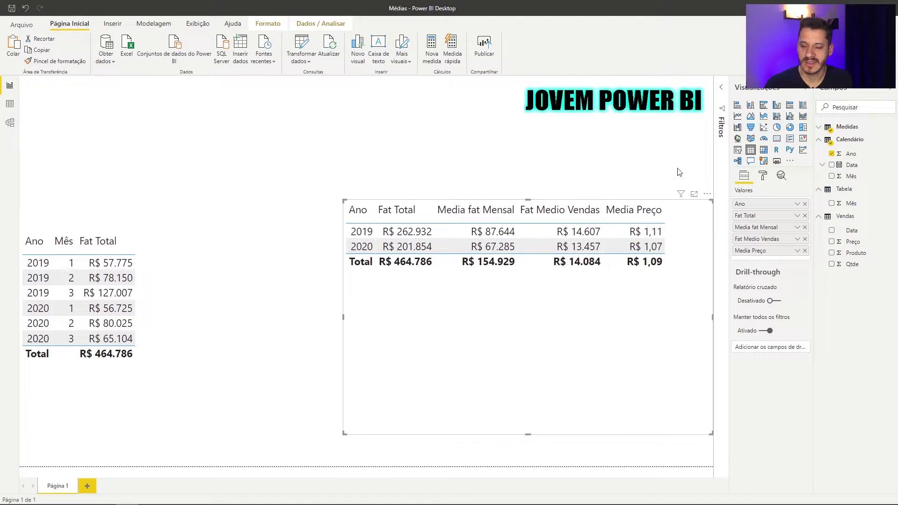
Step: Examine the Qtde and Preço columns and the first rows of the Vendas table in the data view
{"action": "left_click", "coordinate": [443, 175]}
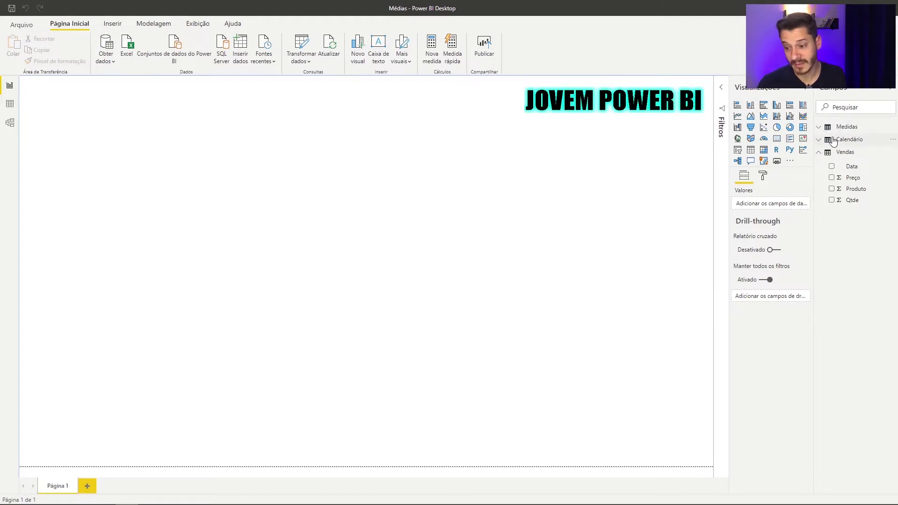
{"action": "left_click", "coordinate": [10, 104]}
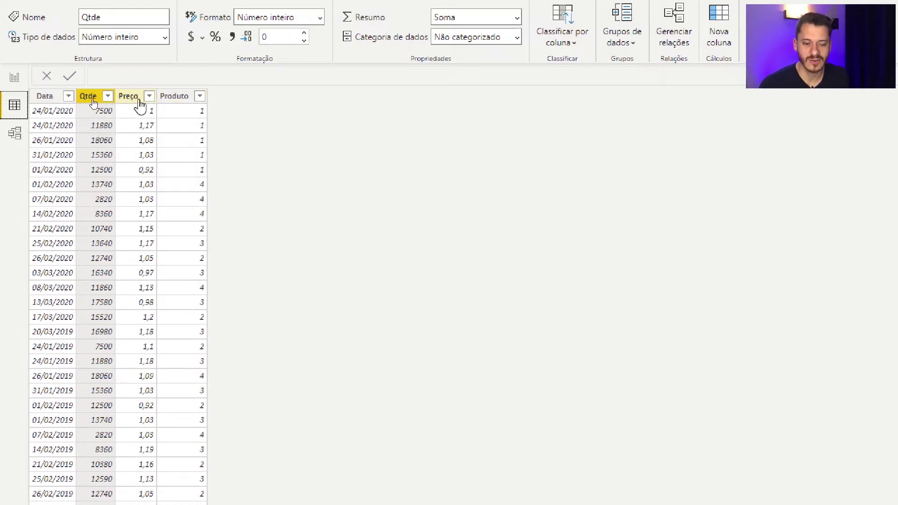
{"action": "left_click", "coordinate": [126, 106]}
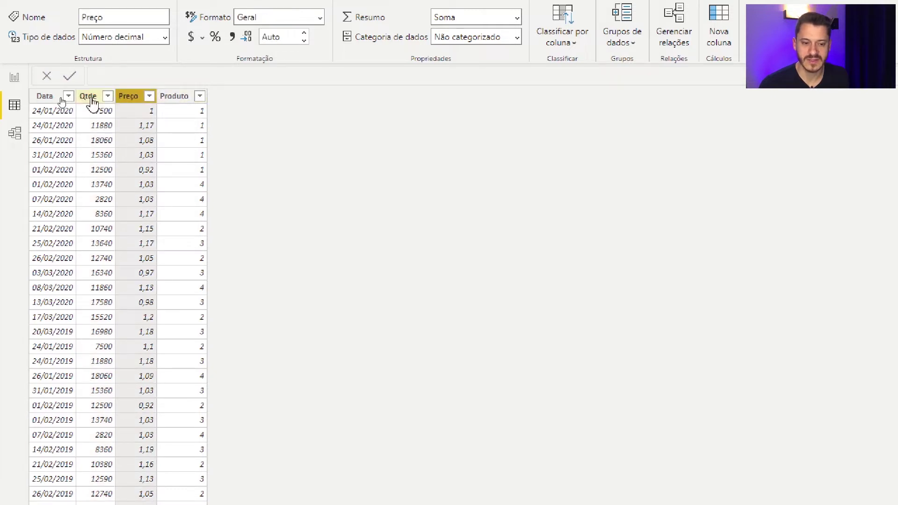
{"action": "left_click", "coordinate": [92, 103]}
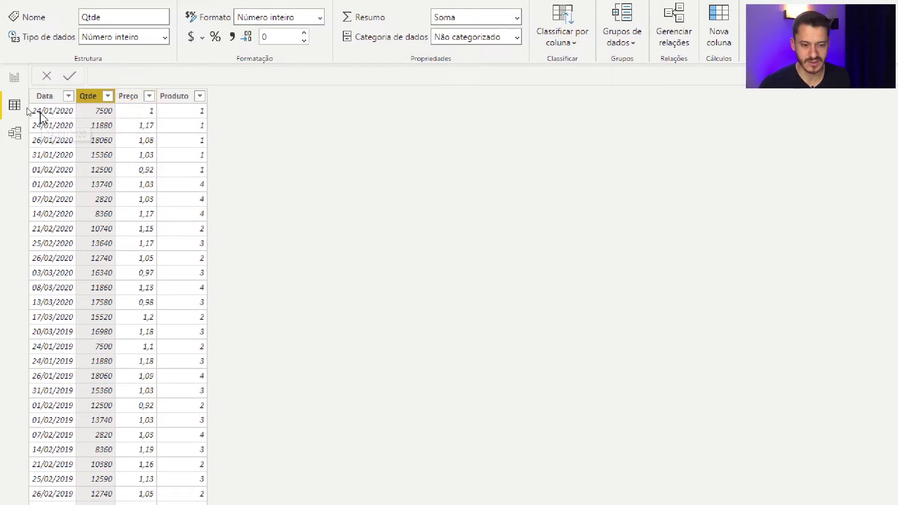
{"action": "left_click_drag", "start_coordinate": [29, 105], "coordinate": [156, 120]}
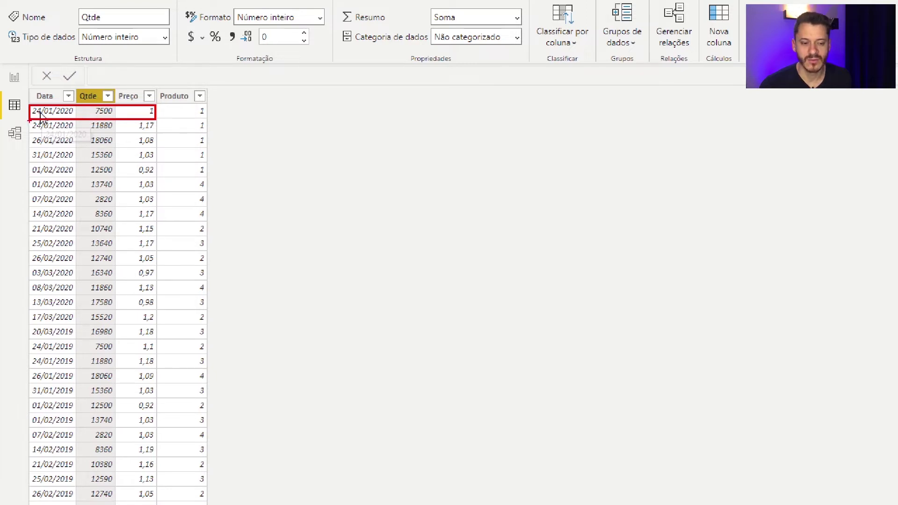
{"action": "left_click_drag", "start_coordinate": [29, 121], "coordinate": [157, 131]}
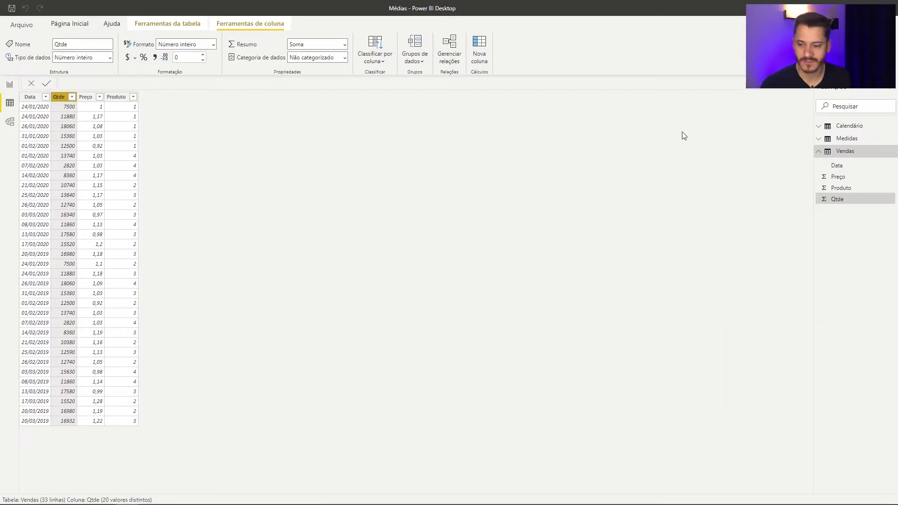
Step: View the Calendário table's rows and DAX definition, and collapse the Vendas and Calendário field lists
{"action": "left_click", "coordinate": [831, 128]}
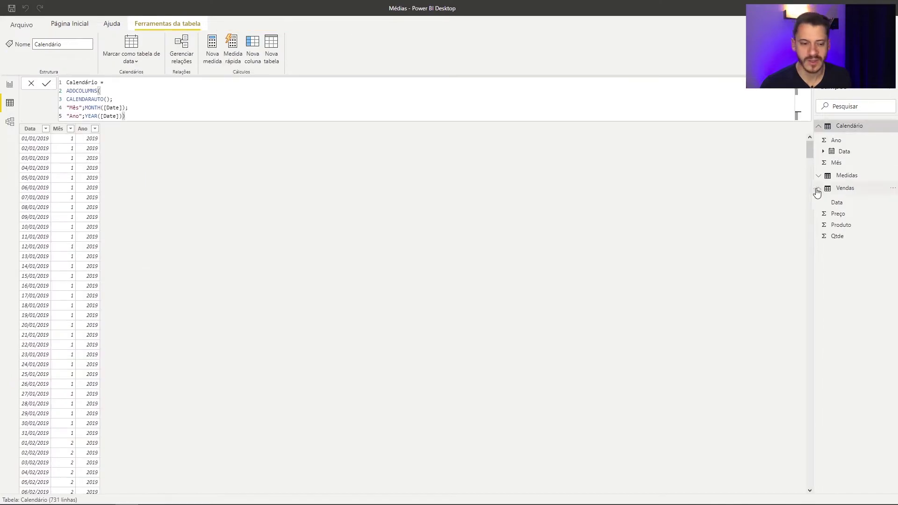
{"action": "left_click", "coordinate": [818, 189]}
{"action": "left_click", "coordinate": [820, 126]}
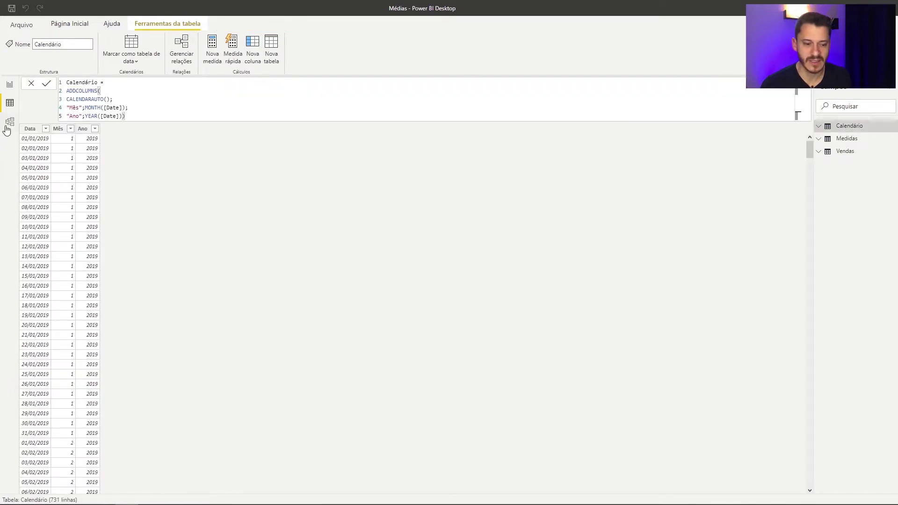
Step: Inspect the table relationships and the Medidas table in the model view, and return to the report page
{"action": "left_click", "coordinate": [10, 124]}
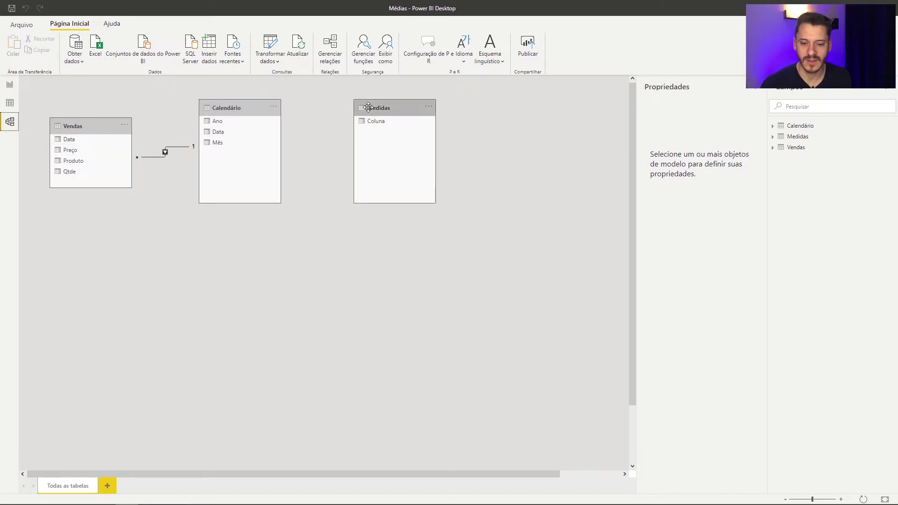
{"action": "left_click", "coordinate": [389, 107]}
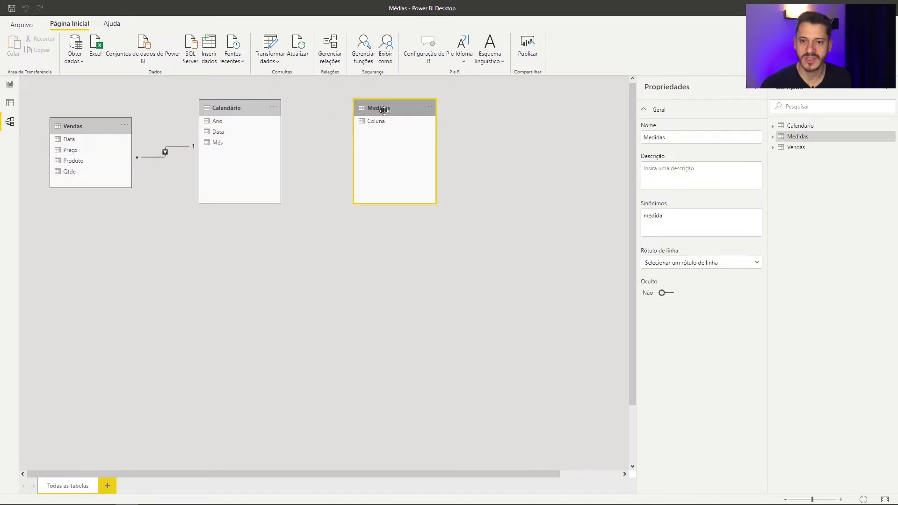
{"action": "left_click", "coordinate": [10, 85]}
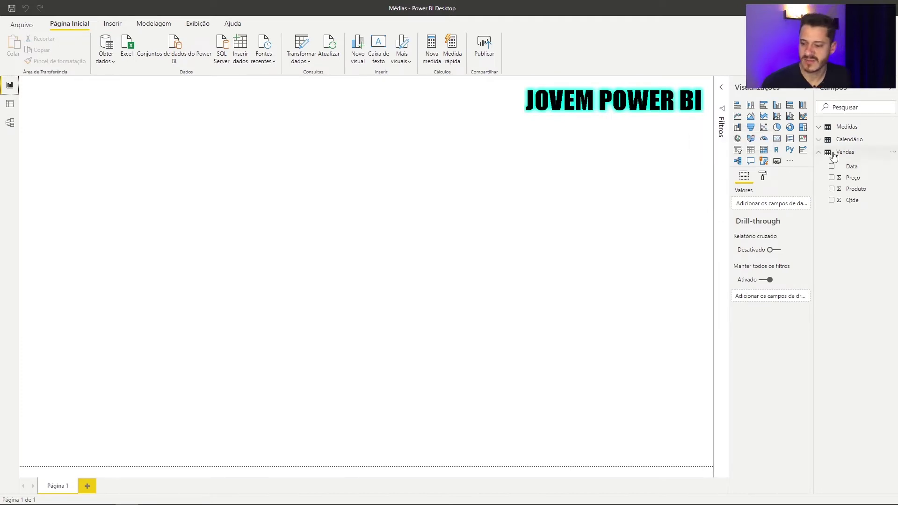
Step: Create a new measure in the Medidas table and name it Fat Total
{"action": "left_click", "coordinate": [825, 129]}
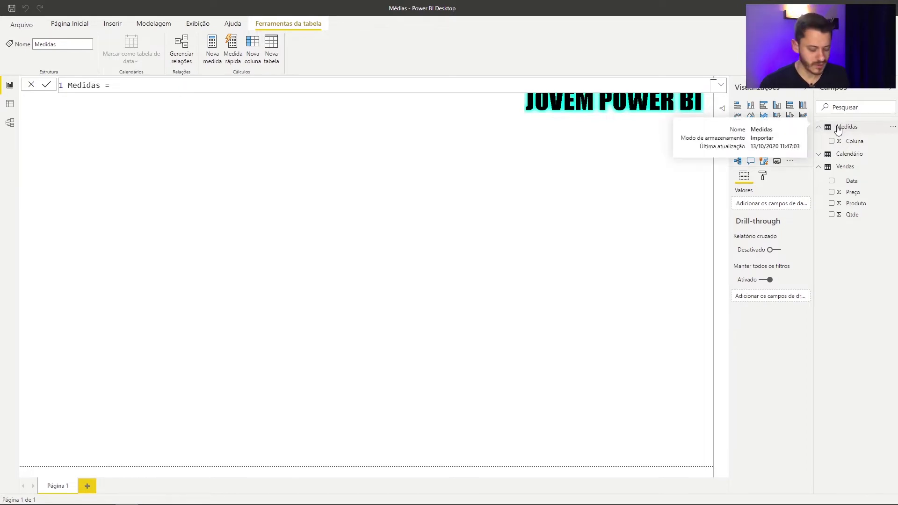
{"action": "left_click", "coordinate": [683, 203]}
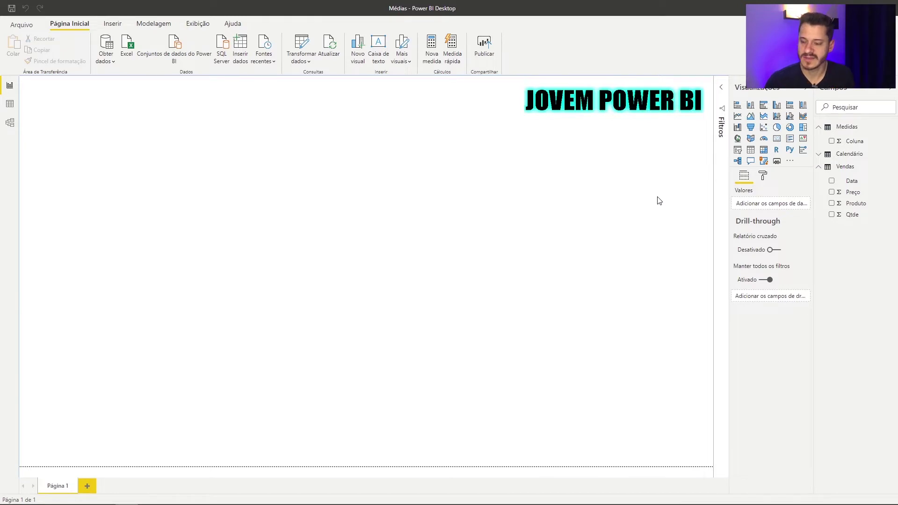
{"action": "left_click", "coordinate": [822, 126]}
{"action": "right_click", "coordinate": [822, 127]}
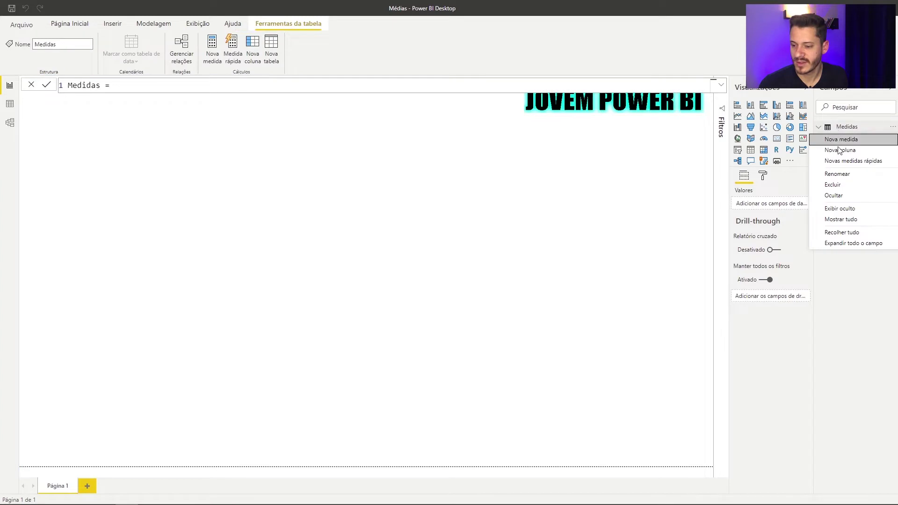
{"action": "left_click", "coordinate": [839, 140]}
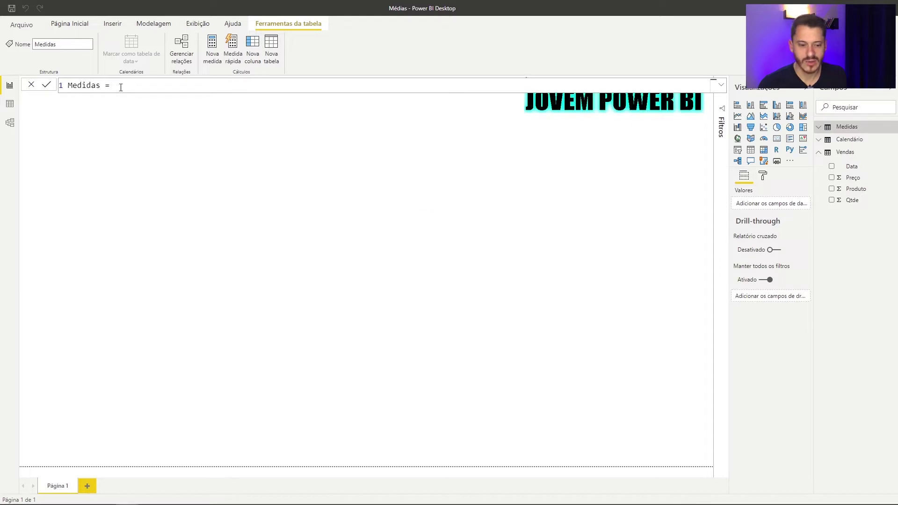
{"action": "left_click", "coordinate": [94, 86]}
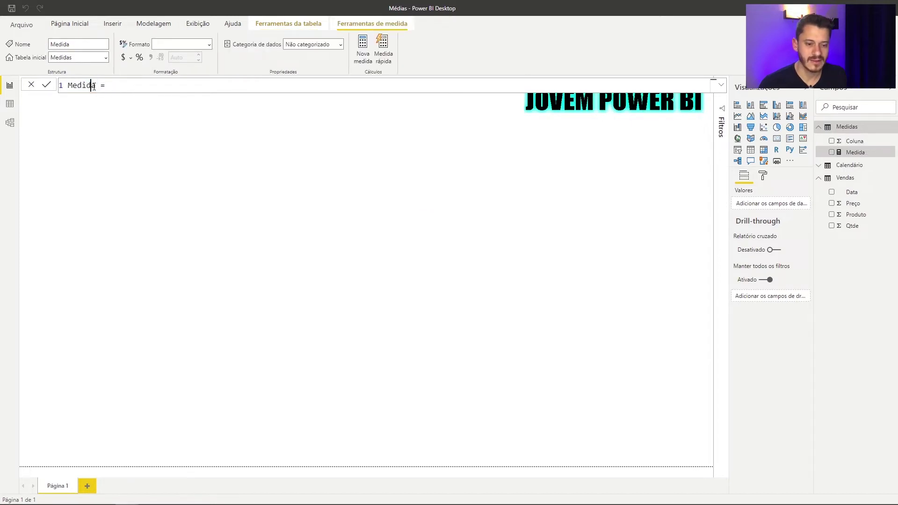
{"action": "double_click", "coordinate": [93, 86]}
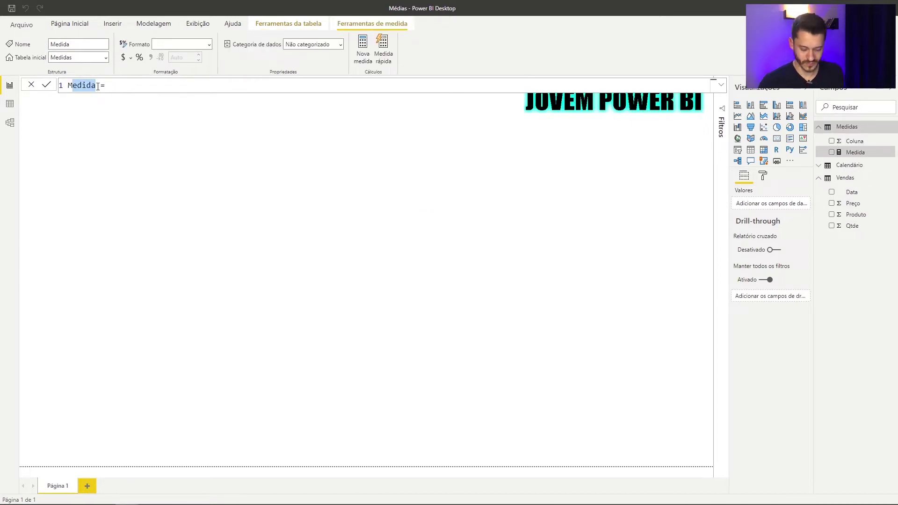
{"action": "type", "text": "Fat "}
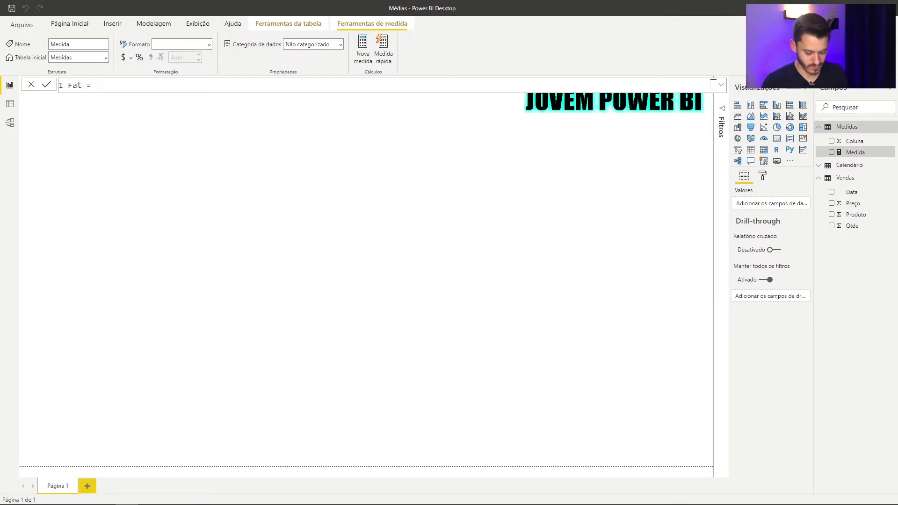
{"action": "type", "text": "Total"}
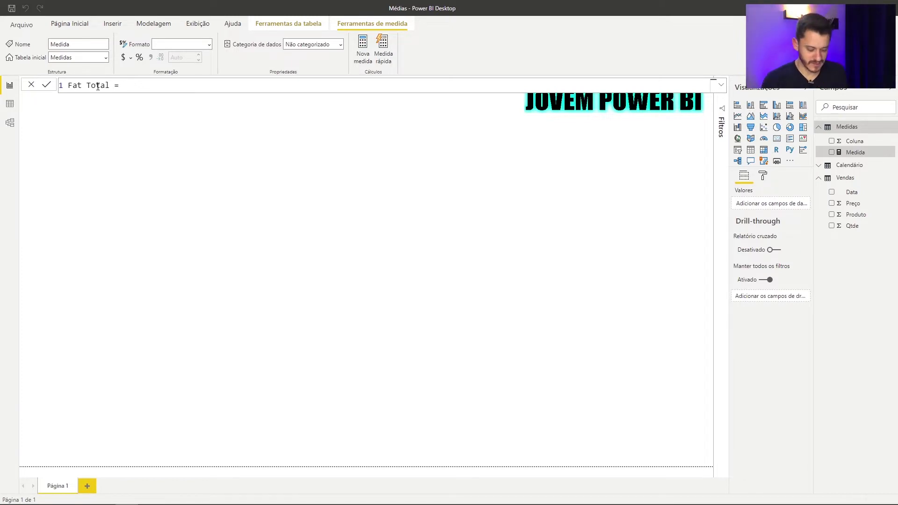
Step: Begin the Fat Total formula with the SUMX function, using Vendas as its table argument
{"action": "type", "text": "sum"}
{"action": "key", "text": "Down"}
{"action": "key", "text": "Down"}
{"action": "key", "text": "Down"}
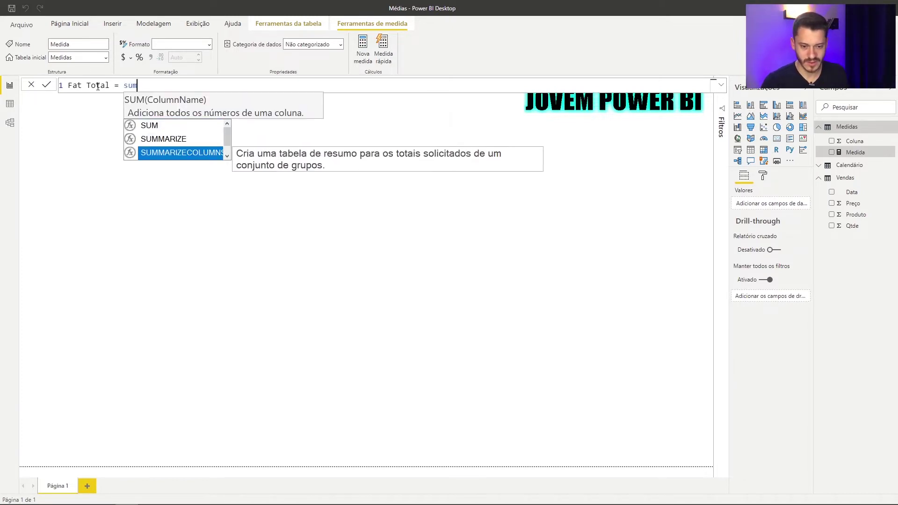
{"action": "key", "text": "Tab"}
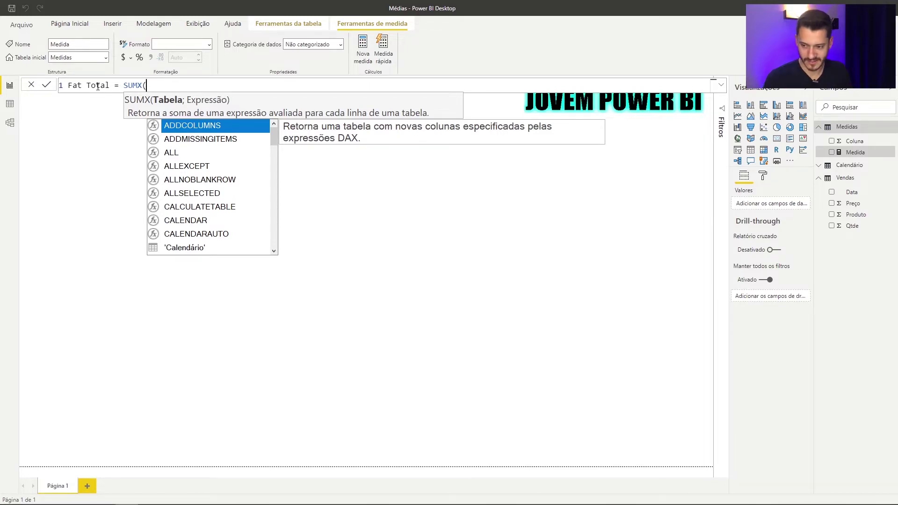
{"action": "type", "text": "Vendas"}
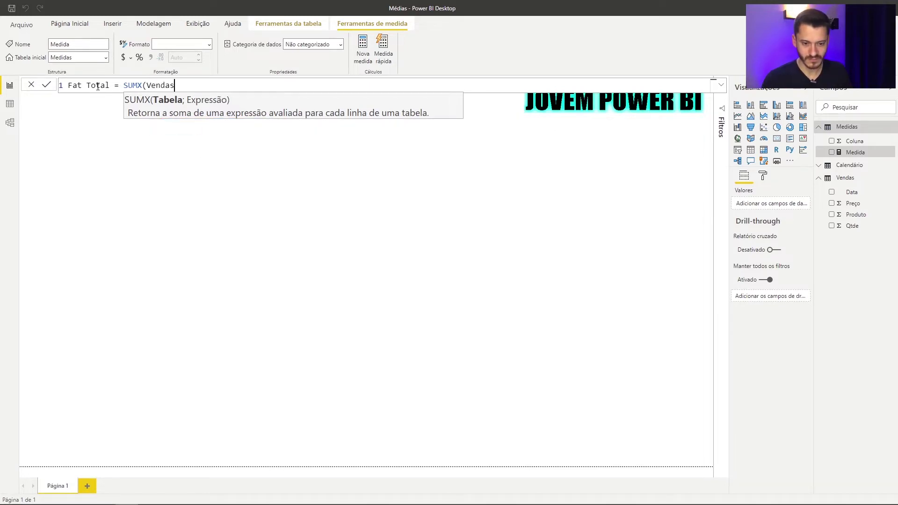
{"action": "type", "text": ";"}
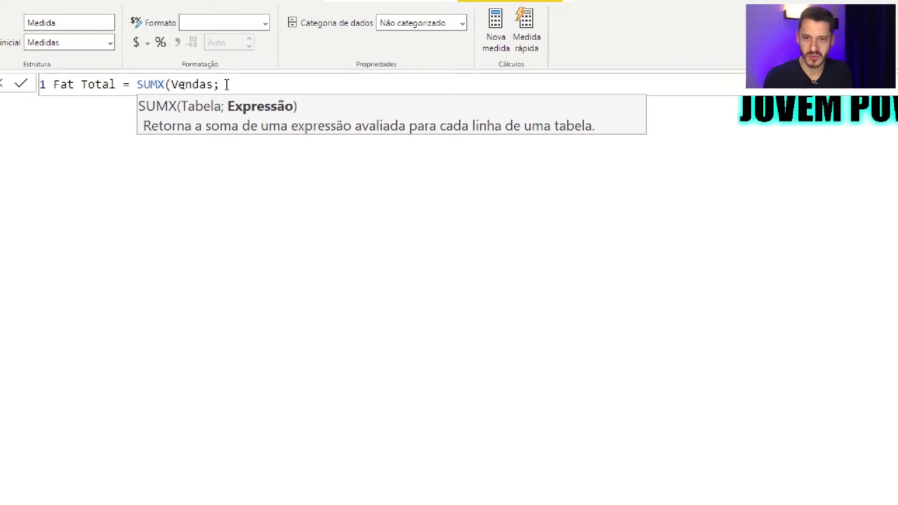
Step: Complete the SUMX expression with Vendas[Qtde]*Vendas[Preço], close the parenthesis and commit the Fat Total measure
{"action": "type", "text": "q"}
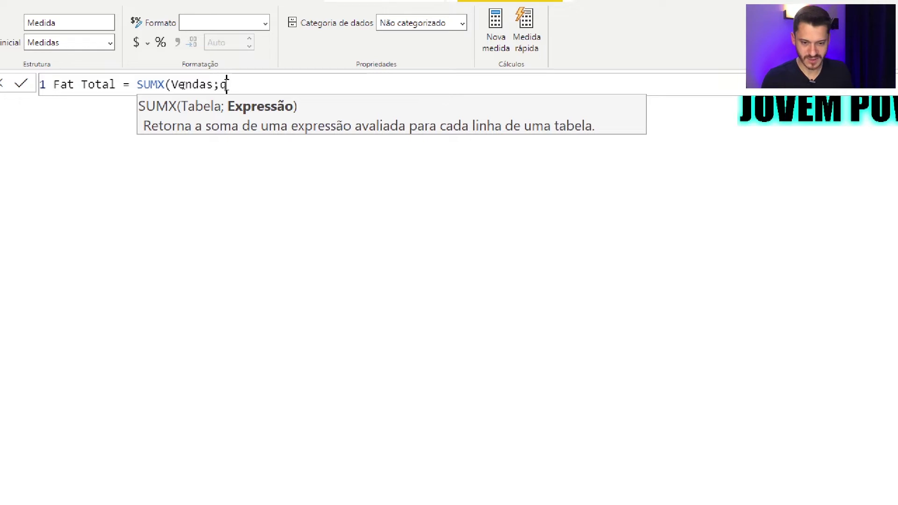
{"action": "key", "text": "Down"}
{"action": "key", "text": "Down"}
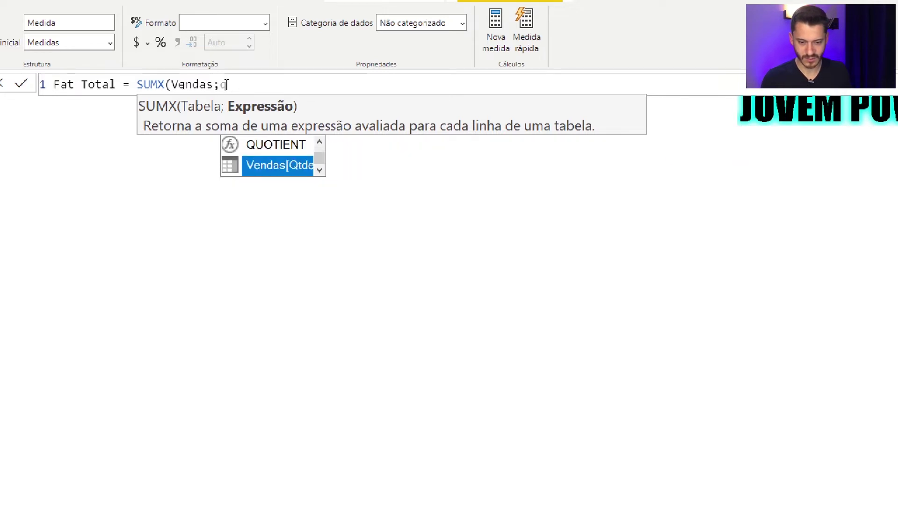
{"action": "key", "text": "Up"}
{"action": "key", "text": "Down"}
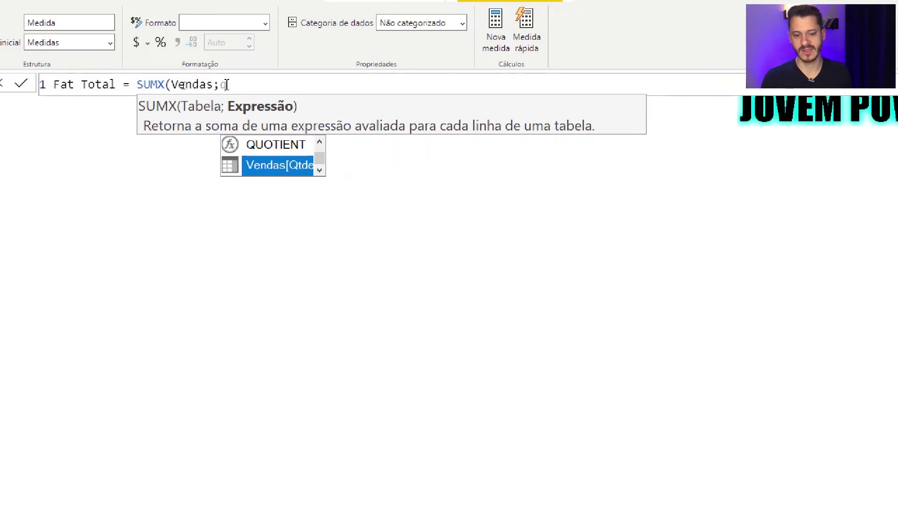
{"action": "key", "text": "Tab"}
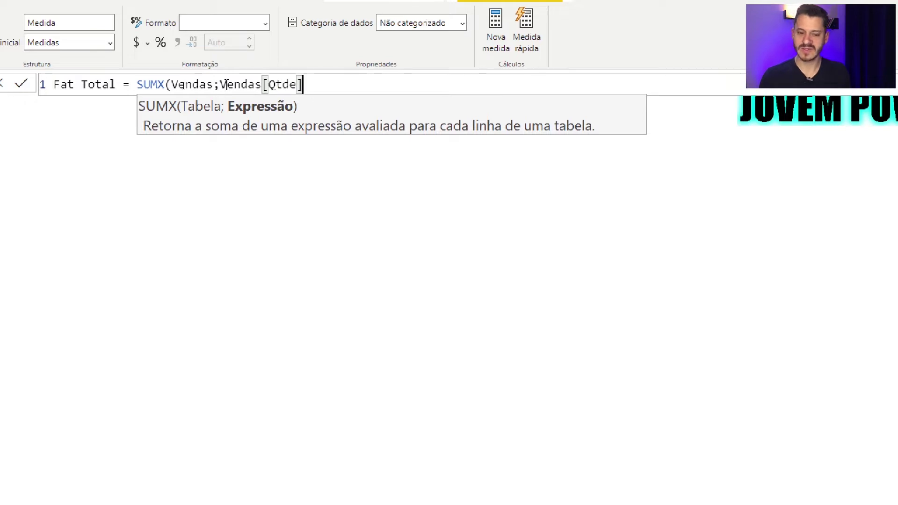
{"action": "type", "text": "*"}
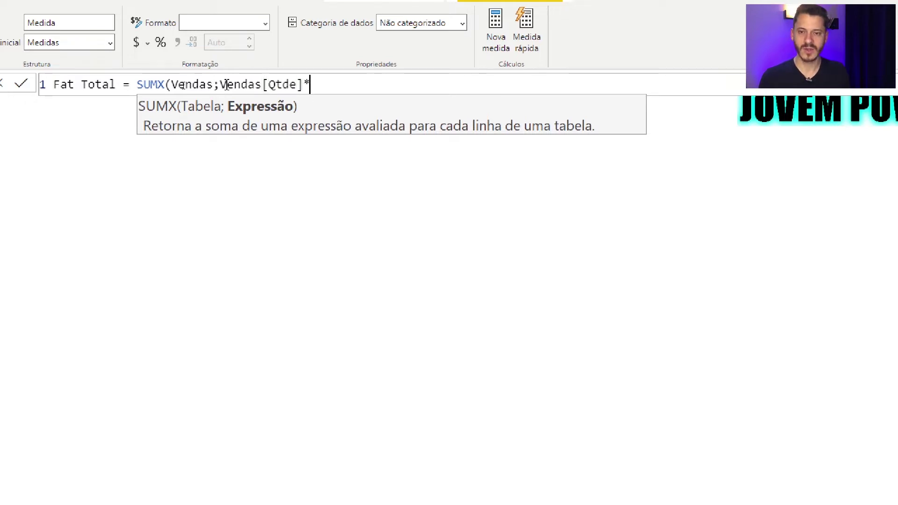
{"action": "type", "text": "pre"}
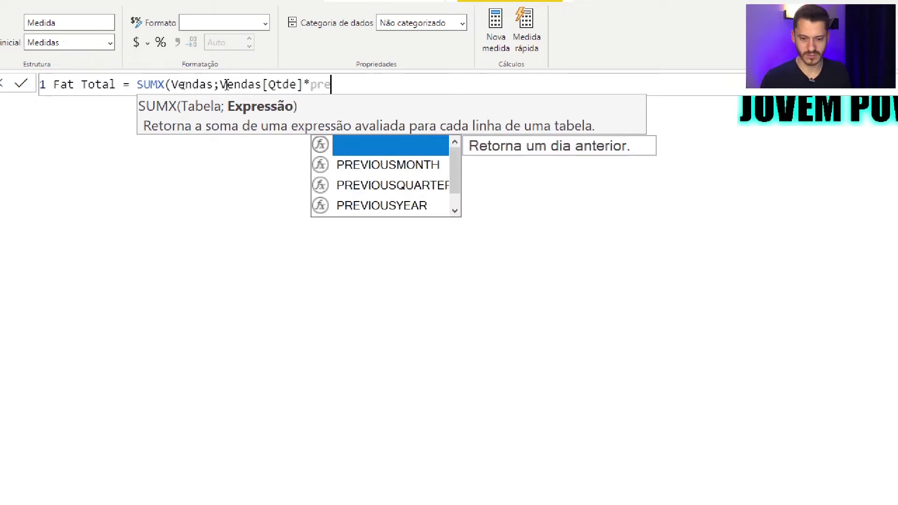
{"action": "key", "text": "Down"}
{"action": "key", "text": "Down"}
{"action": "key", "text": "Down"}
{"action": "key", "text": "Down"}
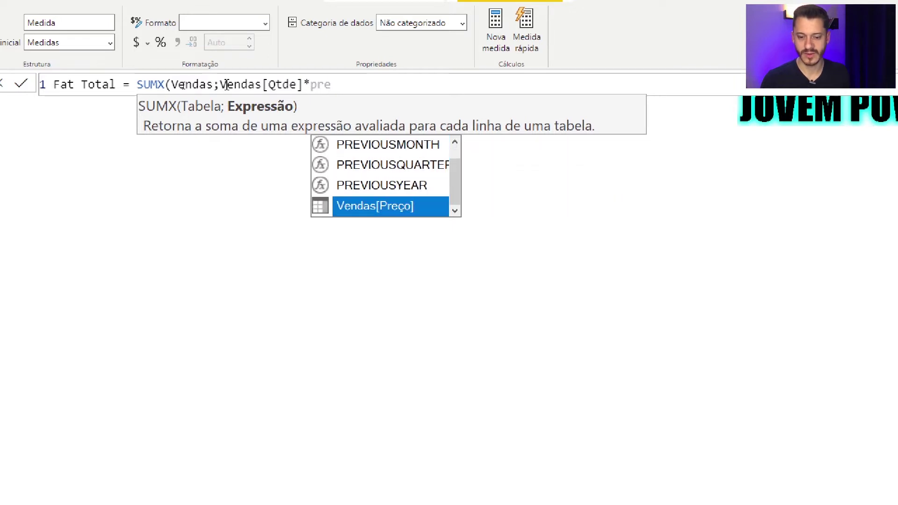
{"action": "key", "text": "Tab"}
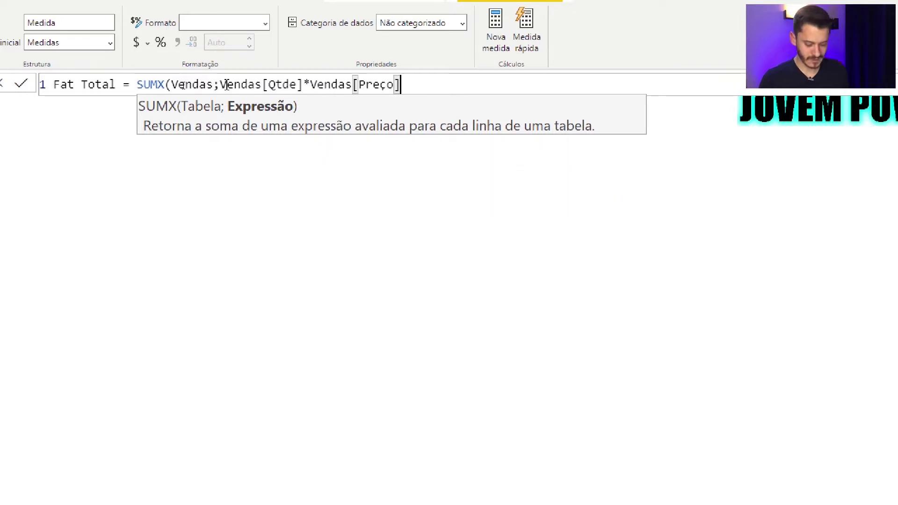
{"action": "type", "text": ")"}
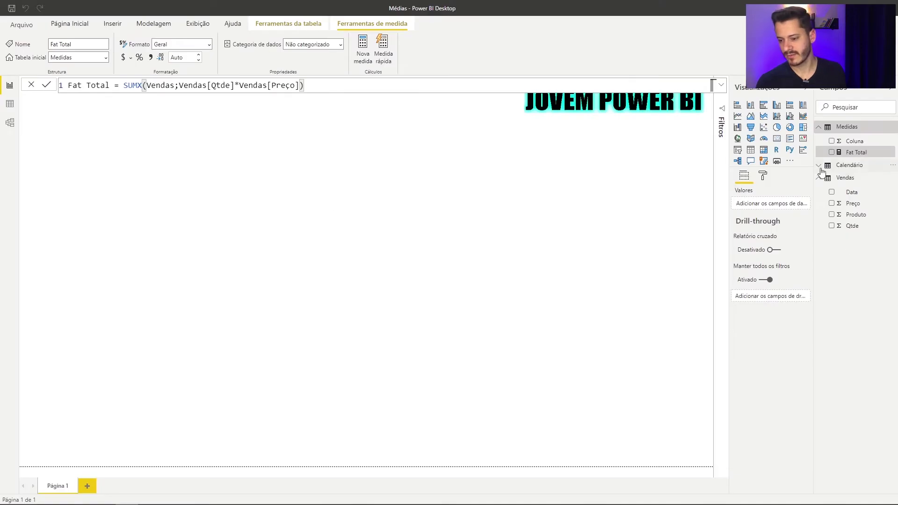
Step: Add an empty table visual in the report page's lower-right corner and enlarge it toward the page's centre
{"action": "left_click", "coordinate": [750, 149]}
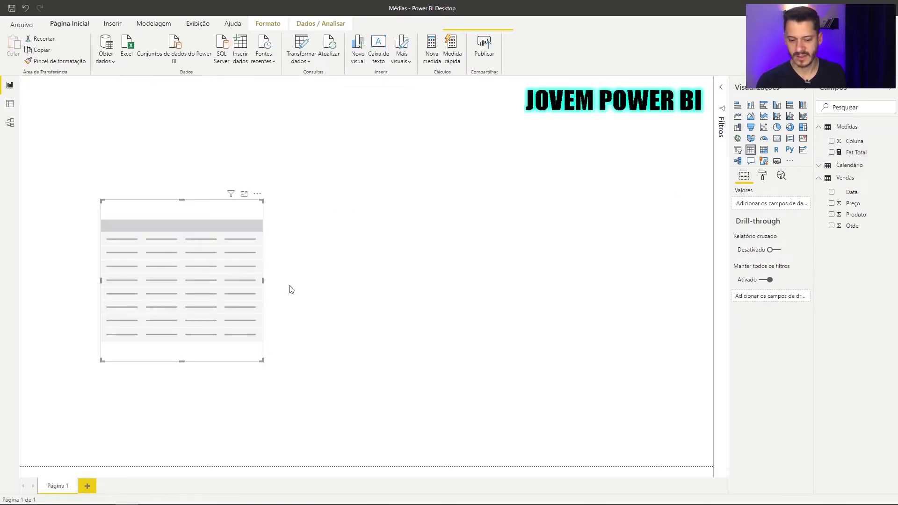
{"action": "left_click_drag", "start_coordinate": [252, 353], "coordinate": [705, 465]}
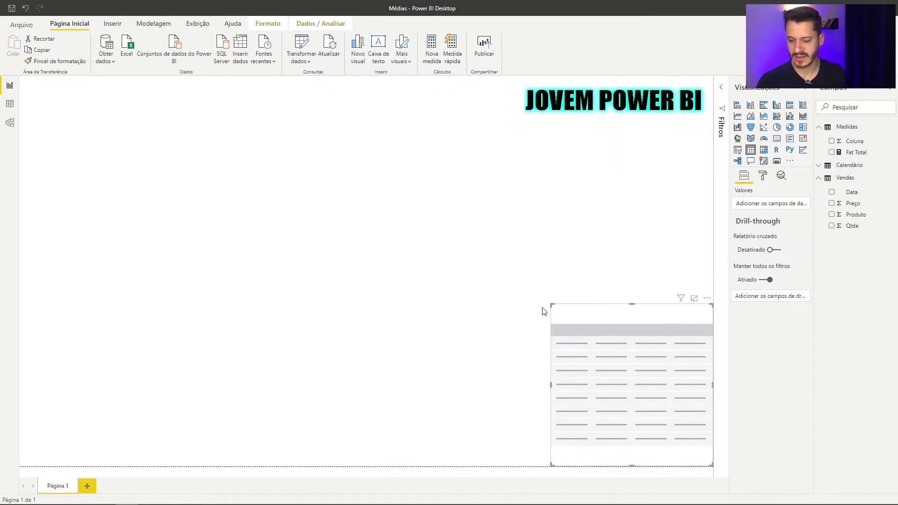
{"action": "left_click_drag", "start_coordinate": [549, 304], "coordinate": [396, 234]}
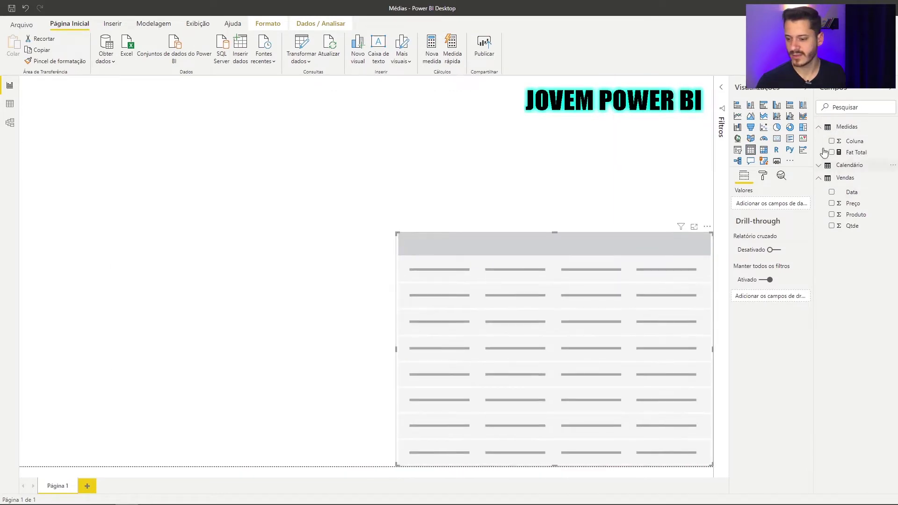
Step: Fill the empty table visual with Ano from Calendário and the Fat Total measure, setting Ano to Não resumir
{"action": "left_click", "coordinate": [822, 166]}
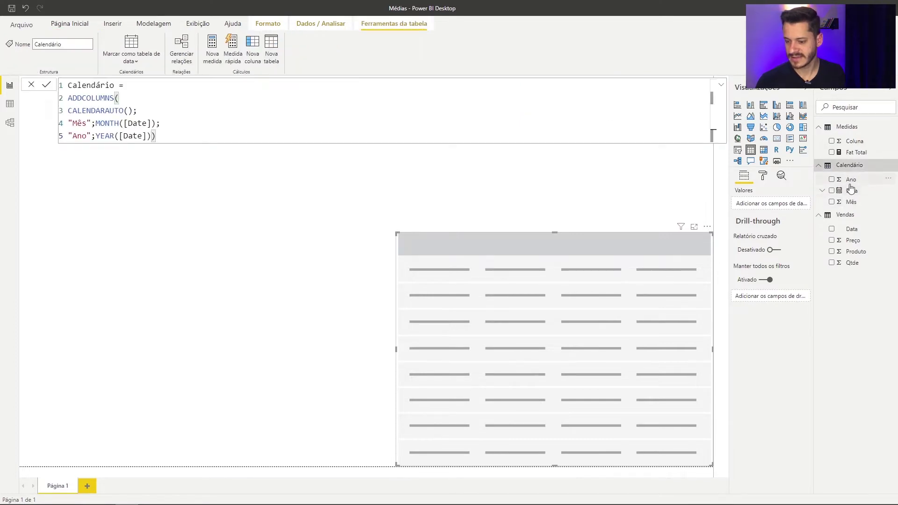
{"action": "left_click_drag", "start_coordinate": [801, 202], "coordinate": [767, 204]}
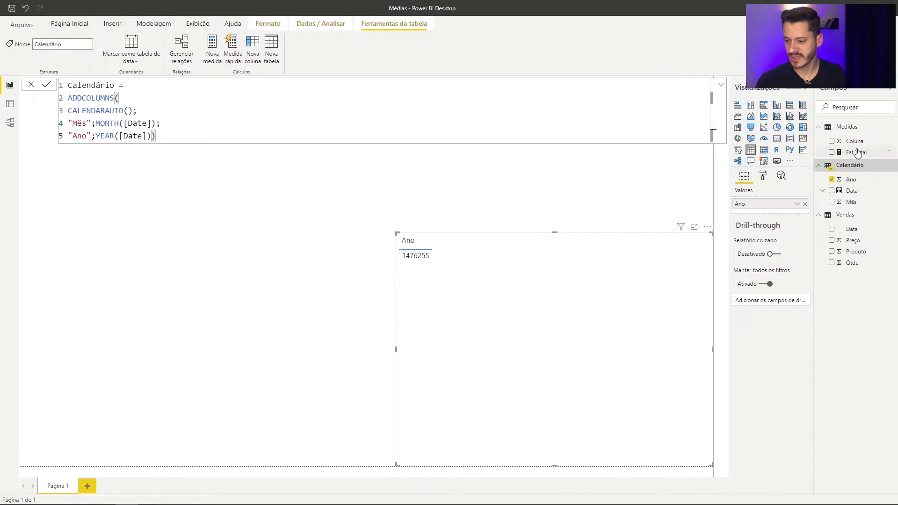
{"action": "left_click_drag", "start_coordinate": [853, 152], "coordinate": [773, 215]}
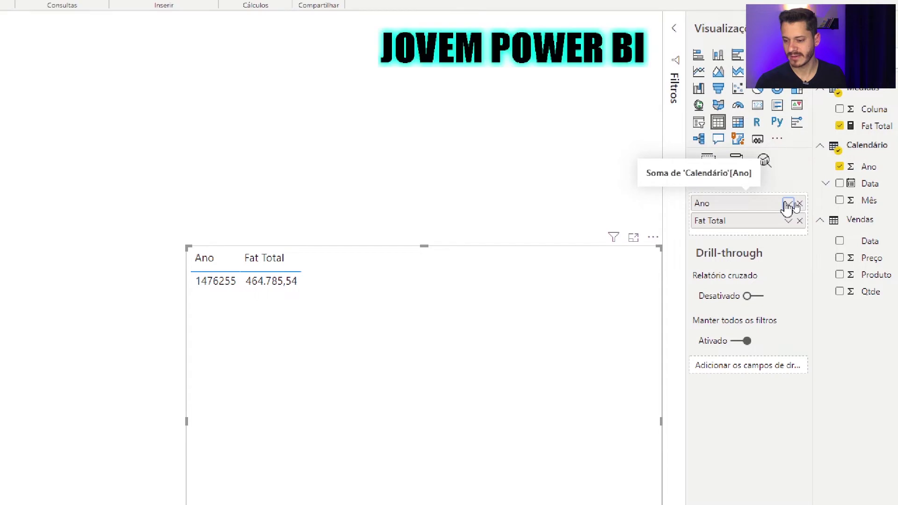
{"action": "left_click", "coordinate": [788, 204]}
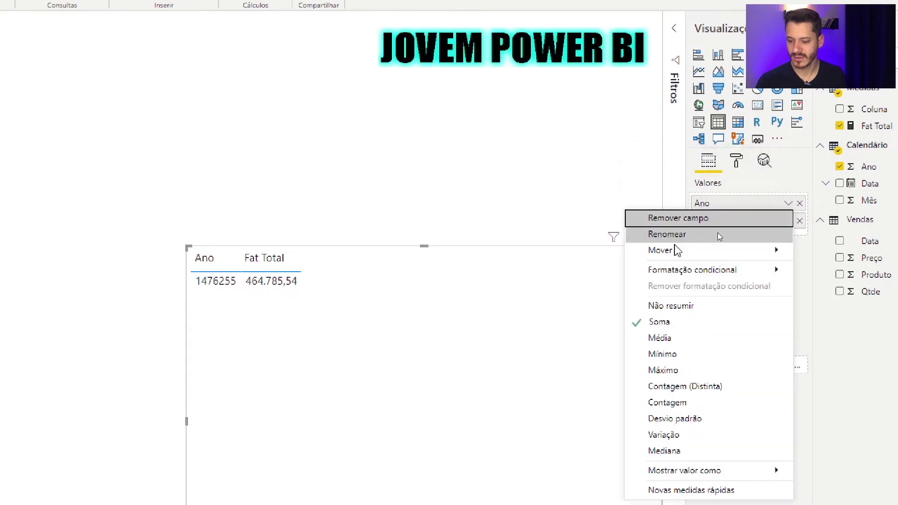
{"action": "left_click", "coordinate": [657, 309]}
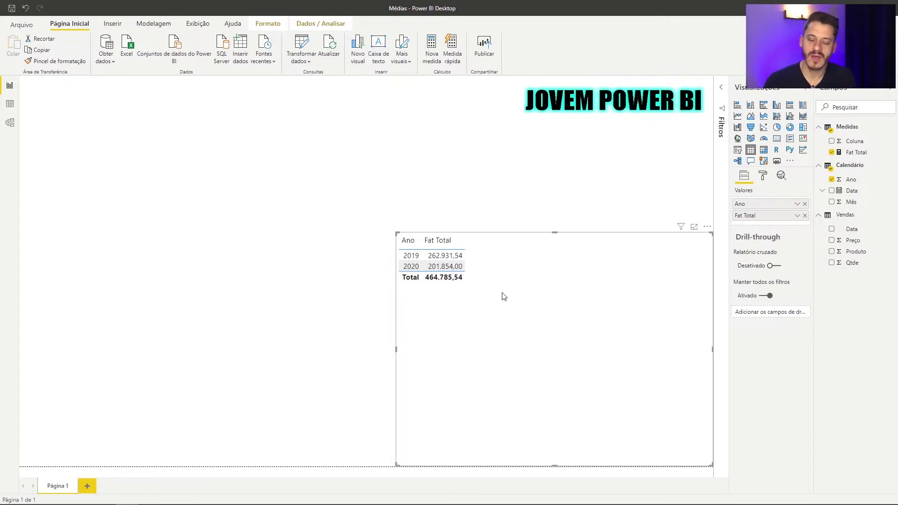
Step: Filter the table visual's format options by "tama" and set the column header text size to 14 pt
{"action": "left_click", "coordinate": [762, 176]}
{"action": "type", "text": "t"}
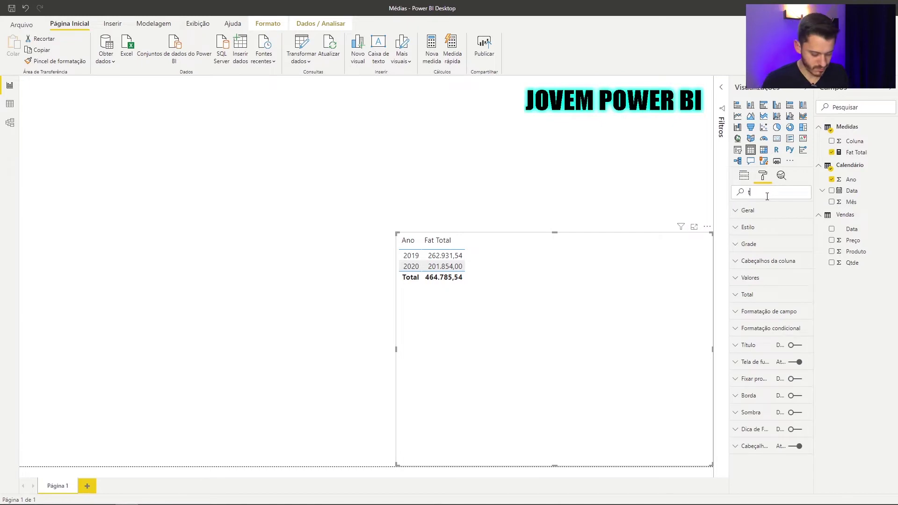
{"action": "type", "text": "mn"}
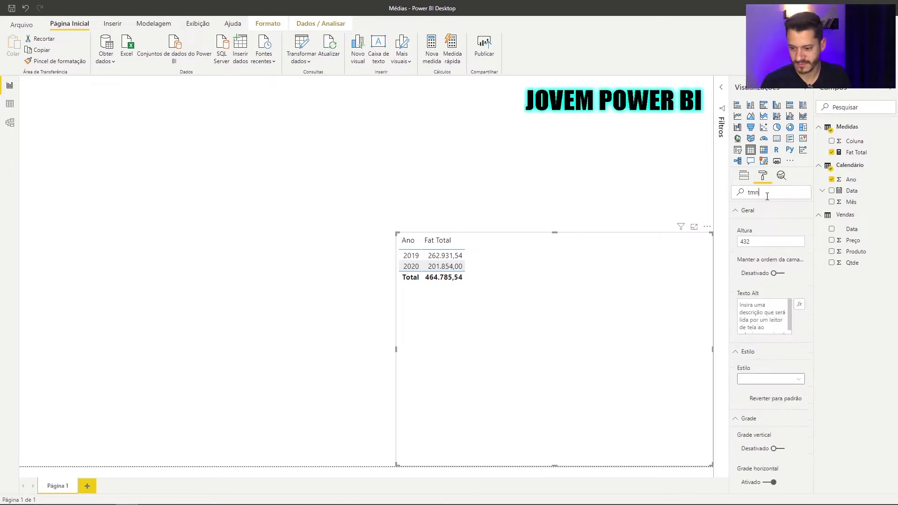
{"action": "key", "text": "BackSpace"}
{"action": "key", "text": "BackSpace"}
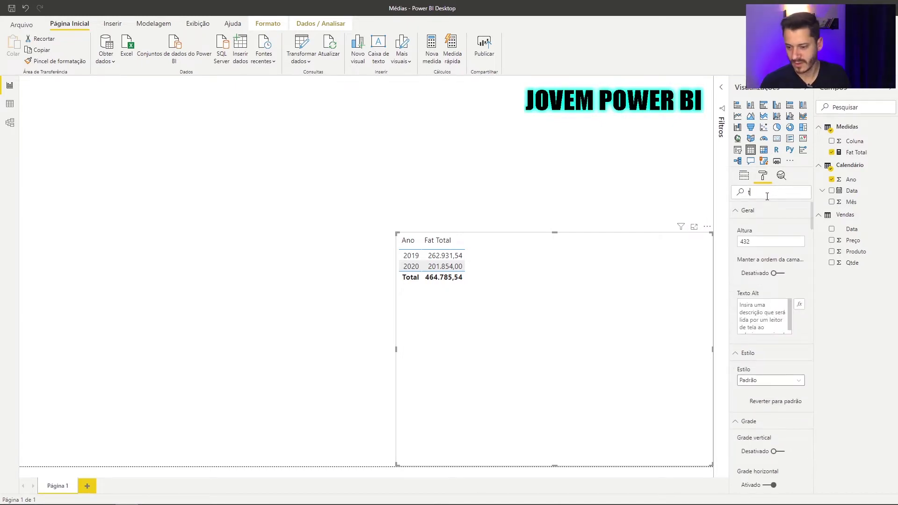
{"action": "type", "text": "ama"}
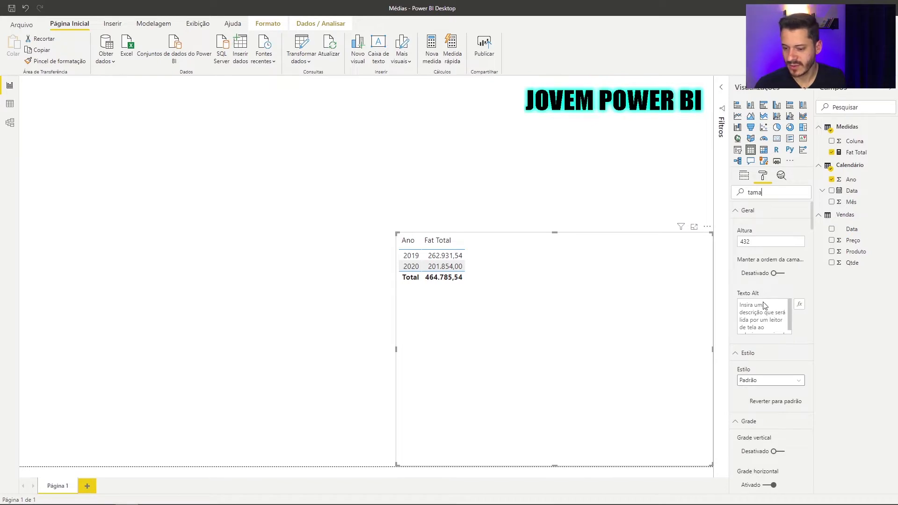
{"action": "left_click_drag", "start_coordinate": [751, 299], "coordinate": [732, 295]}
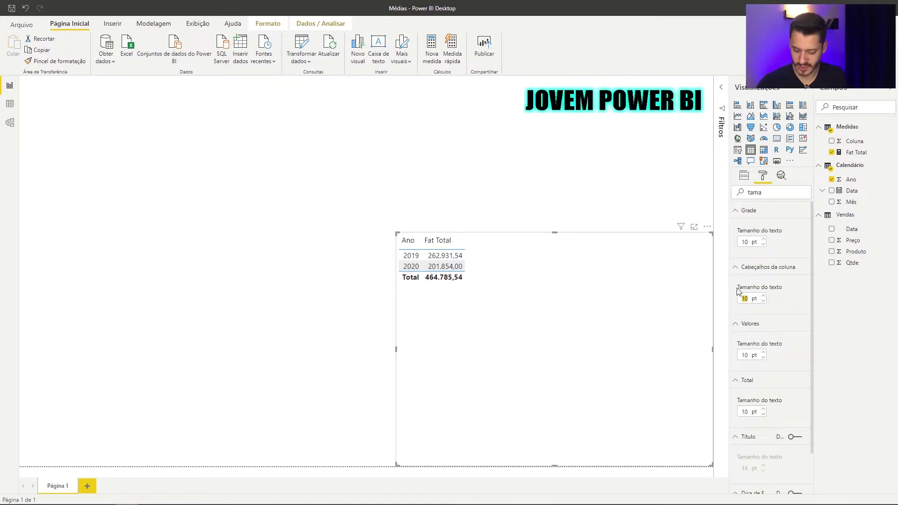
{"action": "type", "text": "14"}
{"action": "key", "text": "Return"}
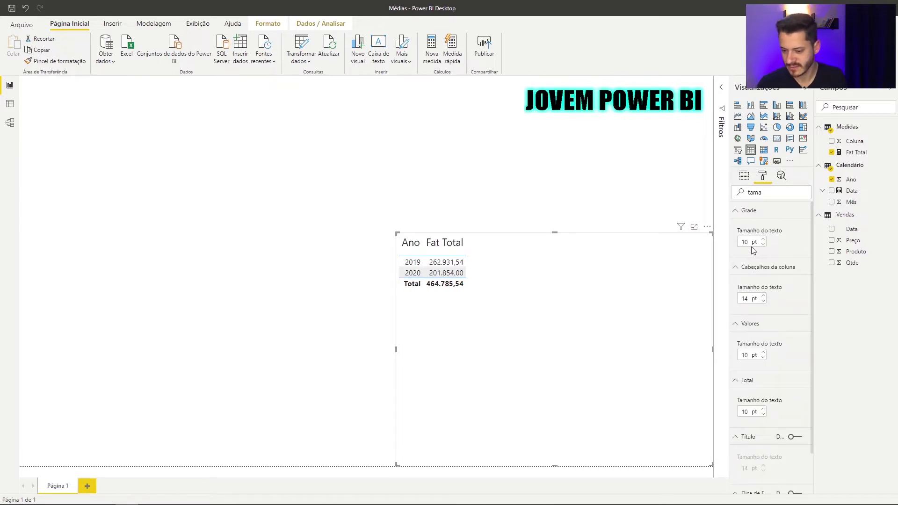
Step: Set the table's grid text size to 14 pt and move the visual slightly upward on the page
{"action": "left_click_drag", "start_coordinate": [750, 242], "coordinate": [740, 241]}
{"action": "type", "text": "1"}
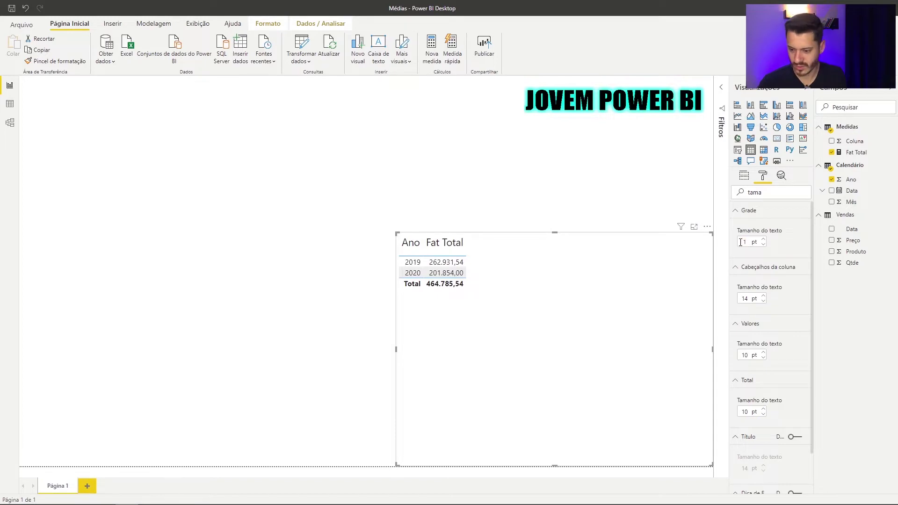
{"action": "type", "text": "4"}
{"action": "key", "text": "Return"}
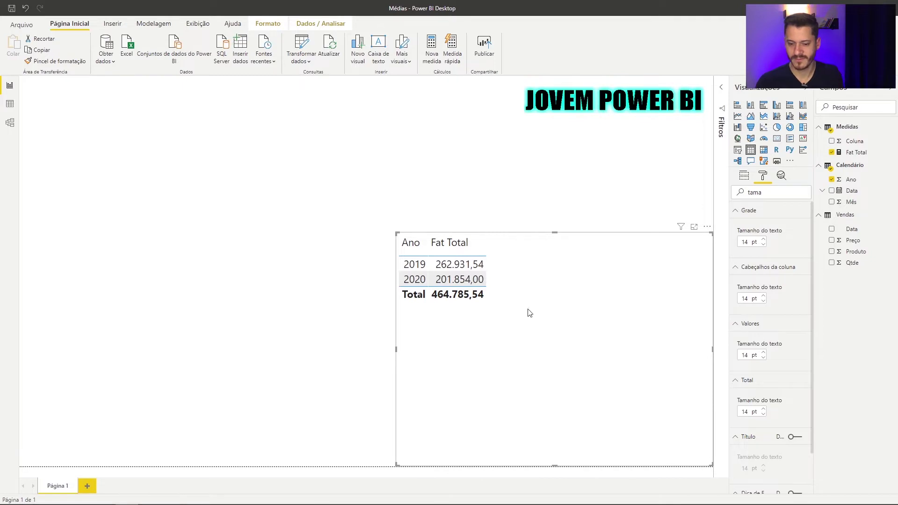
{"action": "left_click_drag", "start_coordinate": [557, 270], "coordinate": [556, 263]}
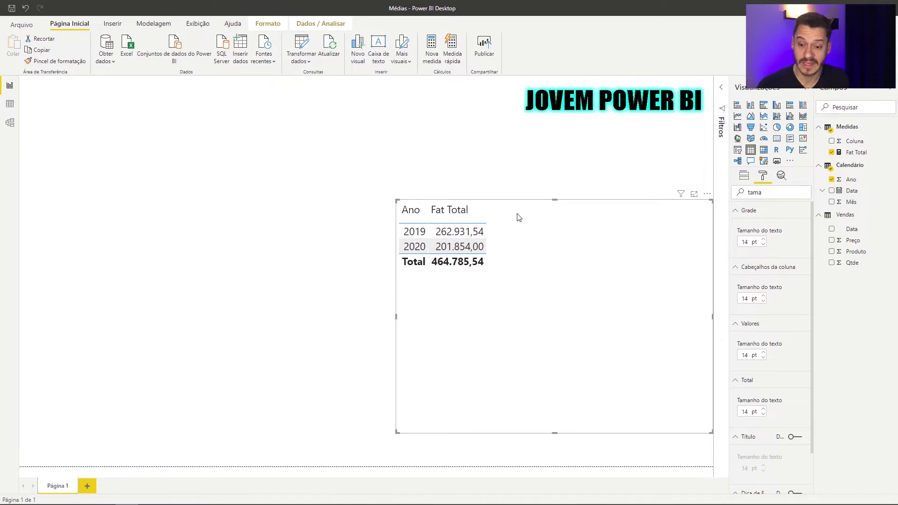
Step: Examine the Vendas table's data, comparing the Qtde and Preço values row by row and down the Preço column
{"action": "left_click", "coordinate": [10, 103]}
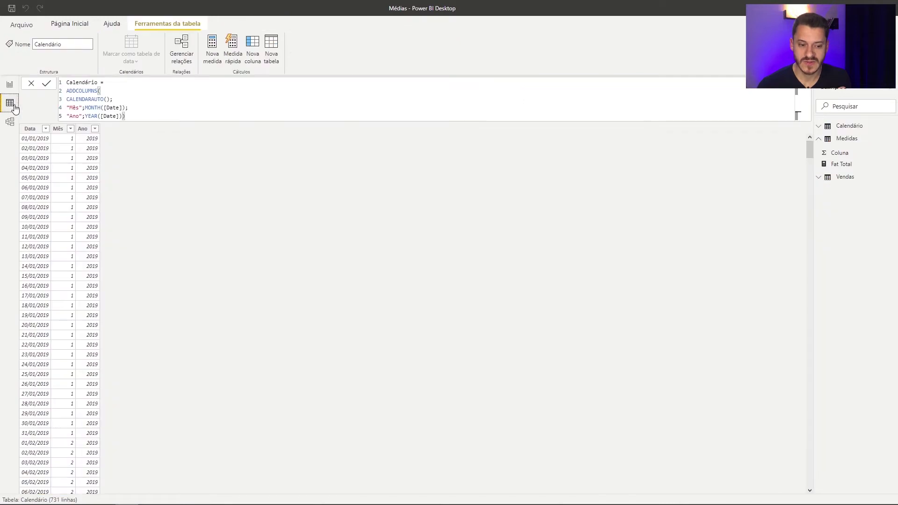
{"action": "left_click", "coordinate": [848, 138]}
{"action": "left_click", "coordinate": [842, 153]}
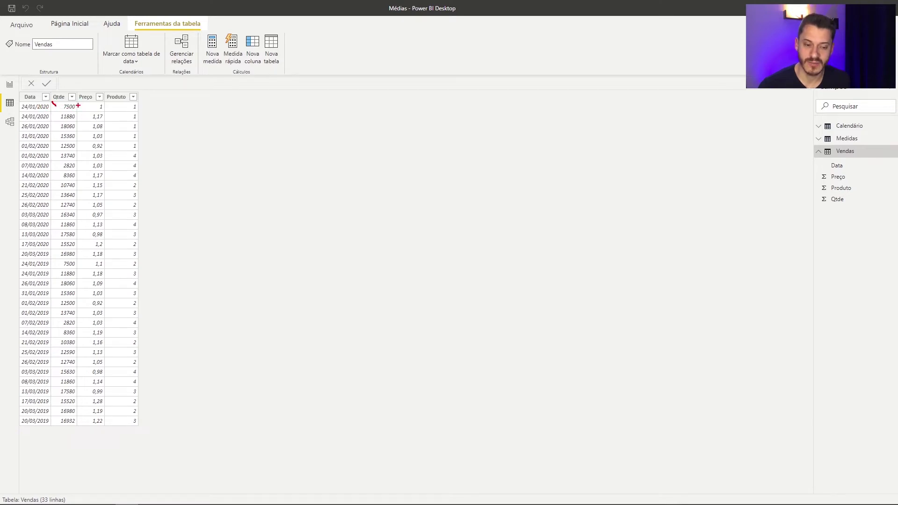
{"action": "mouse_move", "coordinate": [85, 105]}
{"action": "left_mouse_down"}
{"action": "mouse_move", "coordinate": [92, 105]}
{"action": "mouse_move", "coordinate": [76, 120]}
{"action": "mouse_move", "coordinate": [103, 121]}
{"action": "left_mouse_up"}
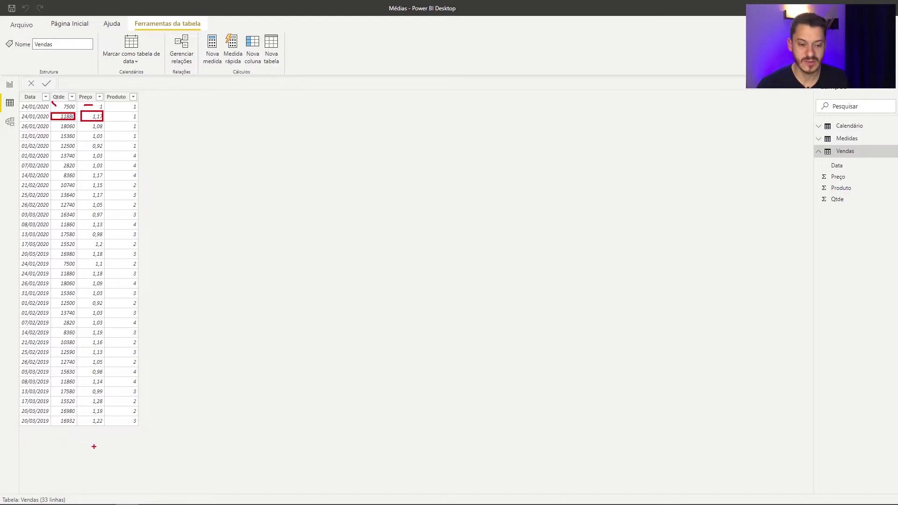
{"action": "key", "text": "Escape"}
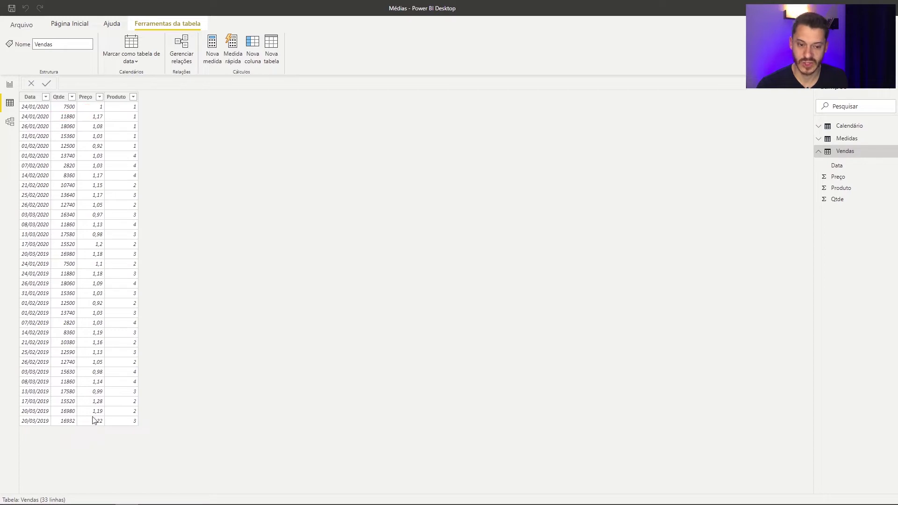
{"action": "left_click", "coordinate": [86, 98]}
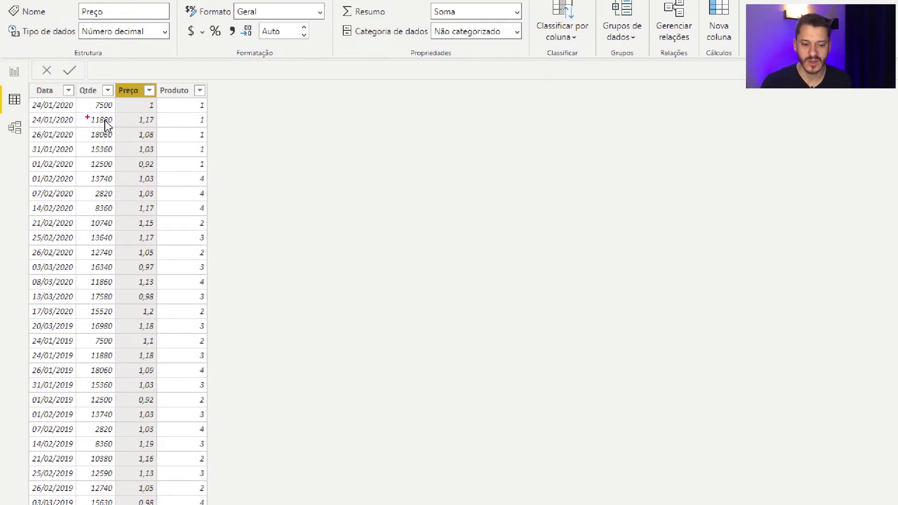
{"action": "left_click_drag", "start_coordinate": [86, 117], "coordinate": [115, 124]}
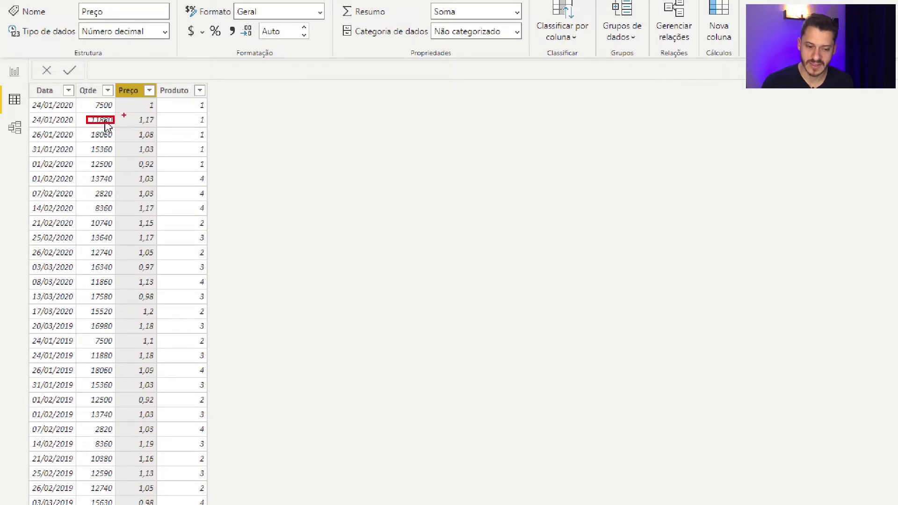
{"action": "left_click_drag", "start_coordinate": [121, 114], "coordinate": [157, 127]}
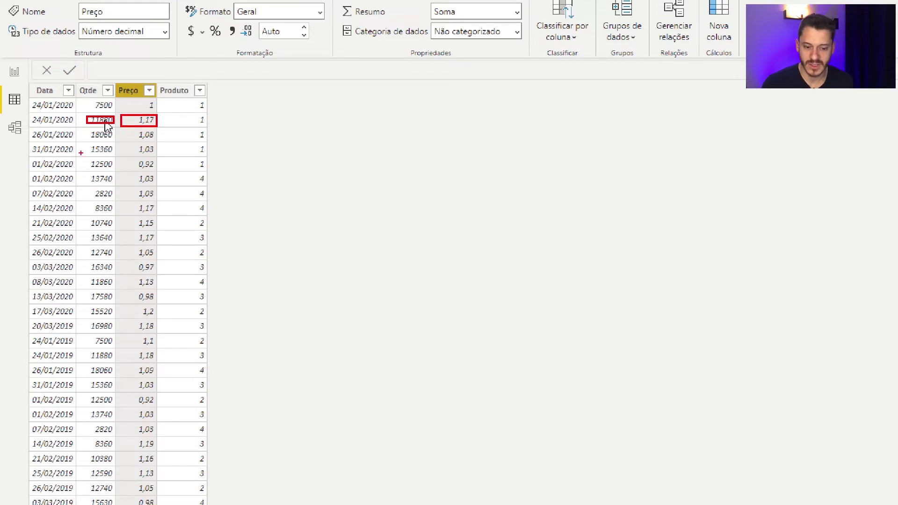
{"action": "left_click_drag", "start_coordinate": [86, 158], "coordinate": [156, 170]}
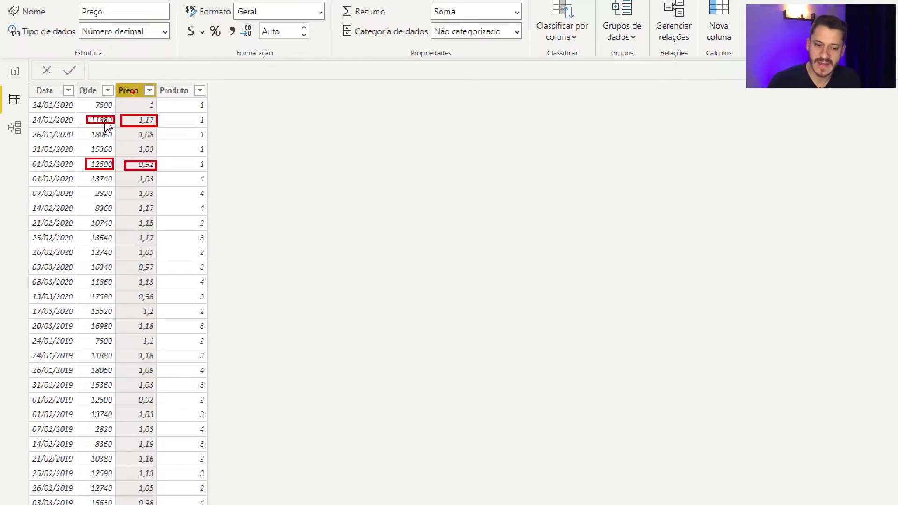
{"action": "mouse_move", "coordinate": [119, 99]}
{"action": "left_mouse_down"}
{"action": "mouse_move", "coordinate": [156, 160]}
{"action": "mouse_move", "coordinate": [160, 504]}
{"action": "mouse_move", "coordinate": [158, 495]}
{"action": "left_mouse_up"}
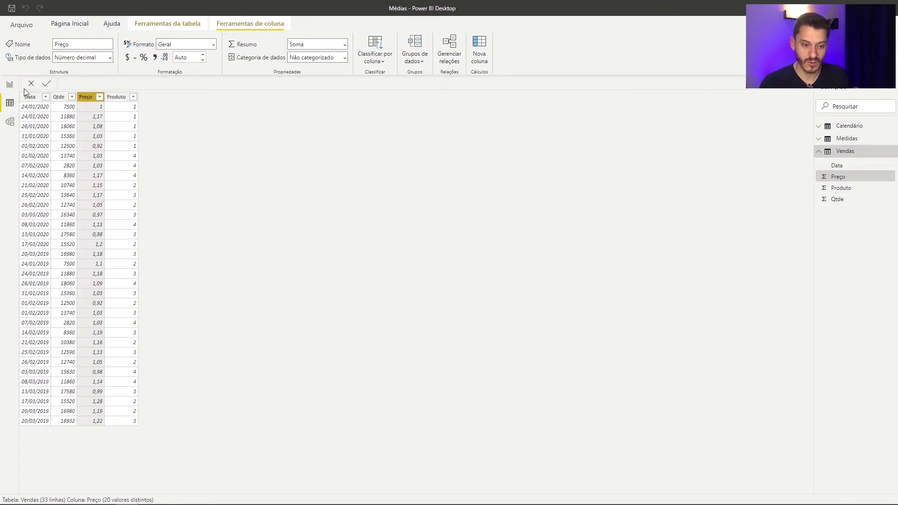
Step: Return to the report page and add a new measure to the Medidas table
{"action": "left_click", "coordinate": [12, 86]}
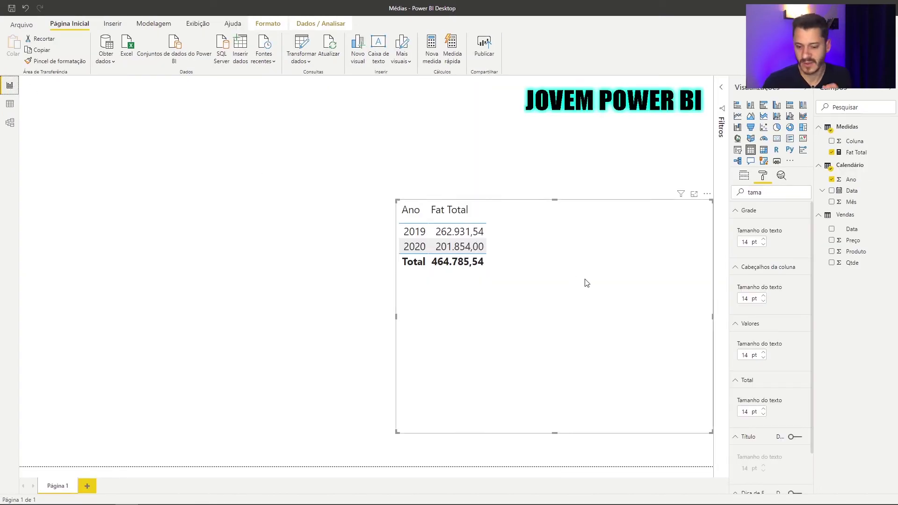
{"action": "right_click", "coordinate": [840, 131]}
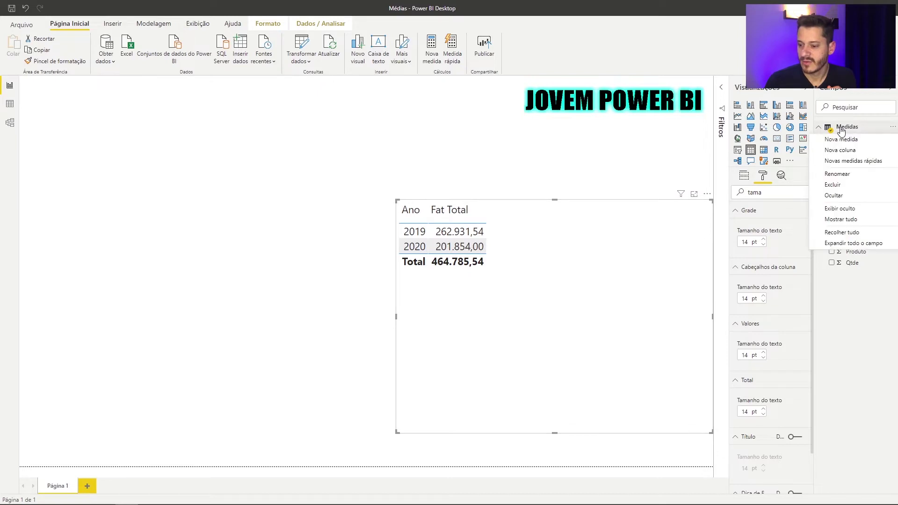
{"action": "left_click", "coordinate": [840, 145]}
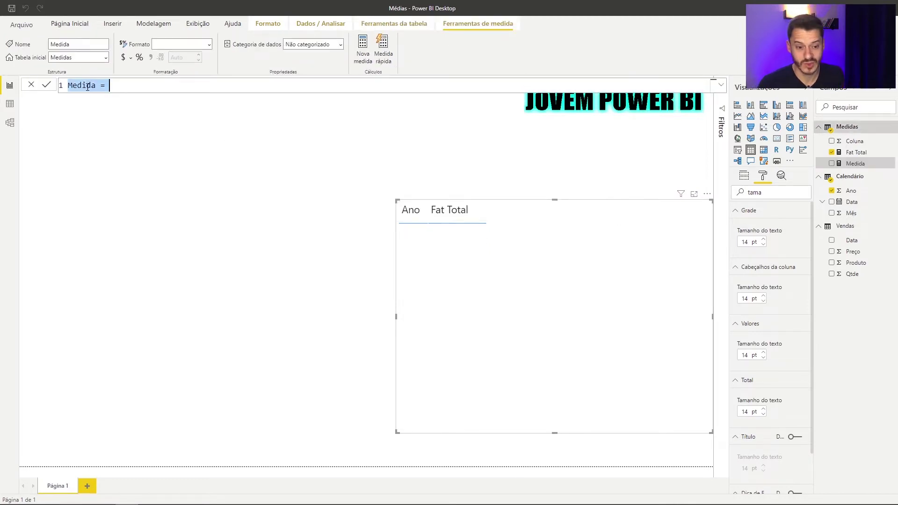
Step: Replace the new measure's default name with Media Preço in its formula
{"action": "left_click_drag", "start_coordinate": [96, 86], "coordinate": [72, 83]}
{"action": "type", "text": "d"}
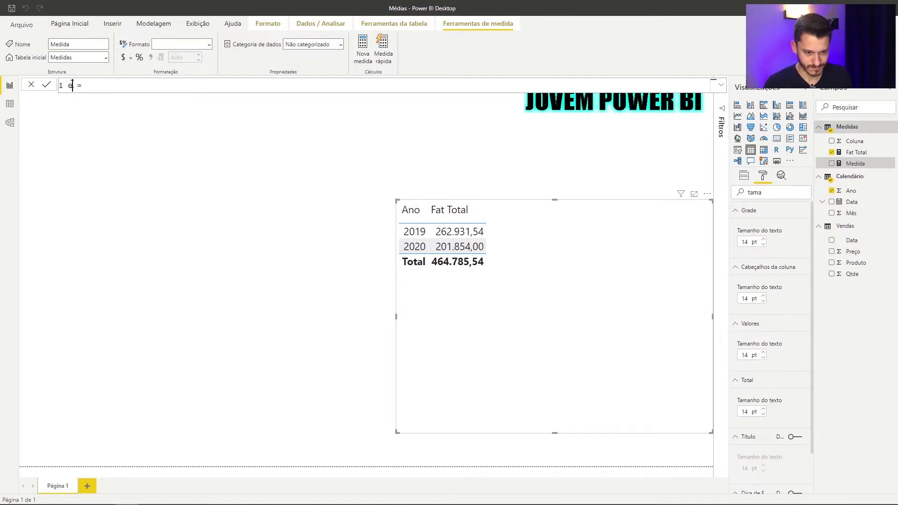
{"action": "key", "text": "ctrl+a"}
{"action": "key", "text": "BackSpace"}
{"action": "type", "text": "Mde ="}
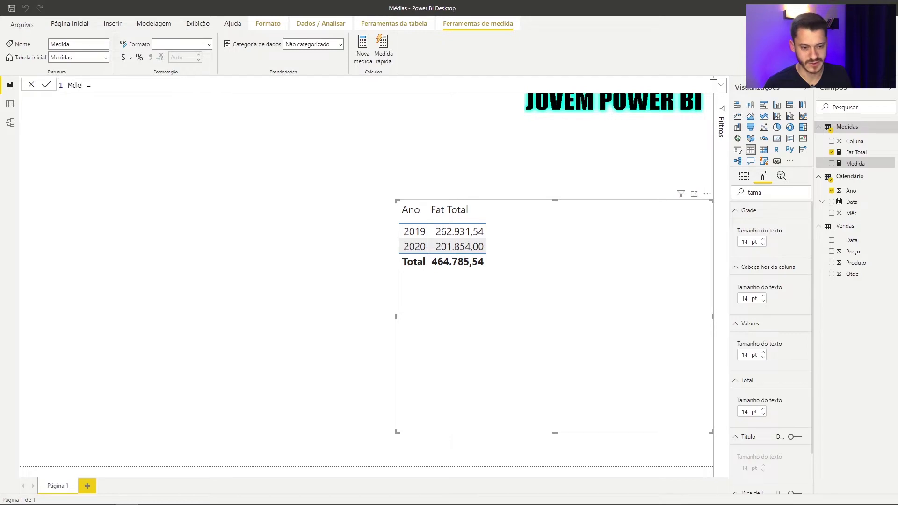
{"action": "key", "text": "BackSpace"}
{"action": "key", "text": "BackSpace"}
{"action": "type", "text": "e"}
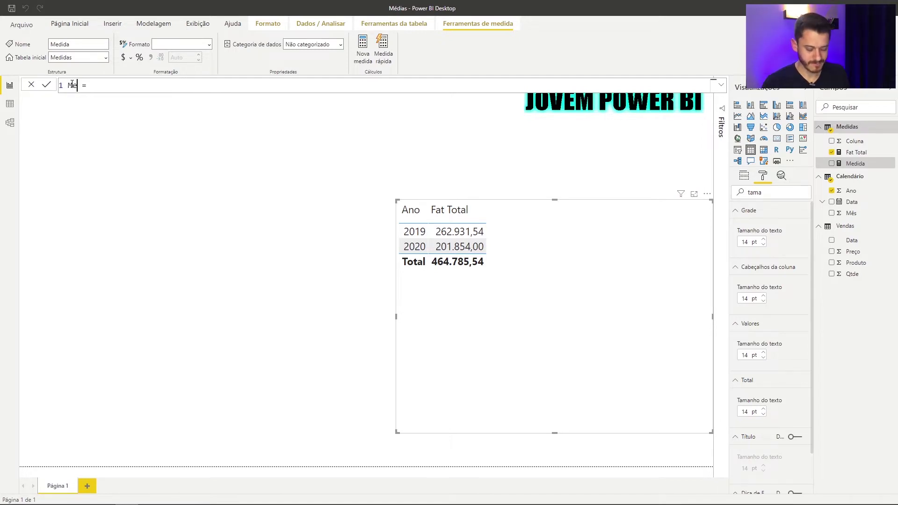
{"action": "type", "text": "dia Pre"}
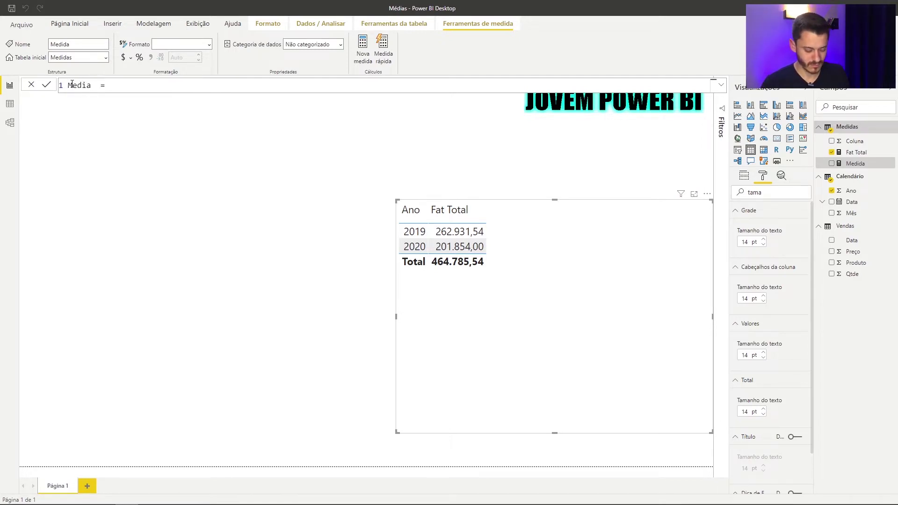
{"action": "type", "text": "ço"}
{"action": "key", "text": "End"}
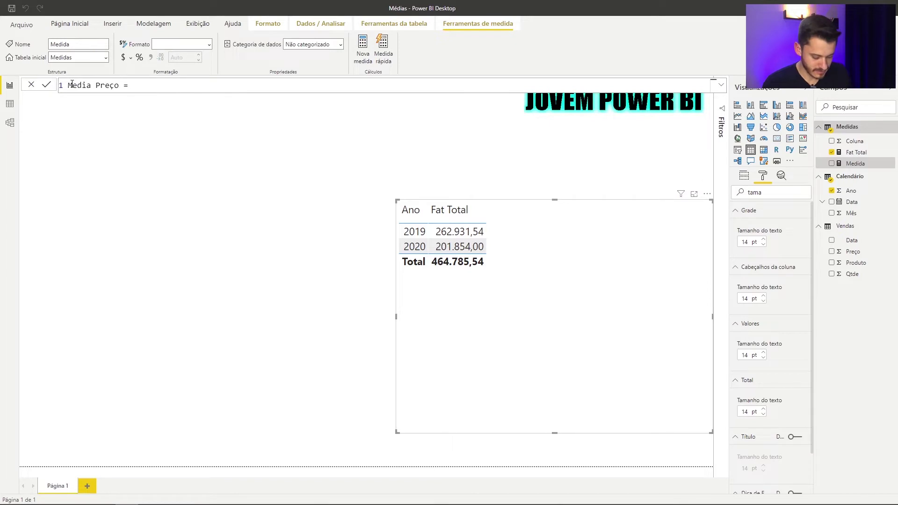
Step: Start the Media Preço formula with a SUMX function that iterates over the Vendas table
{"action": "type", "text": "sumz"}
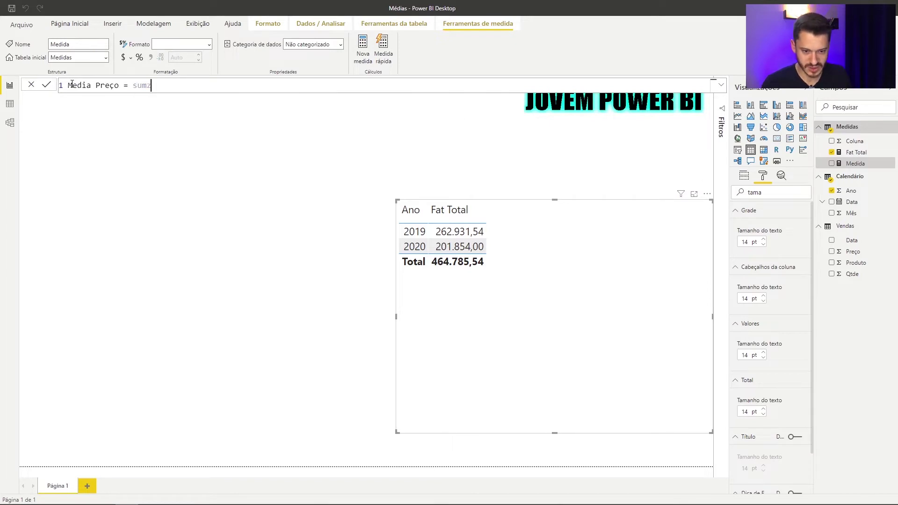
{"action": "key", "text": "BackSpace"}
{"action": "type", "text": "x("}
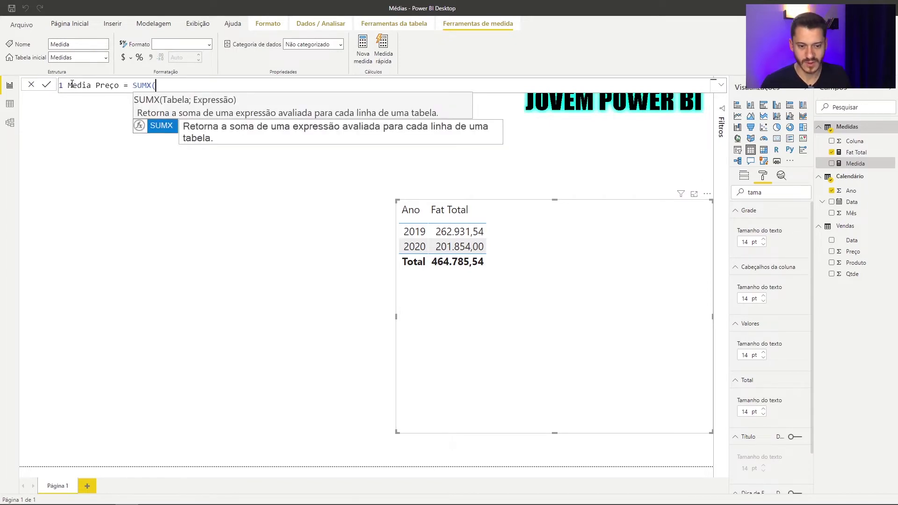
{"action": "type", "text": "venda"}
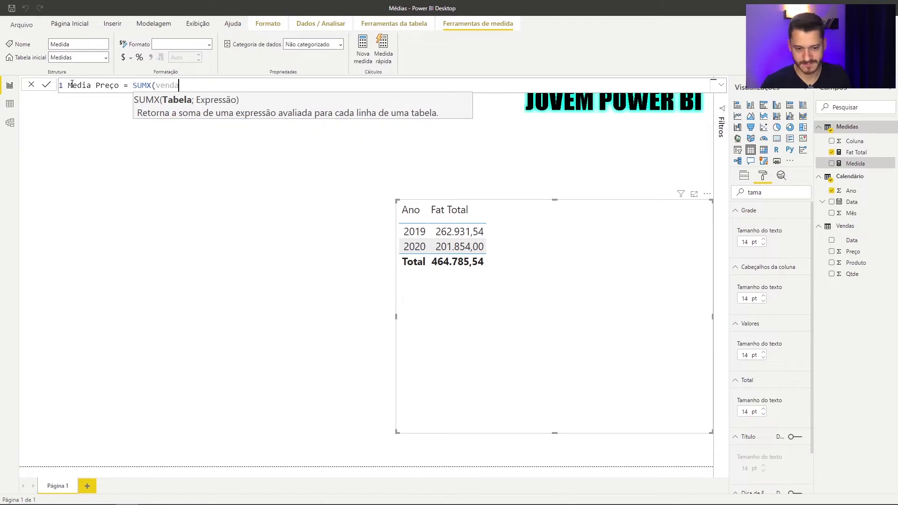
{"action": "key", "text": "Tab"}
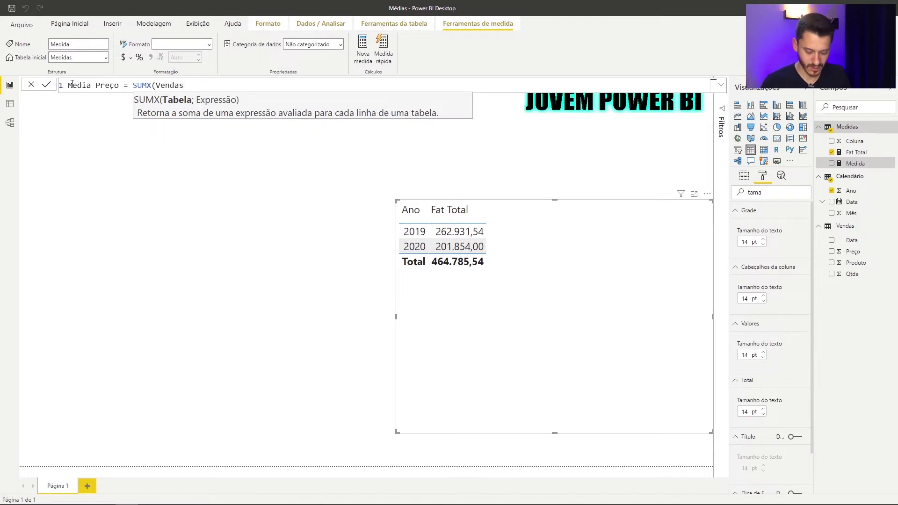
{"action": "type", "text": ";"}
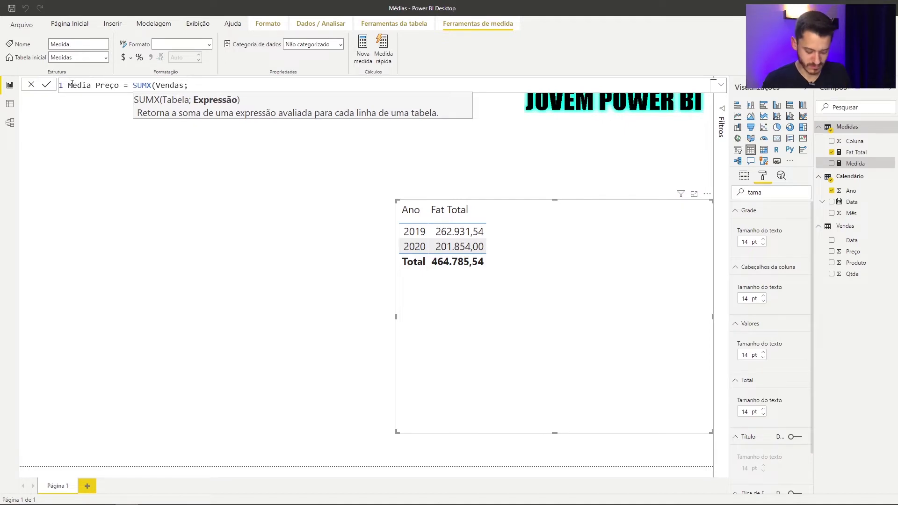
Step: Enter Vendas[Preço]*Vendas[Qtde] as the SUMX expression and close the function
{"action": "type", "text": "pre"}
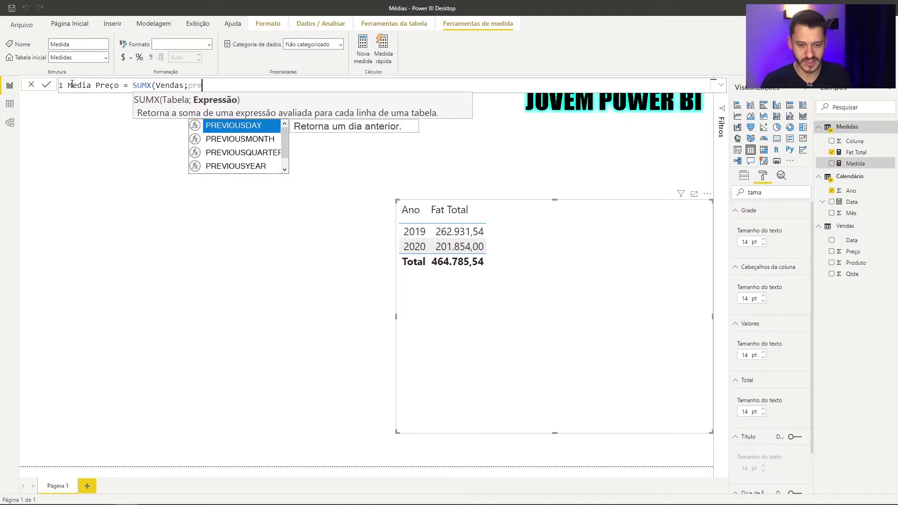
{"action": "key", "text": "Down"}
{"action": "key", "text": "Down"}
{"action": "key", "text": "Down"}
{"action": "key", "text": "Down"}
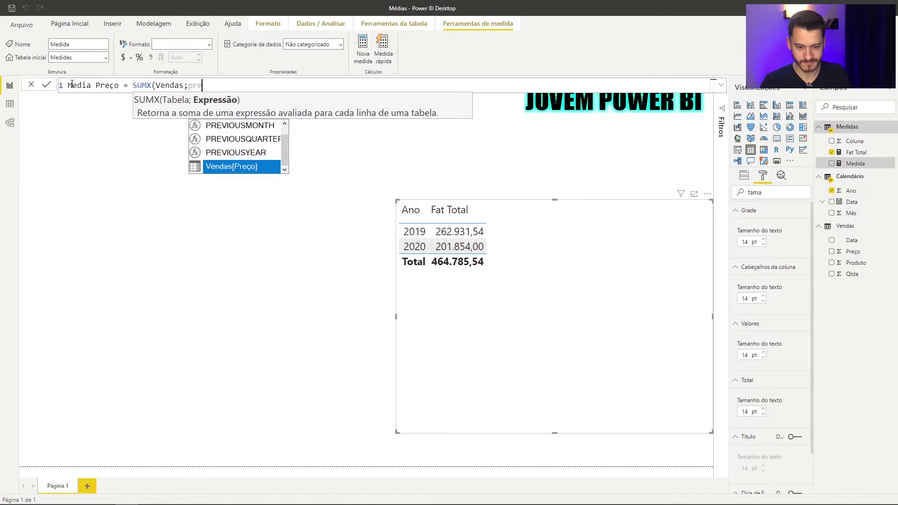
{"action": "key", "text": "Tab"}
{"action": "type", "text": "*"}
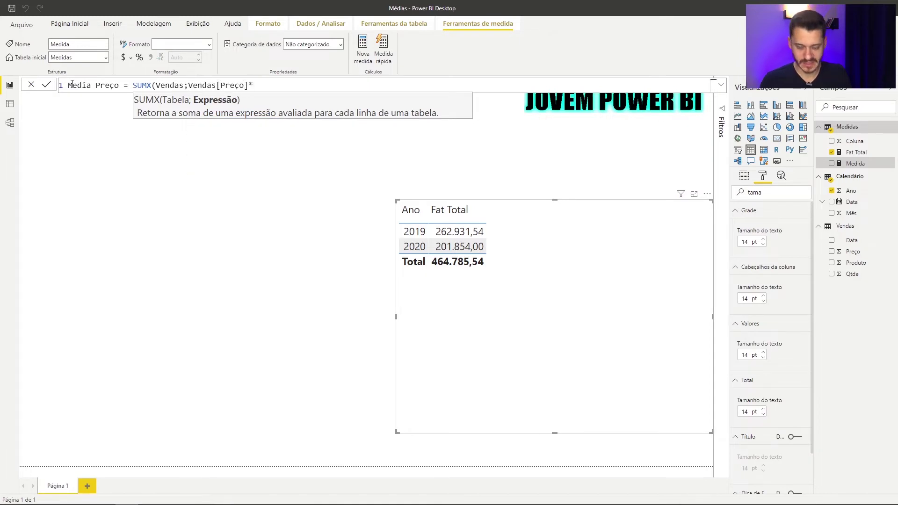
{"action": "type", "text": "qte"}
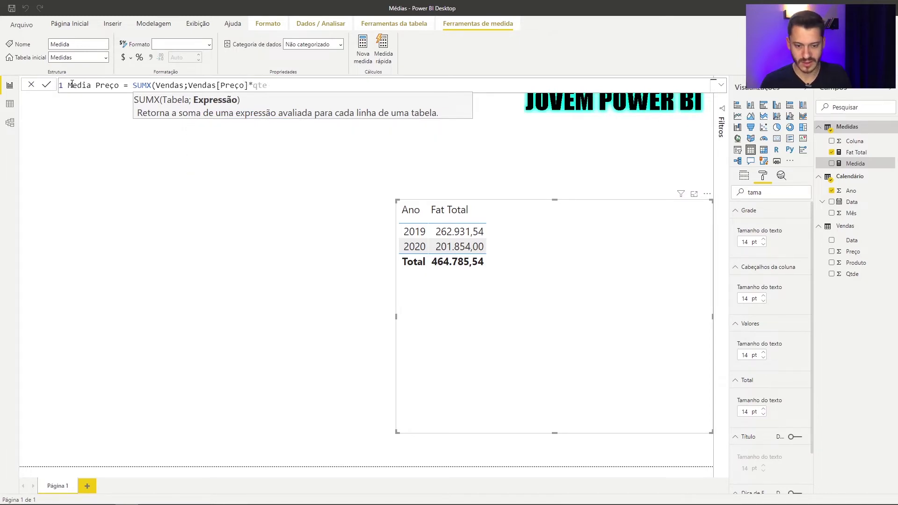
{"action": "key", "text": "Tab"}
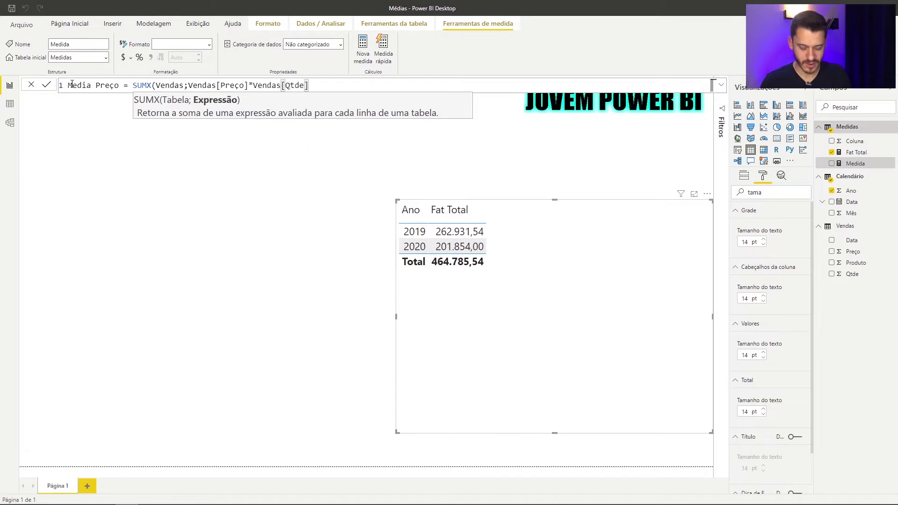
{"action": "type", "text": ")"}
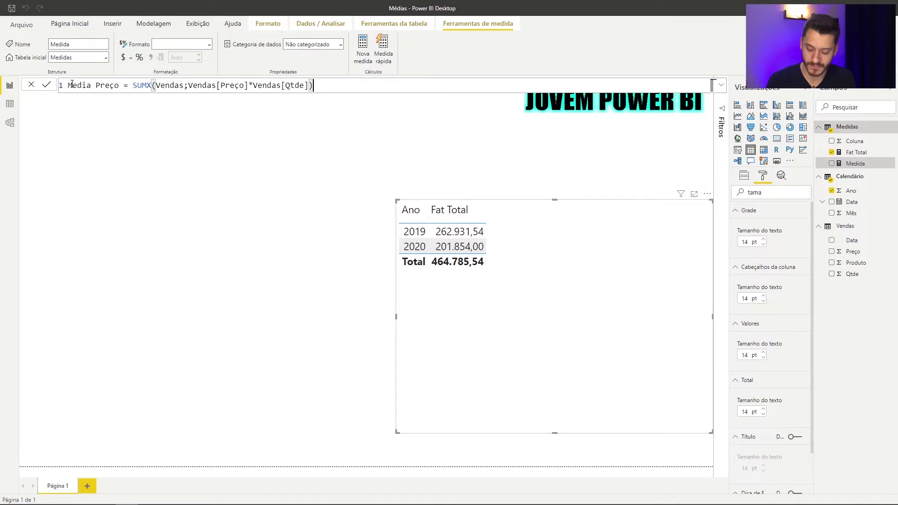
Step: Divide the SUMX result by SUM(Vendas[Qtde]), commit the measure and add Media Preço to the table visual
{"action": "type", "text": "/"}
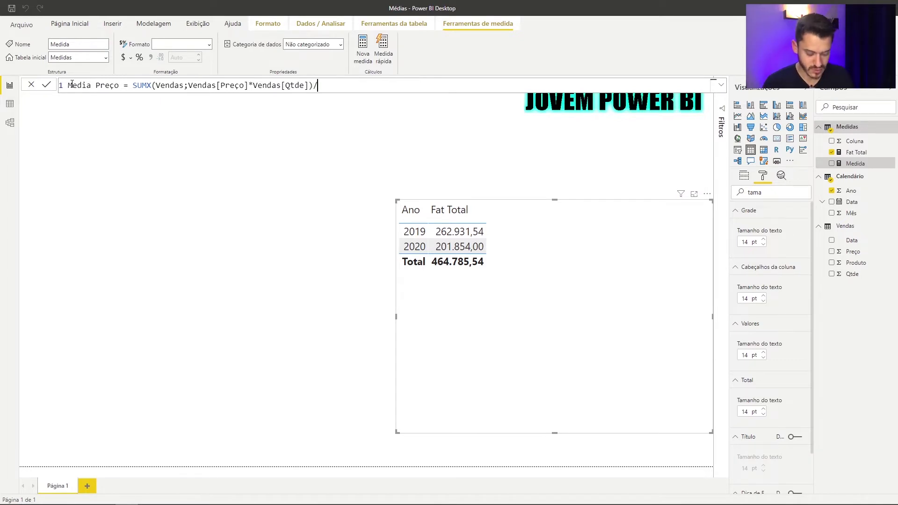
{"action": "type", "text": "sum"}
{"action": "key", "text": "Tab"}
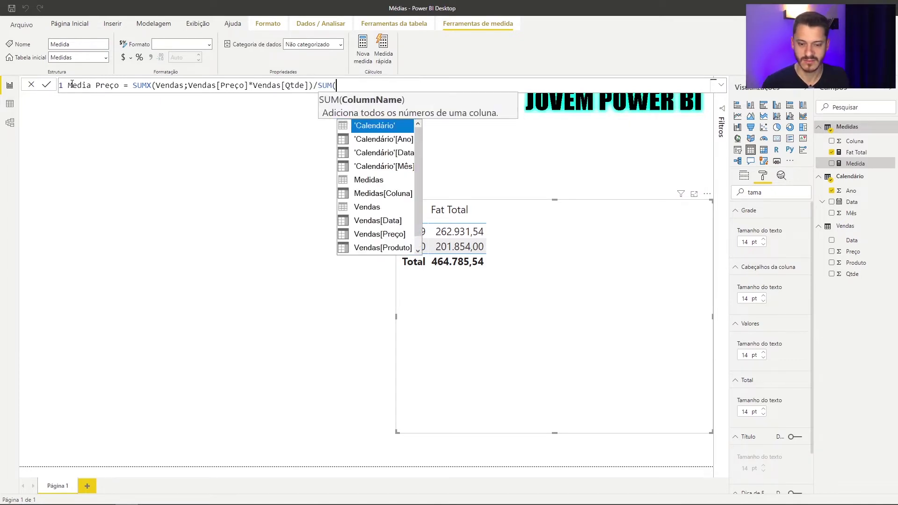
{"action": "type", "text": "qt"}
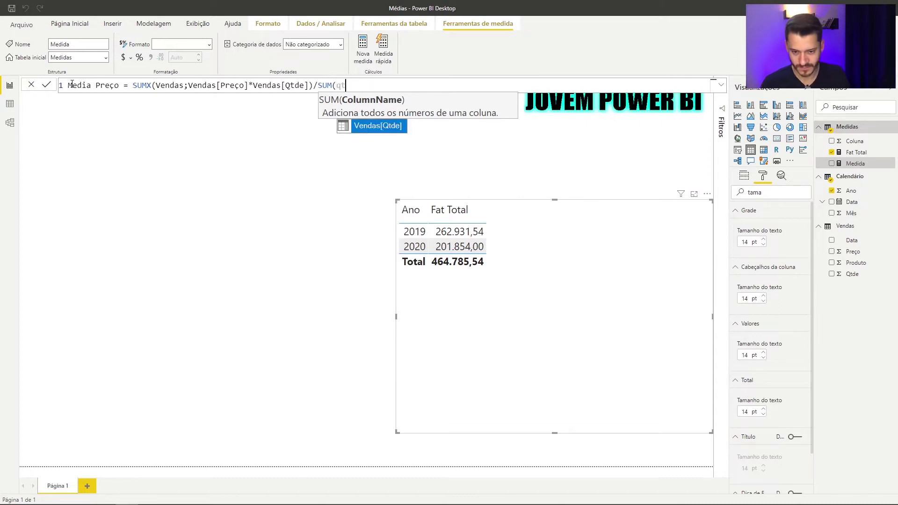
{"action": "key", "text": "Tab"}
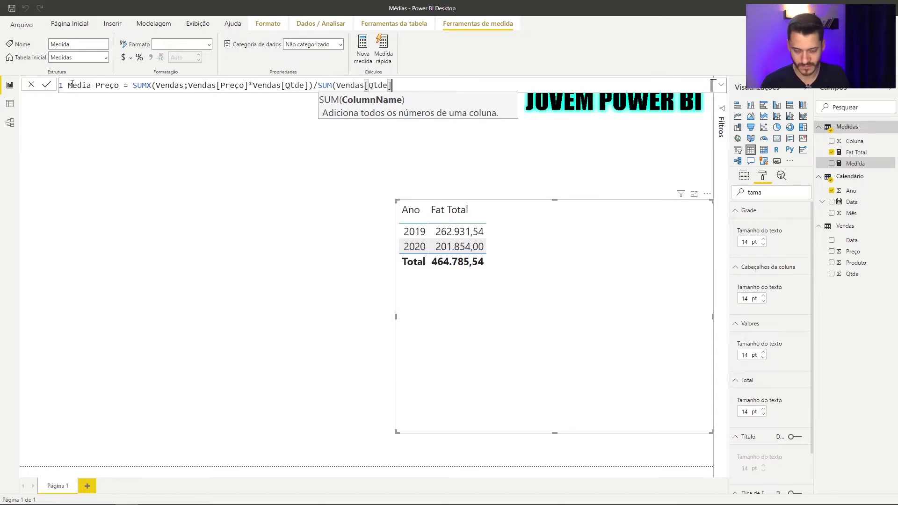
{"action": "type", "text": ")"}
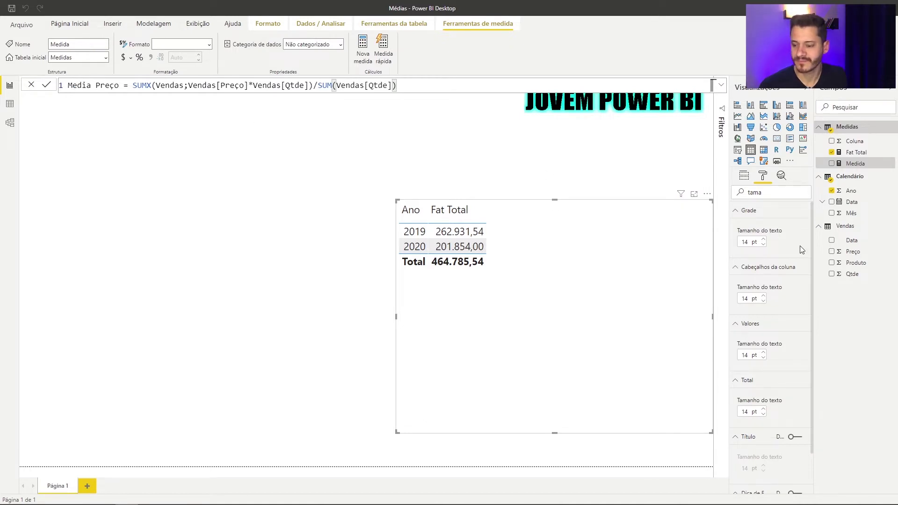
{"action": "key", "text": "Return"}
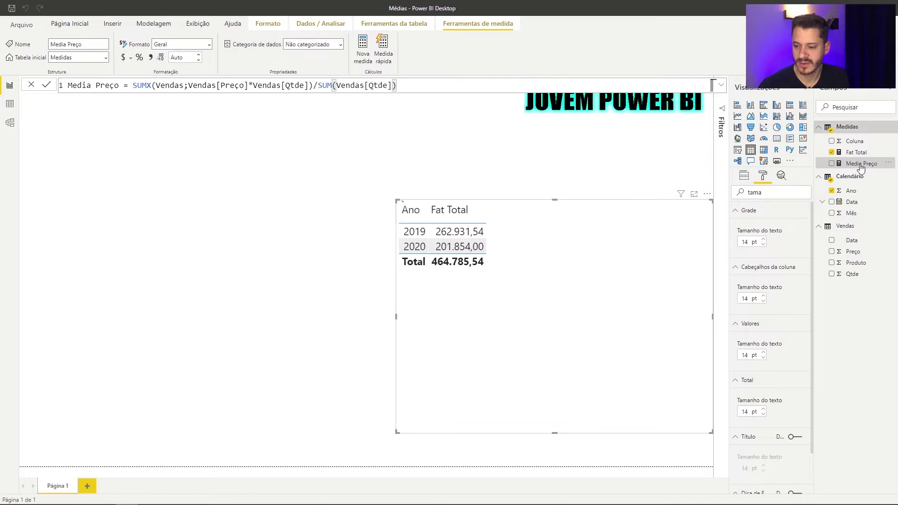
{"action": "left_click_drag", "start_coordinate": [860, 168], "coordinate": [634, 240]}
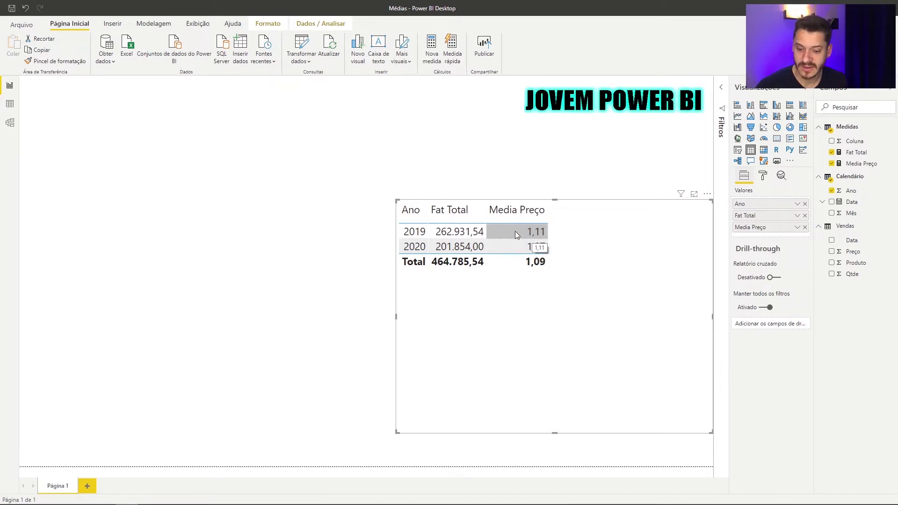
Step: Format the Media Preço measure with the general currency format Moeda Geral
{"action": "left_click", "coordinate": [854, 165]}
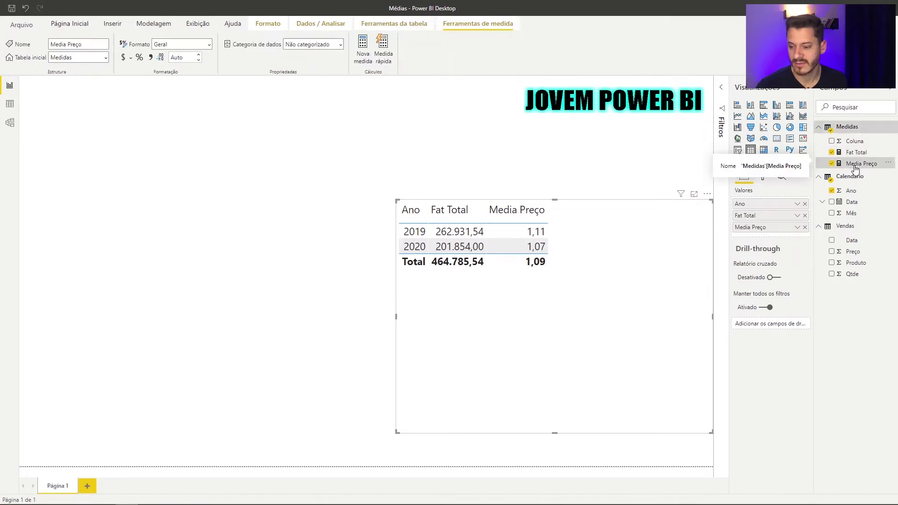
{"action": "left_click", "coordinate": [131, 59]}
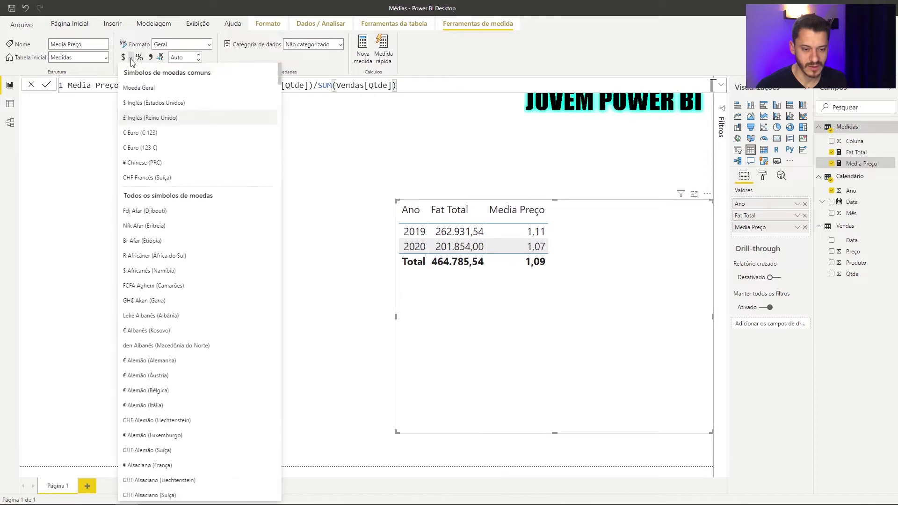
{"action": "left_click", "coordinate": [139, 88]}
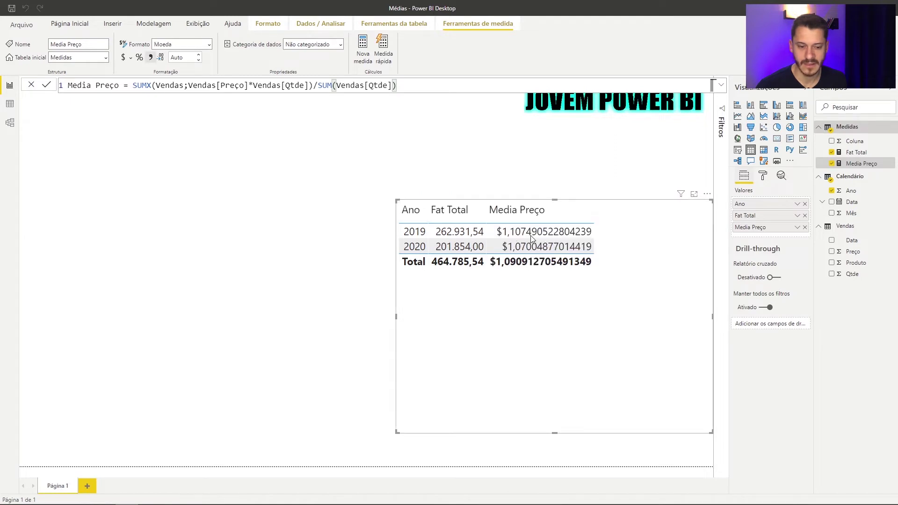
Step: Change the Media Preço measure's currency format to R$ Português (Brasil)
{"action": "left_click", "coordinate": [131, 57]}
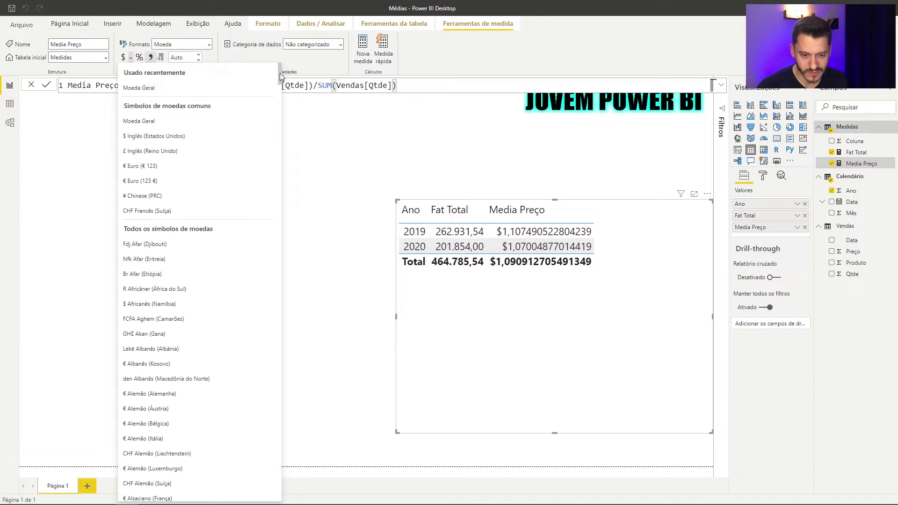
{"action": "scroll", "coordinate": [272, 265], "scroll_direction": "down", "scroll_amount": 20}
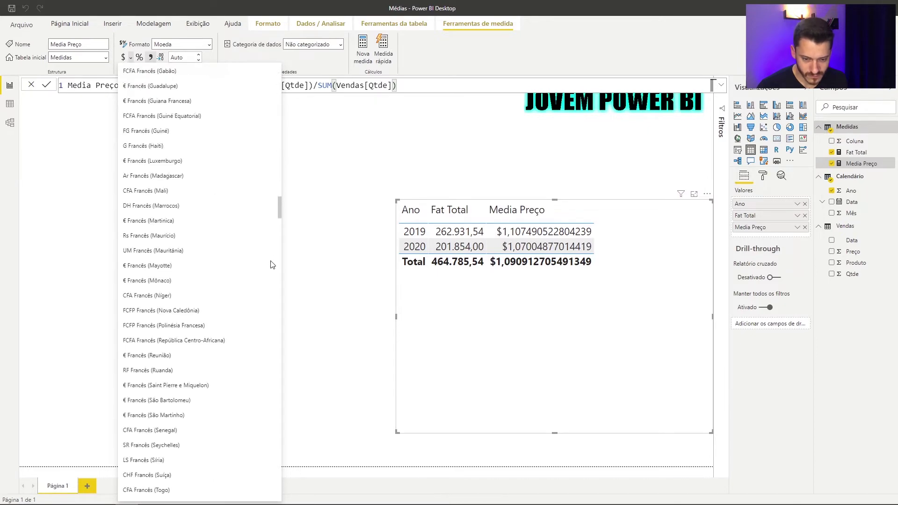
{"action": "scroll", "coordinate": [270, 327], "scroll_direction": "down", "scroll_amount": 15}
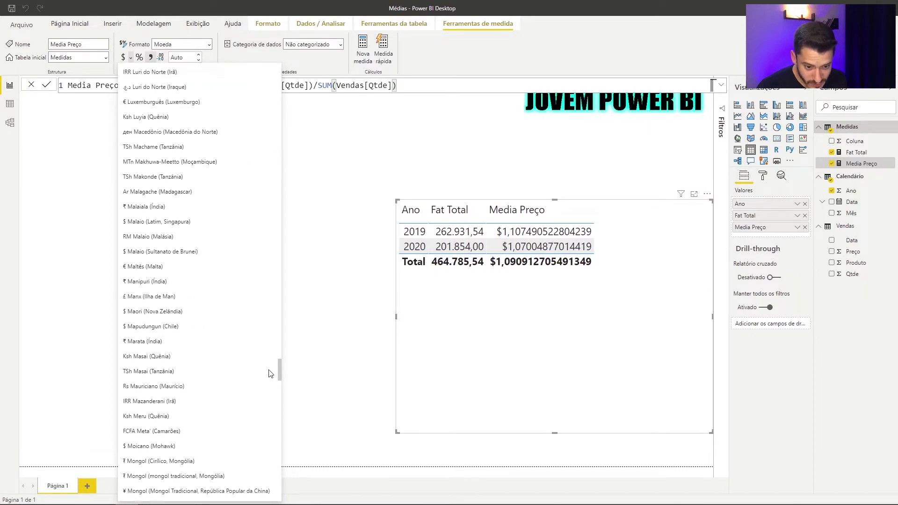
{"action": "scroll", "coordinate": [270, 373], "scroll_direction": "down", "scroll_amount": 6}
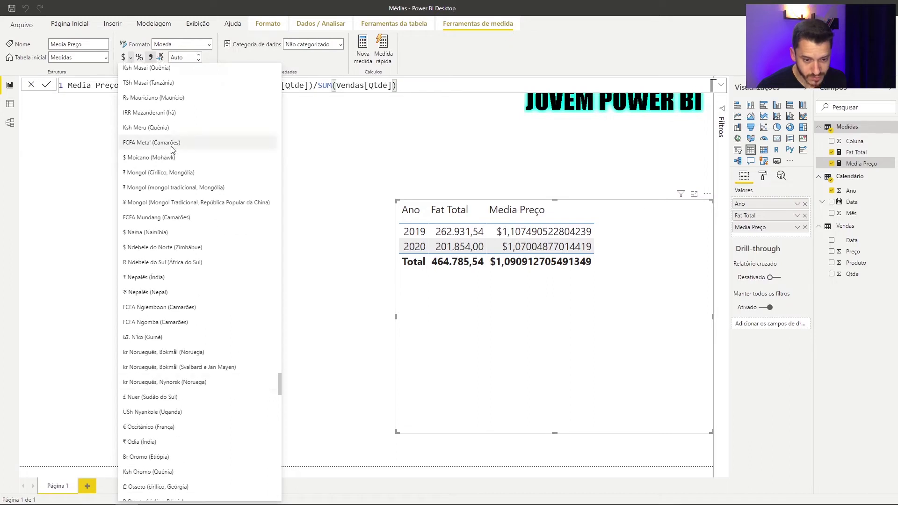
{"action": "scroll", "coordinate": [162, 283], "scroll_direction": "down", "scroll_amount": 1}
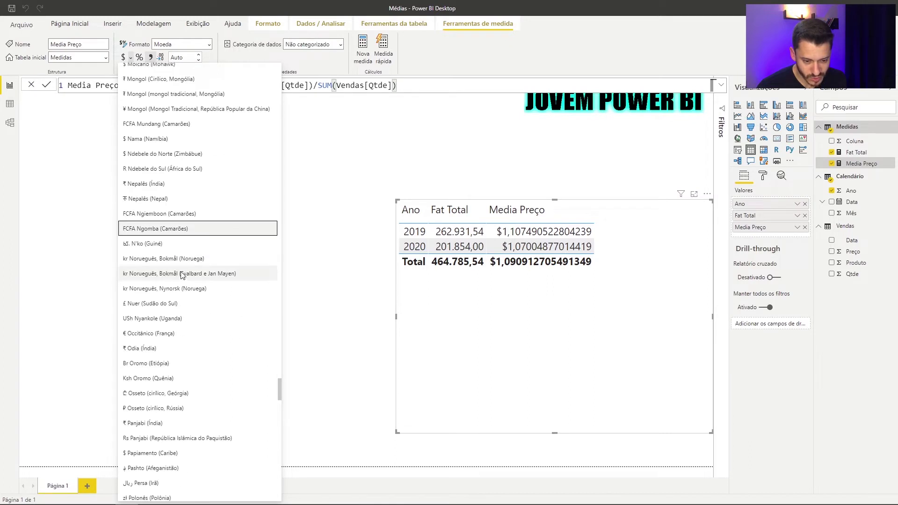
{"action": "scroll", "coordinate": [164, 341], "scroll_direction": "down", "scroll_amount": 2}
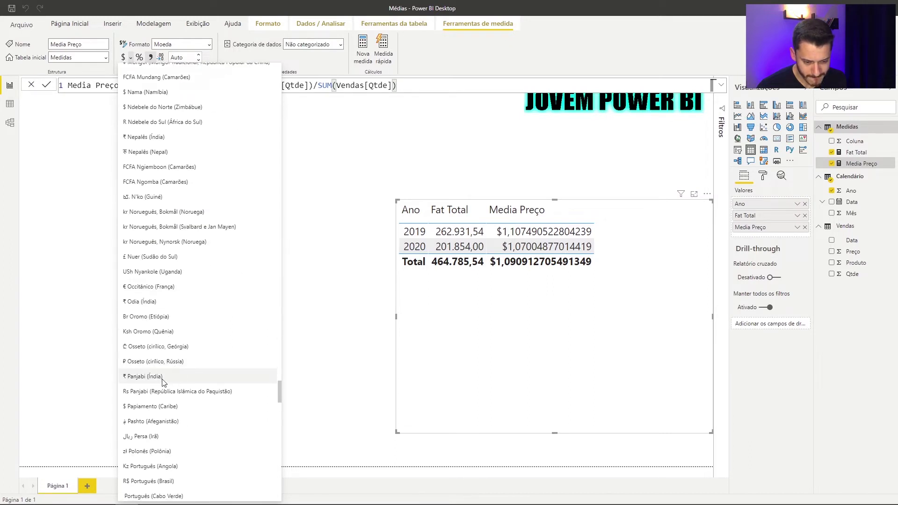
{"action": "scroll", "coordinate": [171, 381], "scroll_direction": "down", "scroll_amount": 4}
{"action": "left_click", "coordinate": [170, 295]}
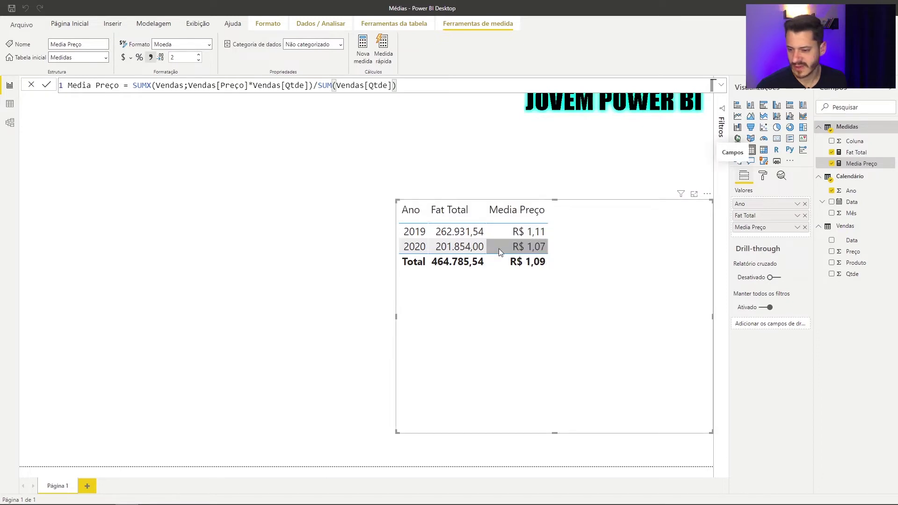
Step: Format the Fat Total measure as R$ Português (Brasil) currency with 0 decimal places
{"action": "left_click", "coordinate": [850, 156]}
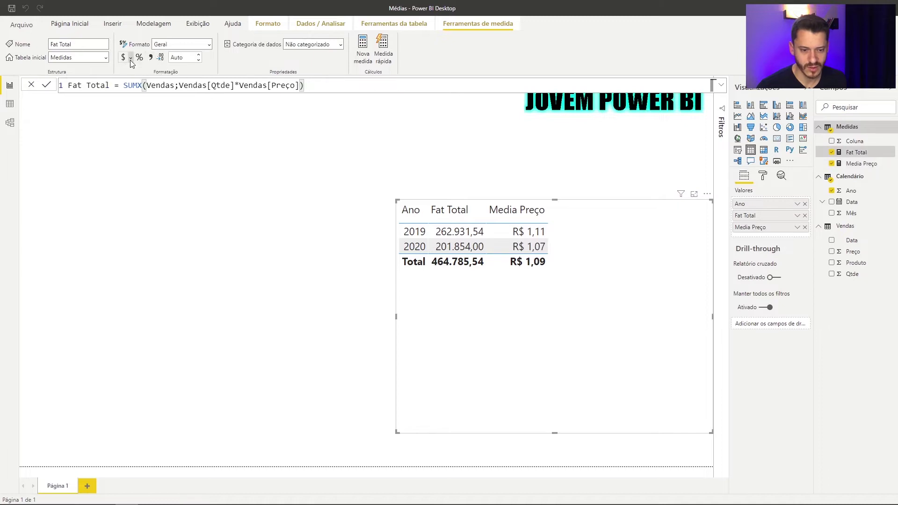
{"action": "left_click", "coordinate": [130, 60]}
{"action": "left_click", "coordinate": [135, 90]}
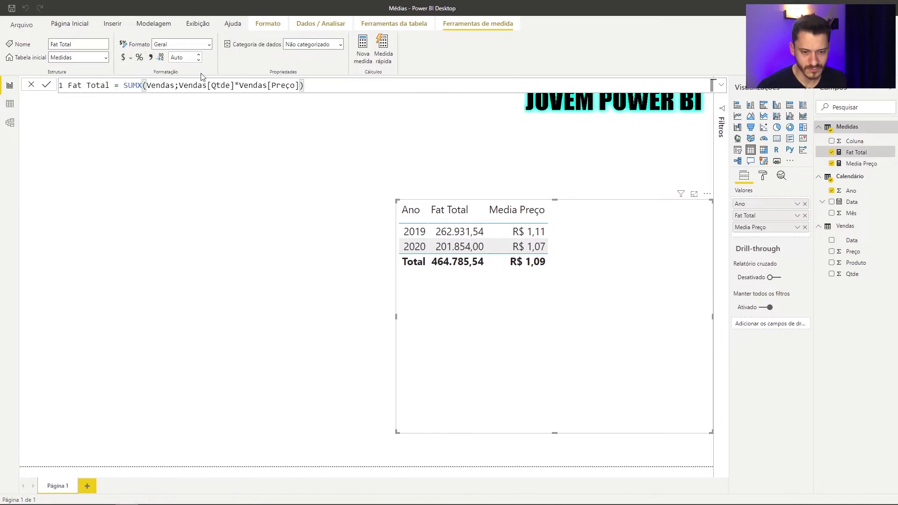
{"action": "left_click", "coordinate": [161, 60]}
{"action": "left_click", "coordinate": [162, 60]}
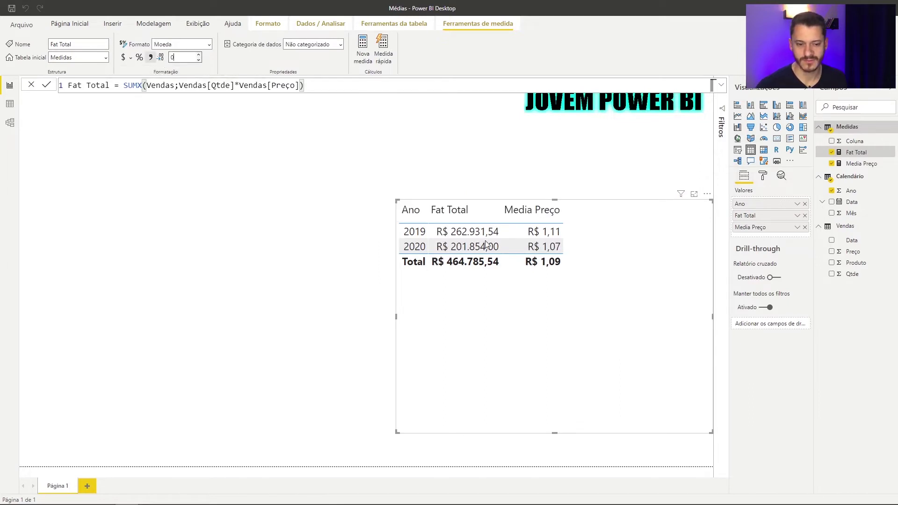
{"action": "key", "text": "Return"}
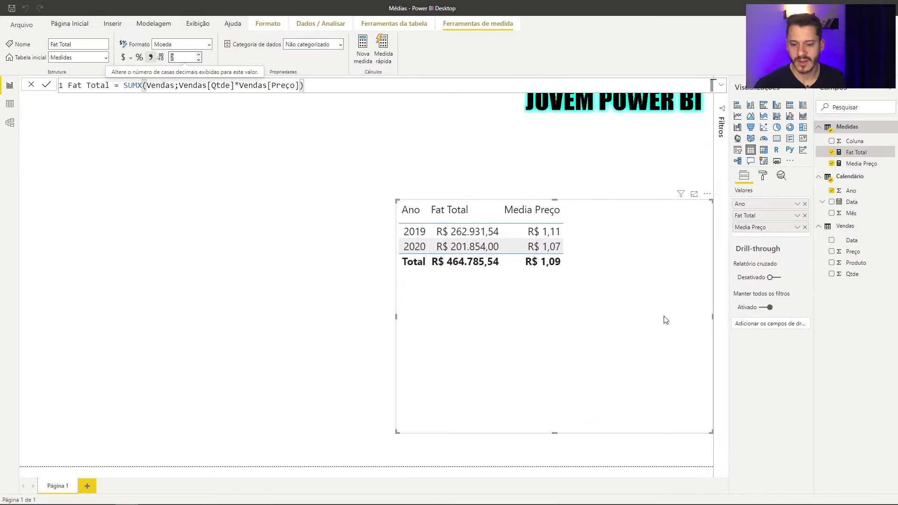
{"action": "type", "text": "0"}
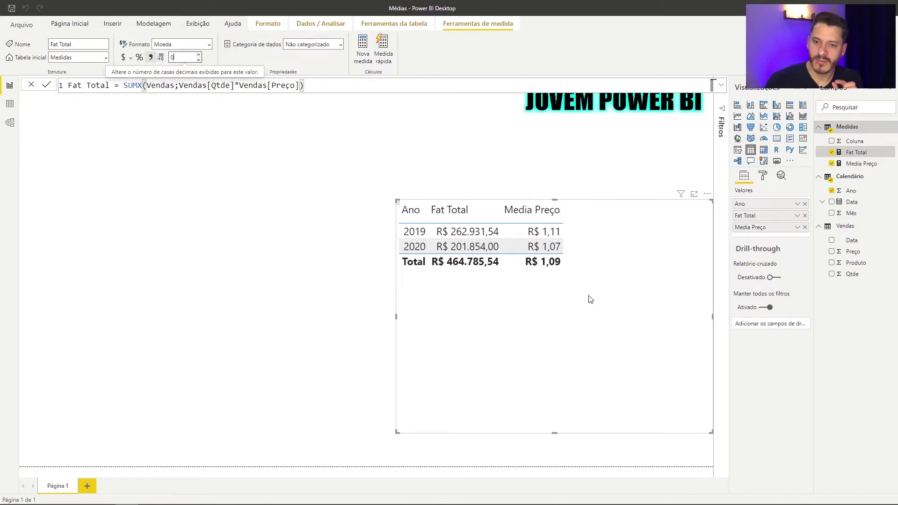
{"action": "key", "text": "Return"}
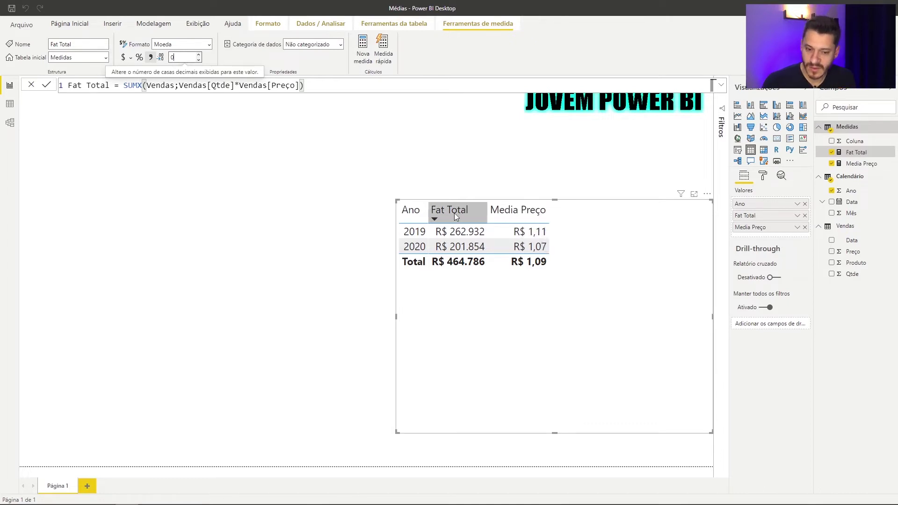
Step: Review the Media Preço formula and compare it with the Qtde and Preço columns of the Vendas data table
{"action": "left_click", "coordinate": [861, 164]}
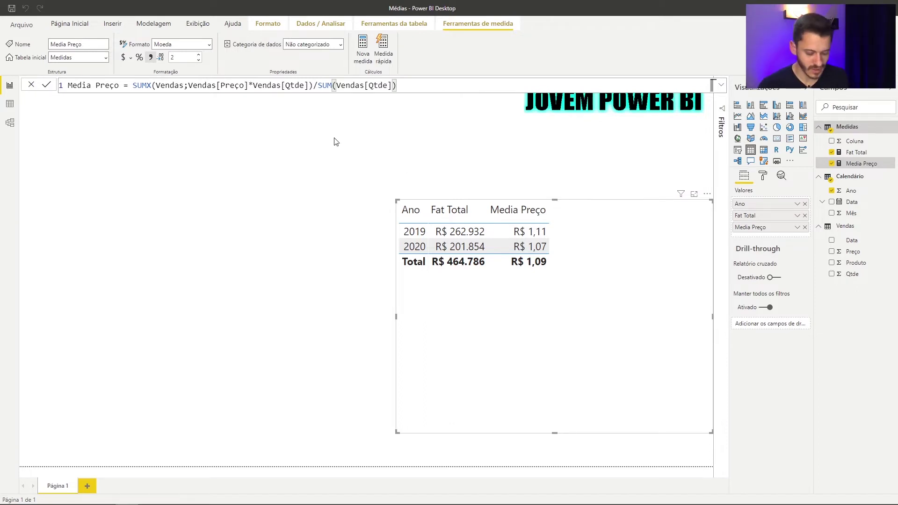
{"action": "left_click", "coordinate": [9, 106]}
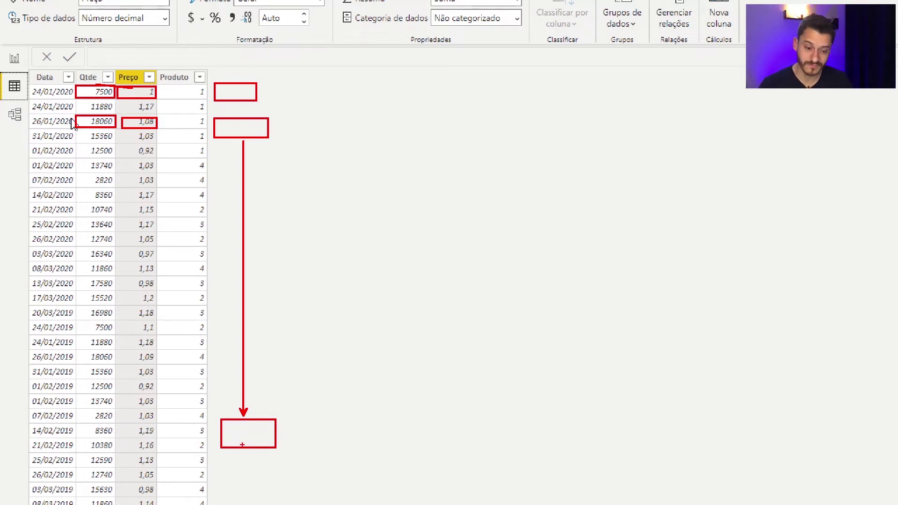
{"action": "key", "text": "Escape"}
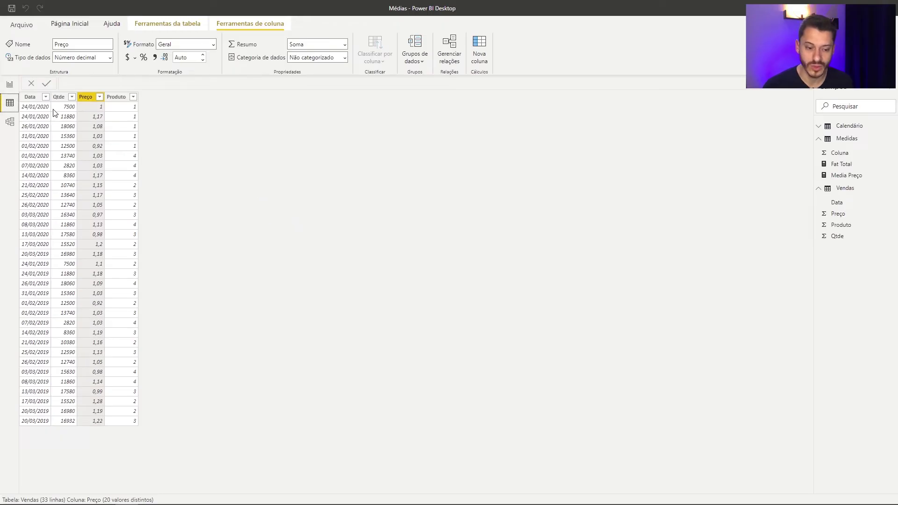
{"action": "key", "text": "ctrl+2"}
{"action": "mouse_move", "coordinate": [51, 102]}
{"action": "left_mouse_down"}
{"action": "mouse_move", "coordinate": [74, 206]}
{"action": "mouse_move", "coordinate": [77, 425]}
{"action": "left_mouse_up"}
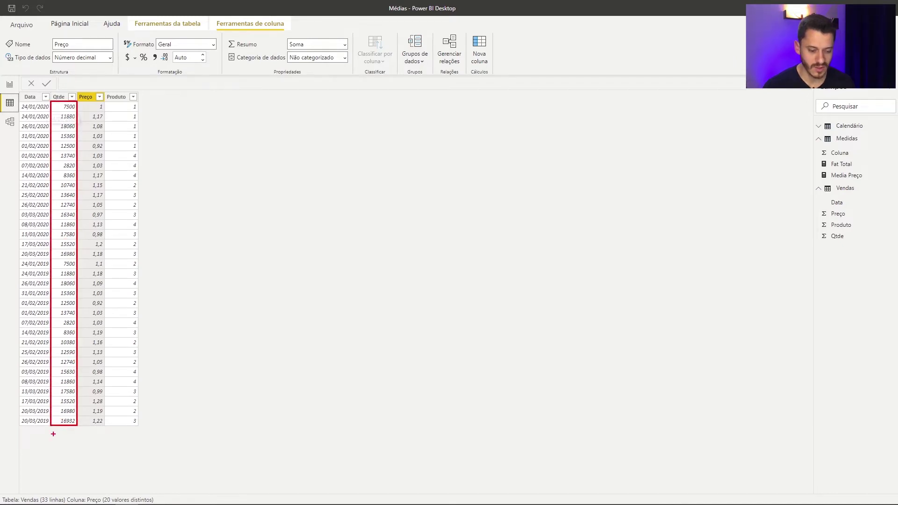
{"action": "mouse_move", "coordinate": [59, 438]}
{"action": "left_mouse_down"}
{"action": "mouse_move", "coordinate": [58, 451]}
{"action": "mouse_move", "coordinate": [77, 463]}
{"action": "left_mouse_up"}
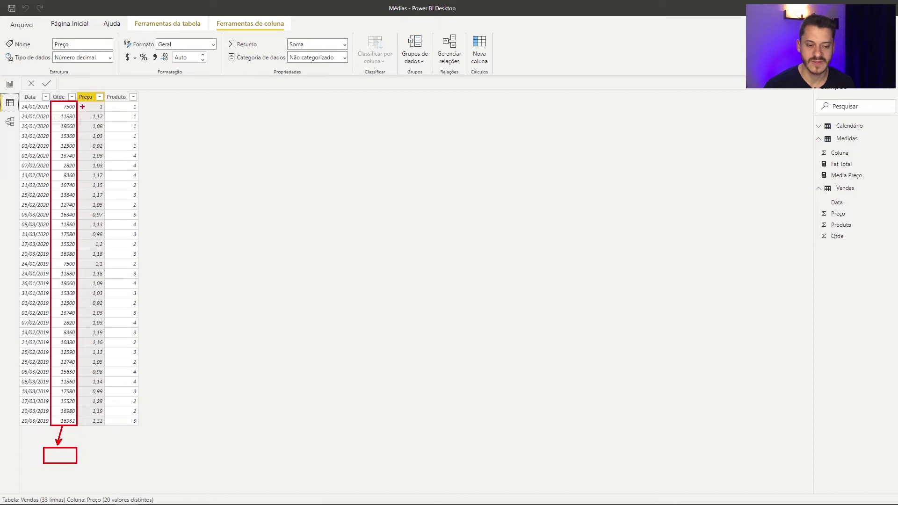
{"action": "mouse_move", "coordinate": [81, 103]}
{"action": "left_mouse_down"}
{"action": "mouse_move", "coordinate": [93, 112]}
{"action": "mouse_move", "coordinate": [113, 467]}
{"action": "left_mouse_up"}
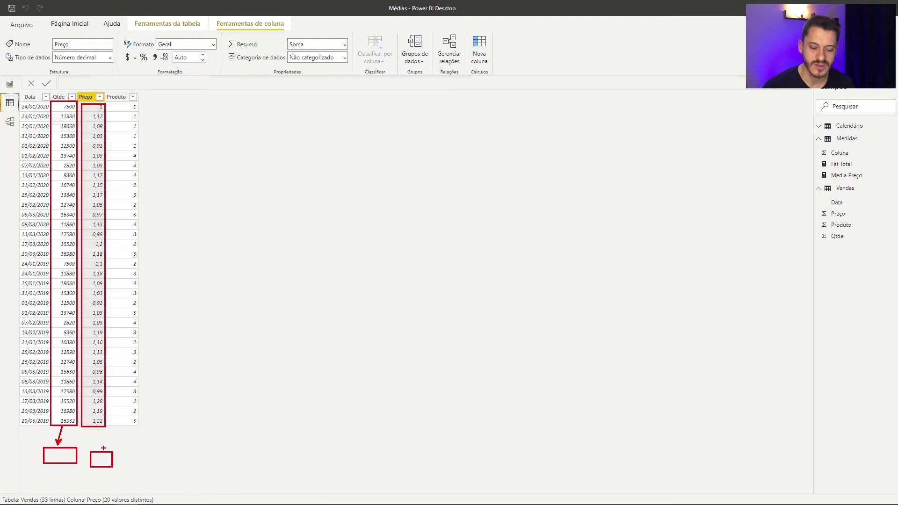
{"action": "left_click_drag", "start_coordinate": [96, 427], "coordinate": [100, 448]}
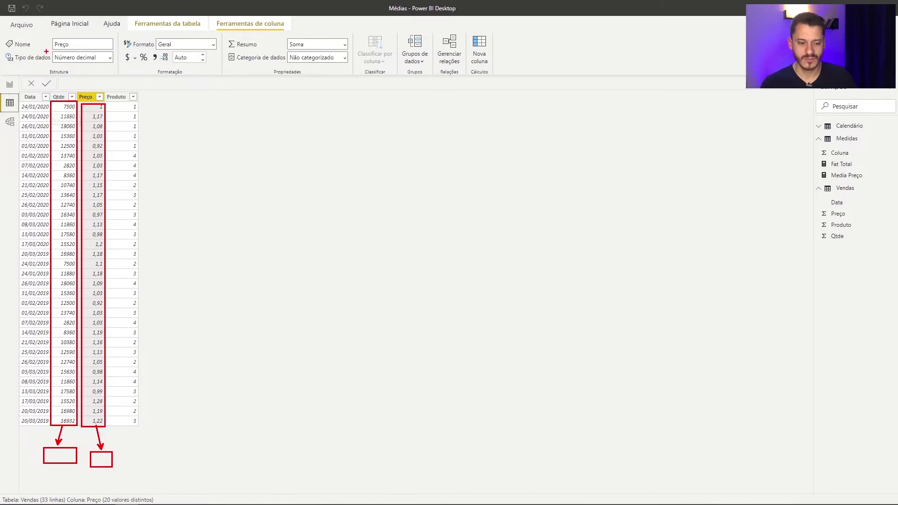
{"action": "key", "text": "Escape"}
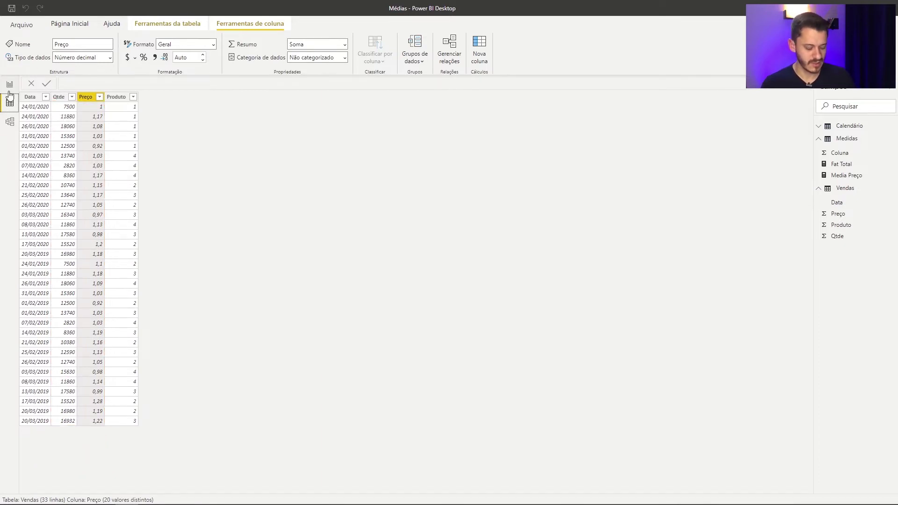
{"action": "left_click", "coordinate": [9, 86]}
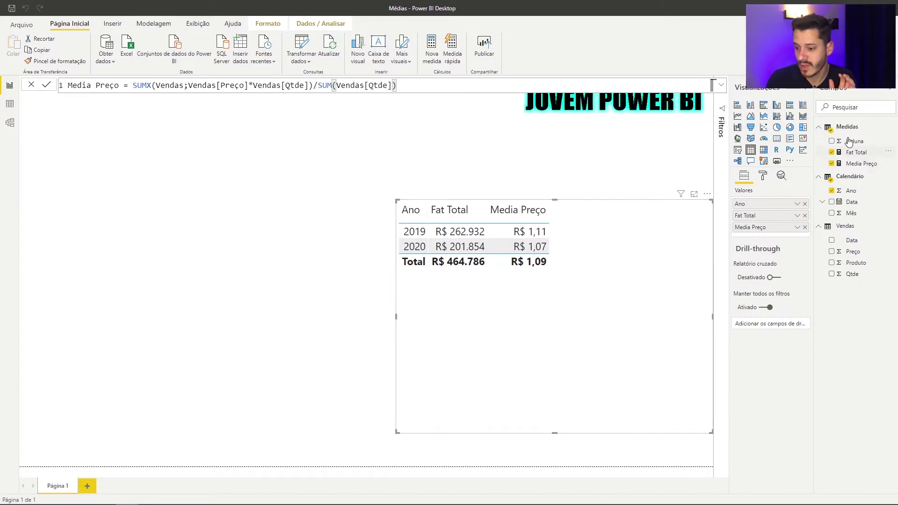
Step: Create a new measure in the Medidas table and name it Media Qte
{"action": "right_click", "coordinate": [847, 127]}
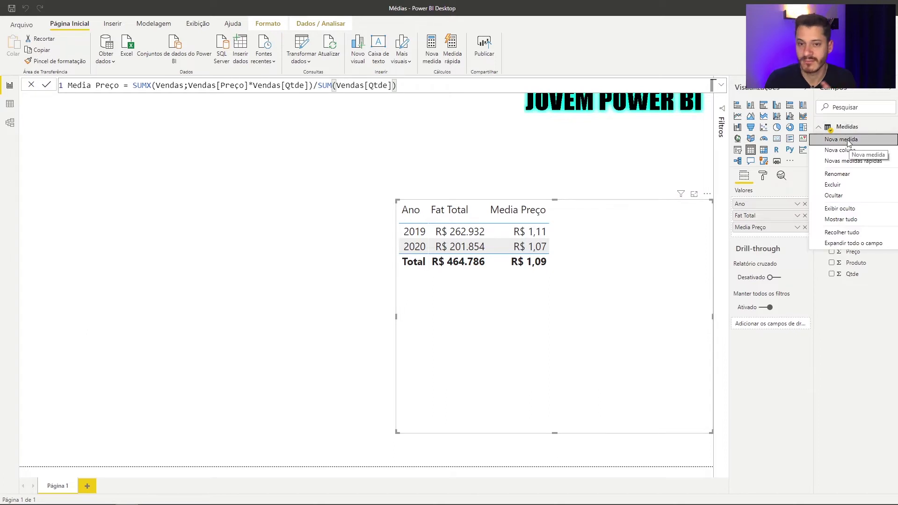
{"action": "key", "text": "Escape"}
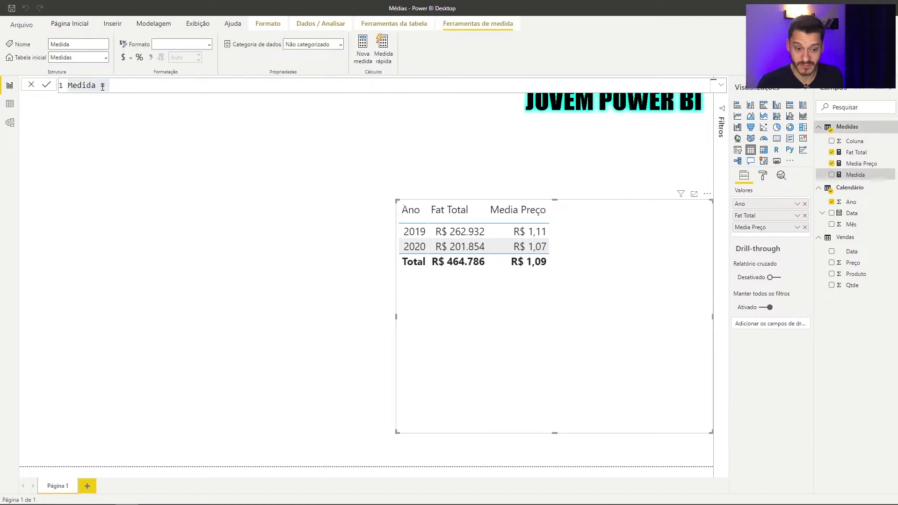
{"action": "left_click", "coordinate": [97, 85]}
{"action": "key", "text": "BackSpace"}
{"action": "key", "text": "BackSpace"}
{"action": "type", "text": "a"}
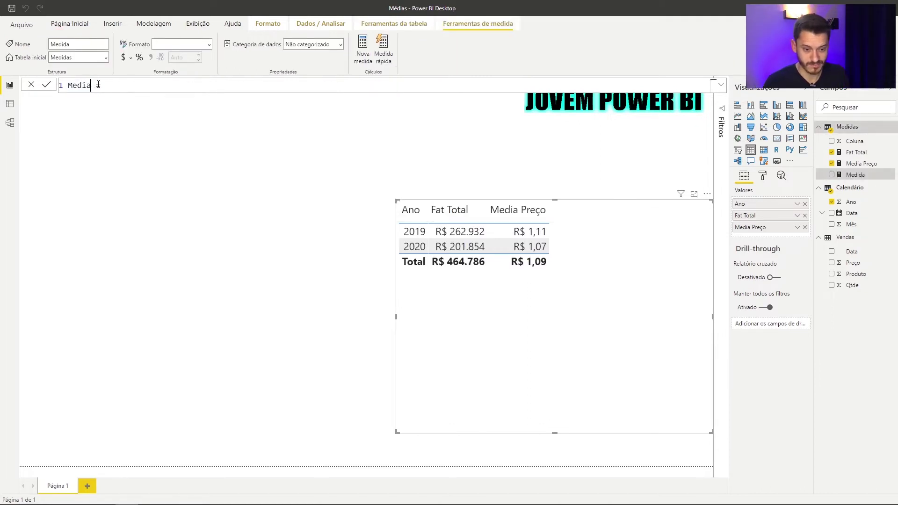
{"action": "type", "text": " Qte ="}
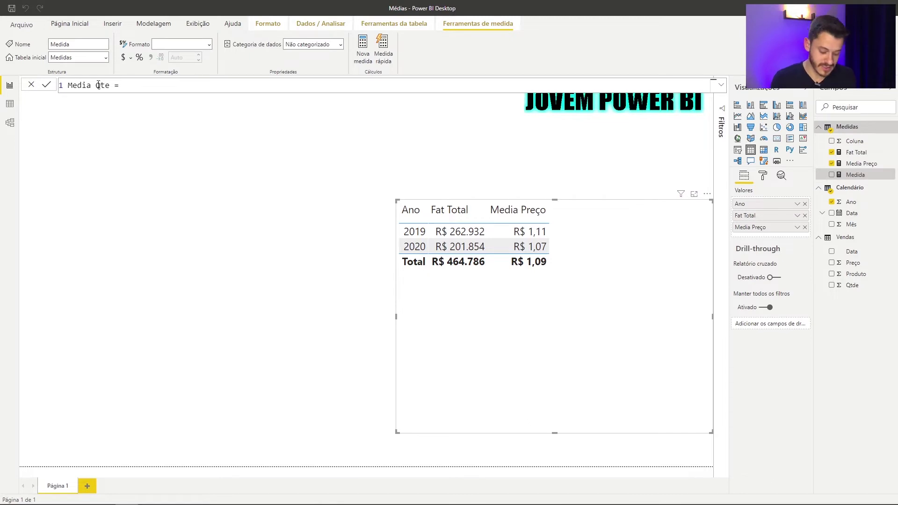
Step: Define the Media Qte measure as AVERAGE(Vendas[Qtde]) and commit it
{"action": "type", "text": "ave"}
{"action": "key", "text": "Tab"}
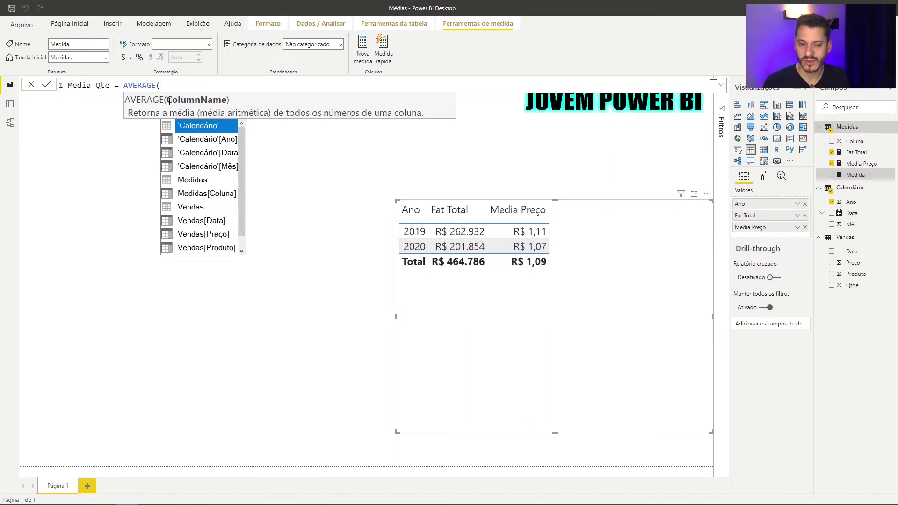
{"action": "type", "text": "qt"}
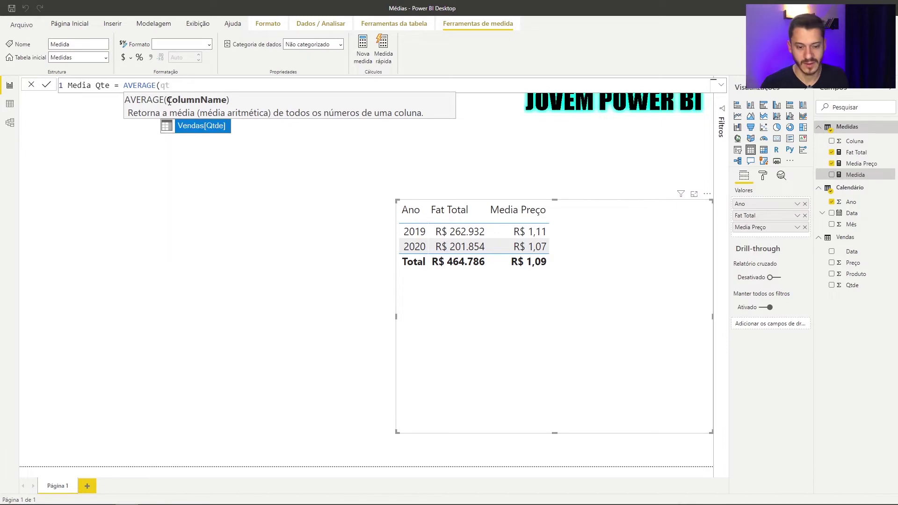
{"action": "key", "text": "Tab"}
{"action": "type", "text": ")"}
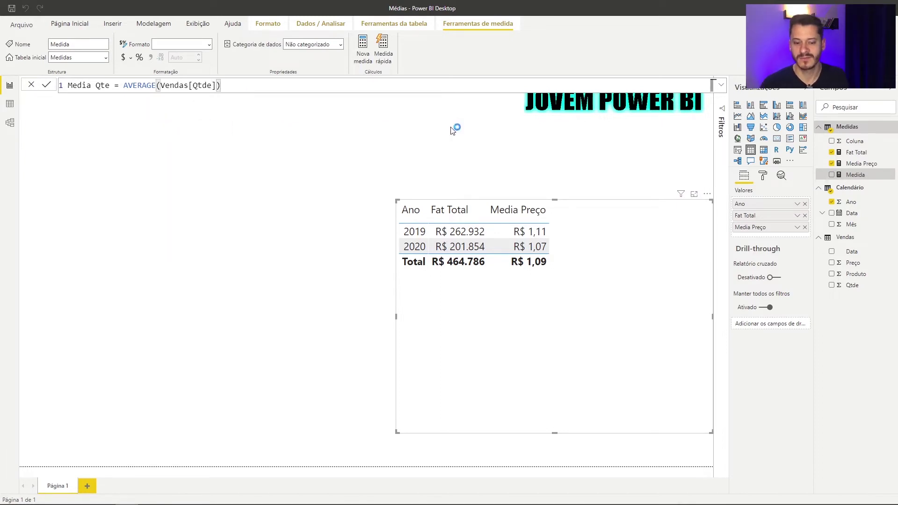
{"action": "key", "text": "Return"}
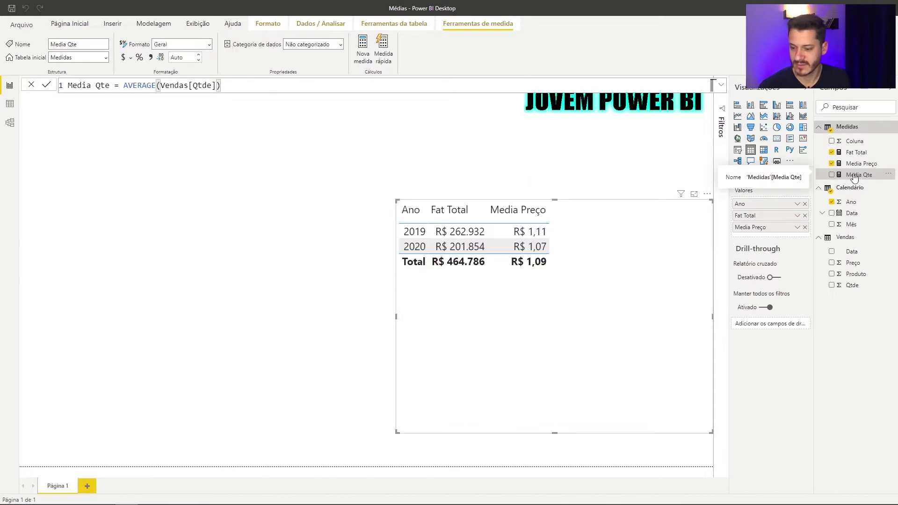
Step: Add Media Qte to the table visual and format it as a decimal number with 0 decimal places
{"action": "left_click_drag", "start_coordinate": [856, 176], "coordinate": [632, 221]}
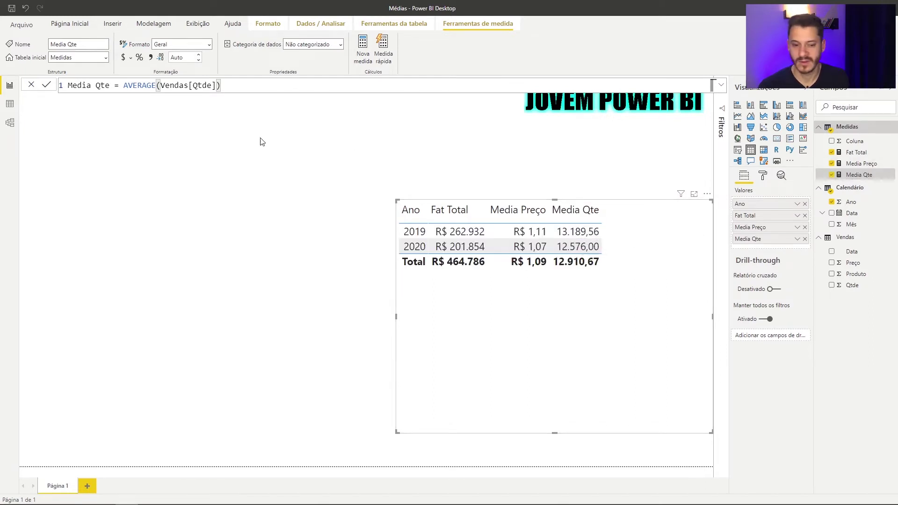
{"action": "type", "text": "0"}
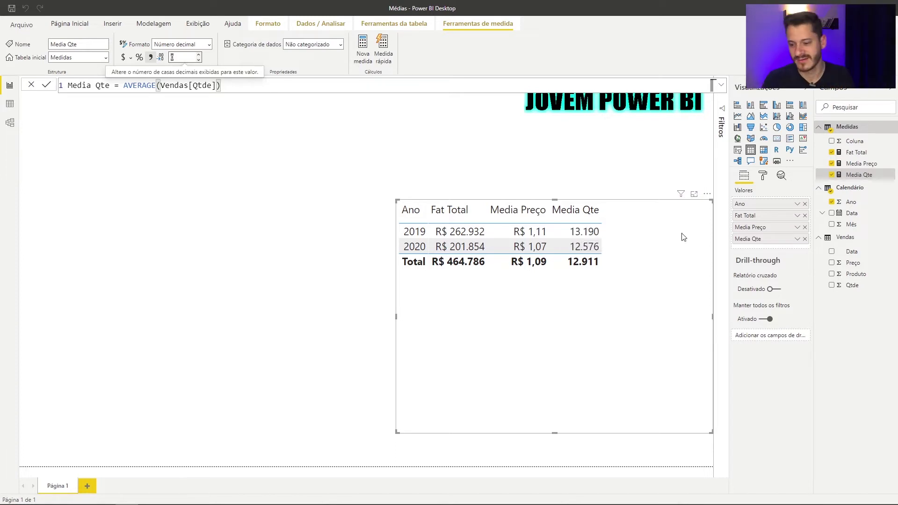
Step: Create another measure in the Medidas table and name it Total Vendas
{"action": "right_click", "coordinate": [858, 131]}
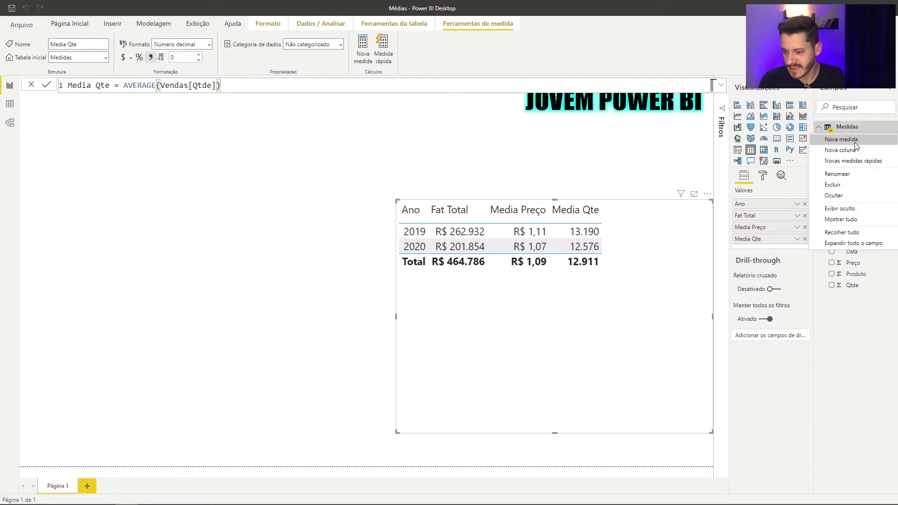
{"action": "left_click", "coordinate": [419, 143]}
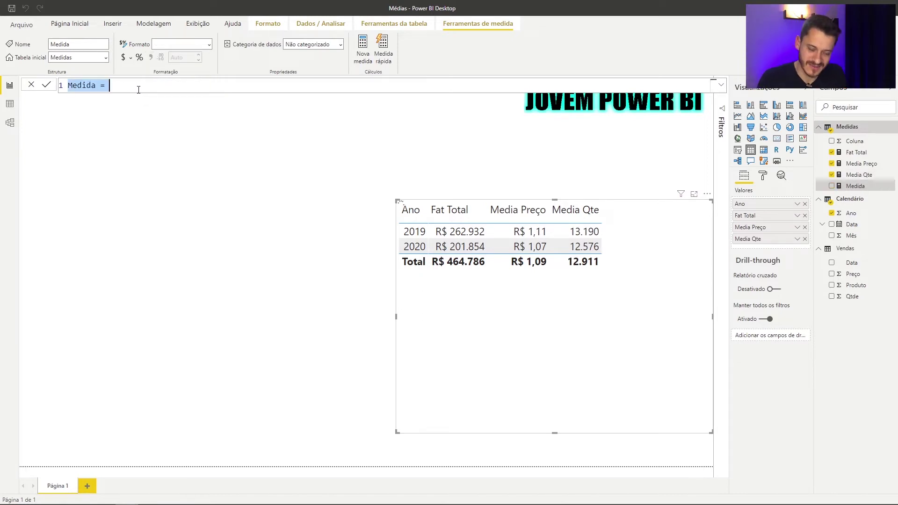
{"action": "key", "text": "BackSpace"}
{"action": "key", "text": "BackSpace"}
{"action": "key", "text": "BackSpace"}
{"action": "key", "text": "BackSpace"}
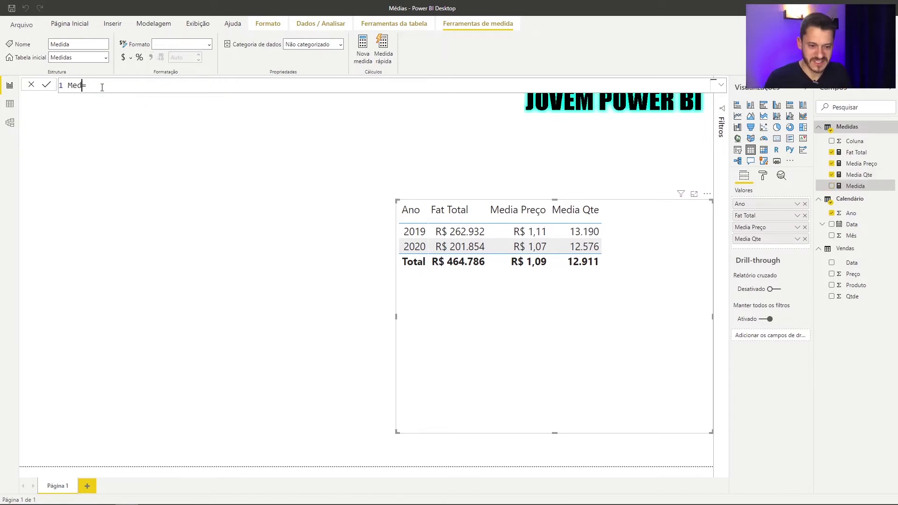
{"action": "key", "text": "BackSpace"}
{"action": "key", "text": "BackSpace"}
{"action": "key", "text": "BackSpace"}
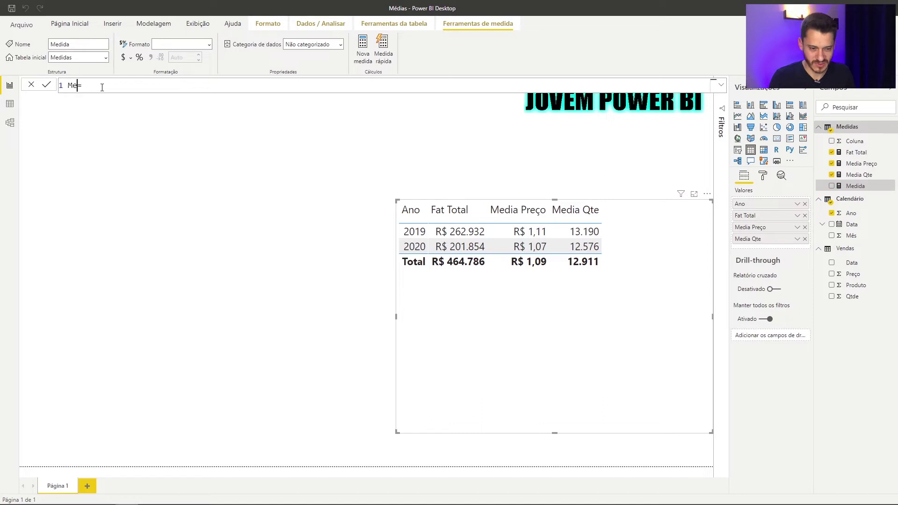
{"action": "type", "text": "Total V"}
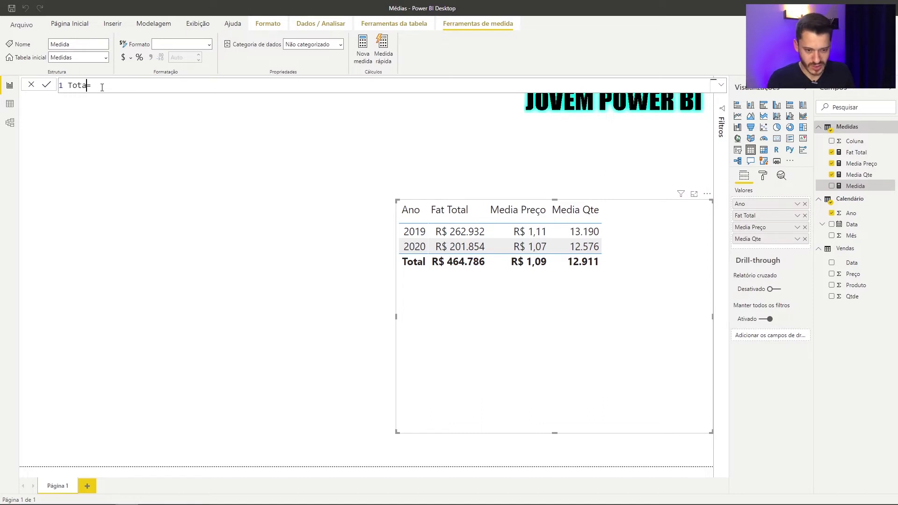
{"action": "type", "text": "endas"}
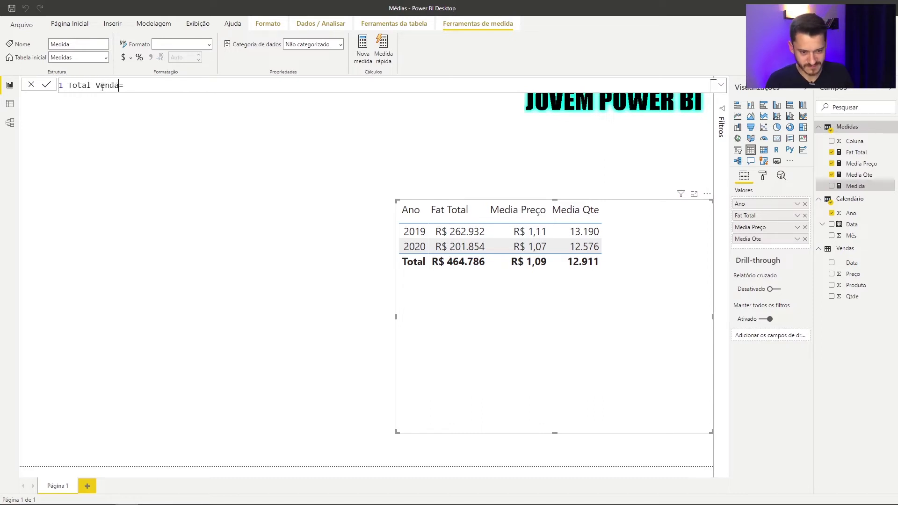
{"action": "key", "text": "End"}
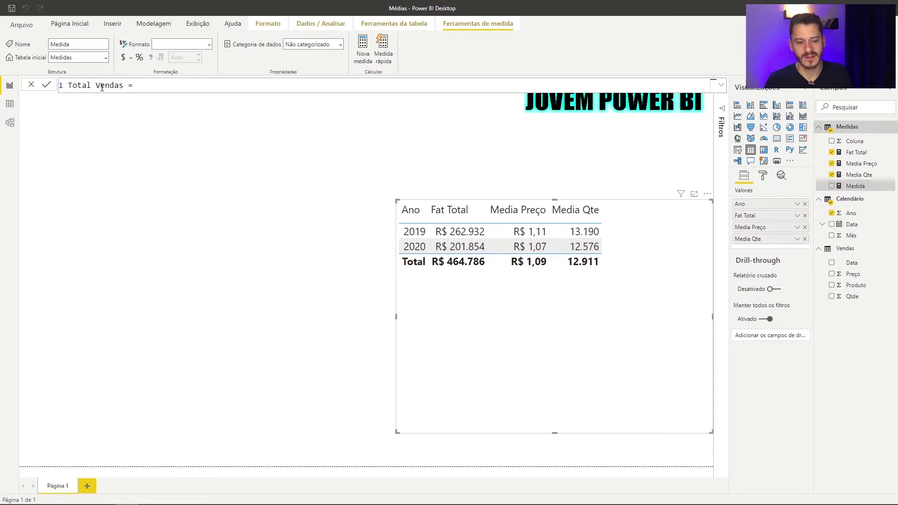
Step: Define Total Vendas as SUM(Vendas[Qtde]), commit it and add the measure to the table visual
{"action": "type", "text": "SUM("}
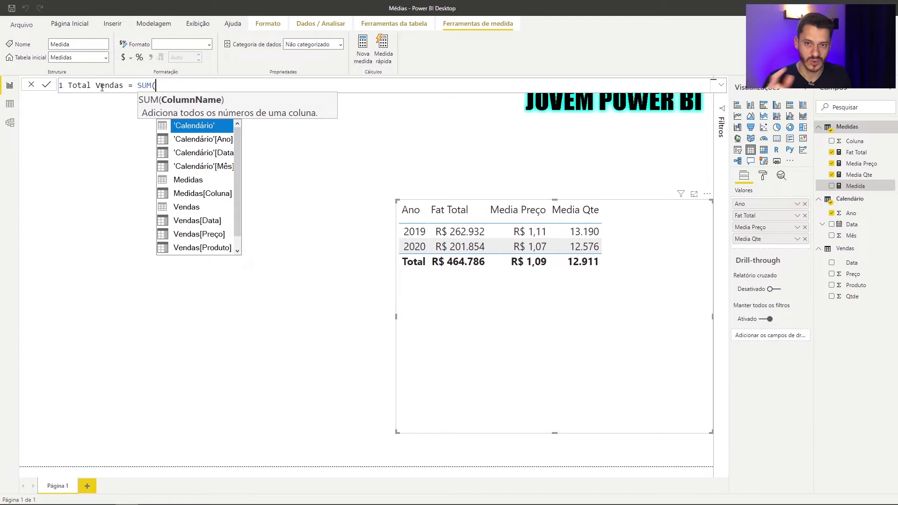
{"action": "key", "text": "Down"}
{"action": "key", "text": "Down"}
{"action": "key", "text": "Down"}
{"action": "key", "text": "Down"}
{"action": "key", "text": "Down"}
{"action": "key", "text": "Down"}
{"action": "key", "text": "Down"}
{"action": "key", "text": "Down"}
{"action": "key", "text": "Down"}
{"action": "key", "text": "Down"}
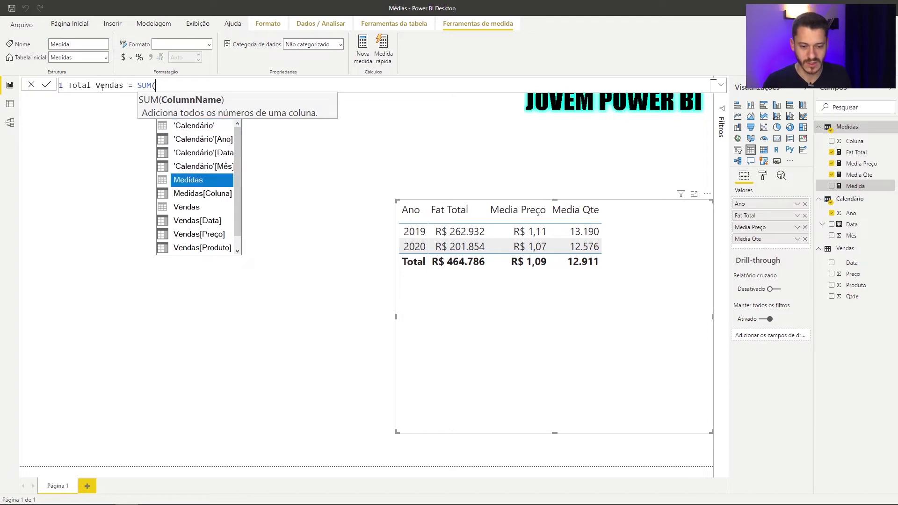
{"action": "key", "text": "Tab"}
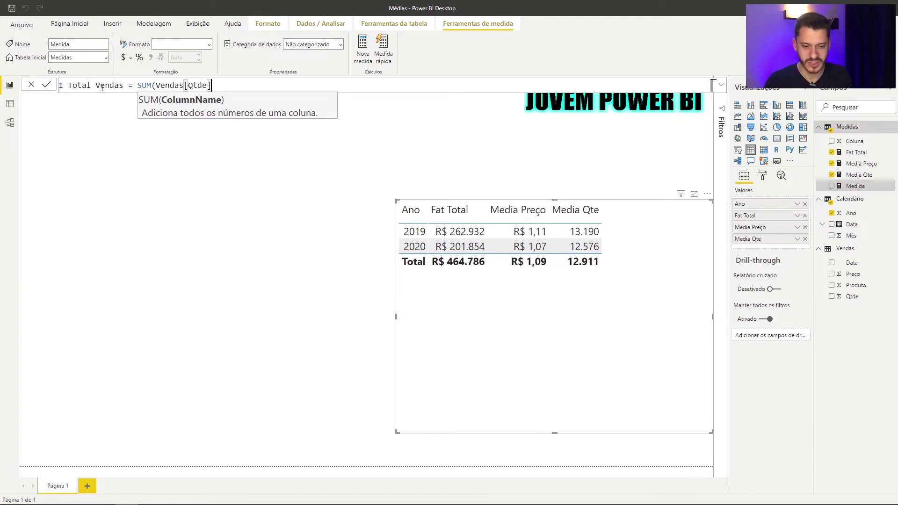
{"action": "type", "text": ")"}
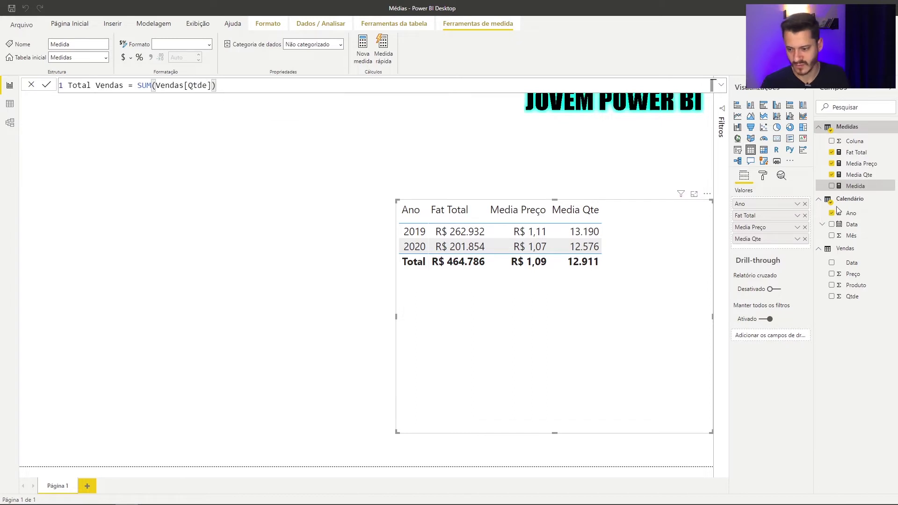
{"action": "key", "text": "Return"}
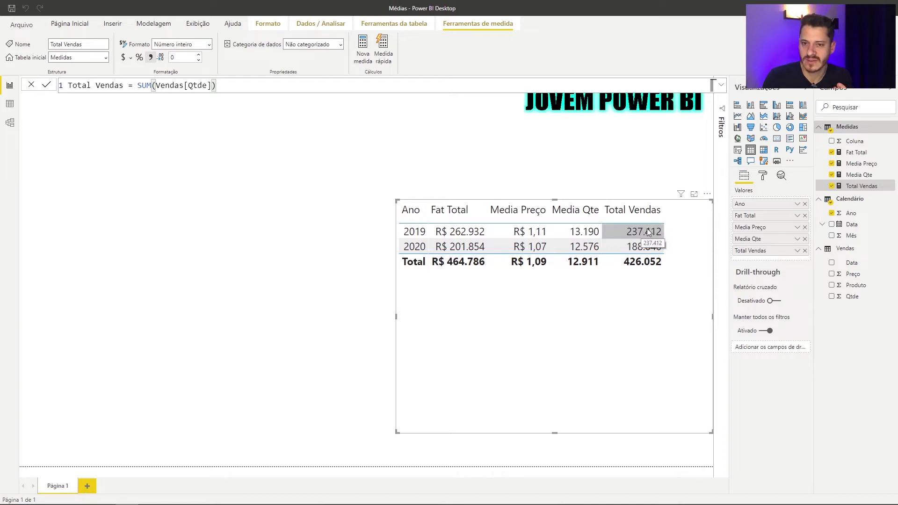
Step: Examine the first row's Qtde and Preço values in the Vendas data table and return to the report
{"action": "left_click", "coordinate": [10, 104]}
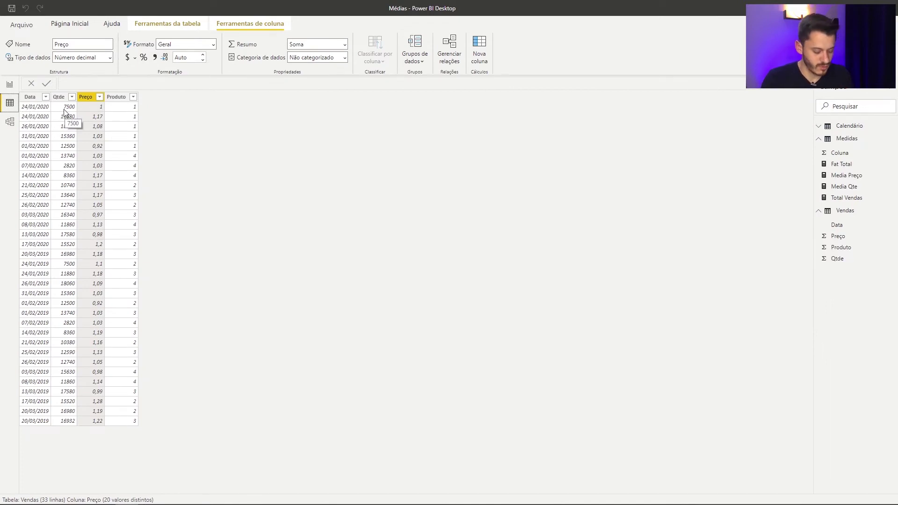
{"action": "left_click_drag", "start_coordinate": [56, 102], "coordinate": [74, 109]}
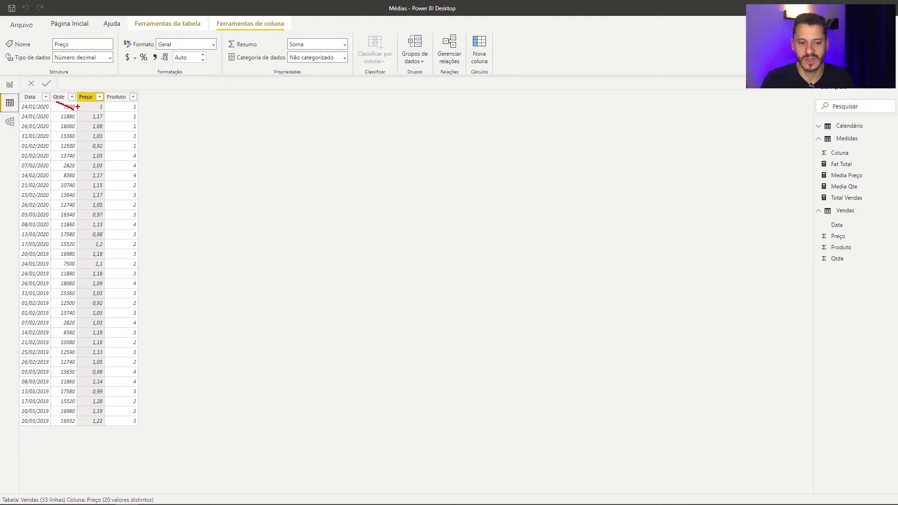
{"action": "left_click_drag", "start_coordinate": [78, 106], "coordinate": [95, 112]}
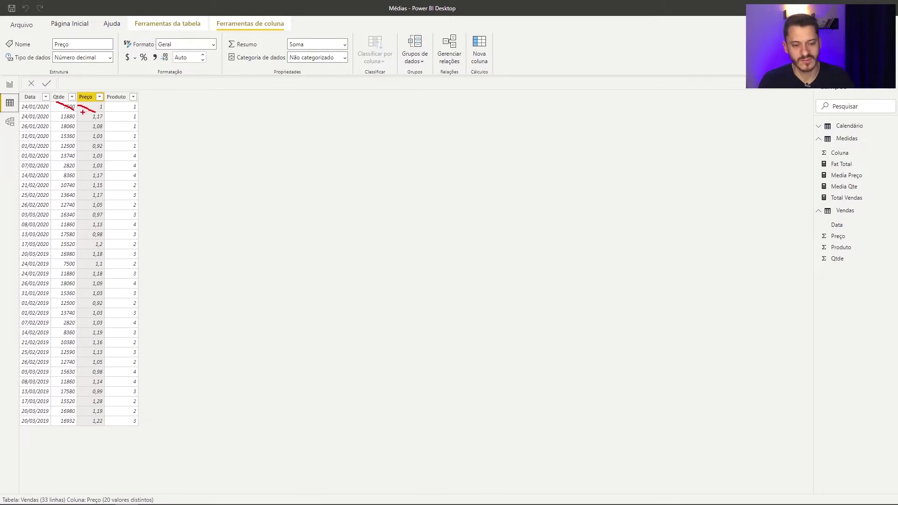
{"action": "key", "text": "Escape"}
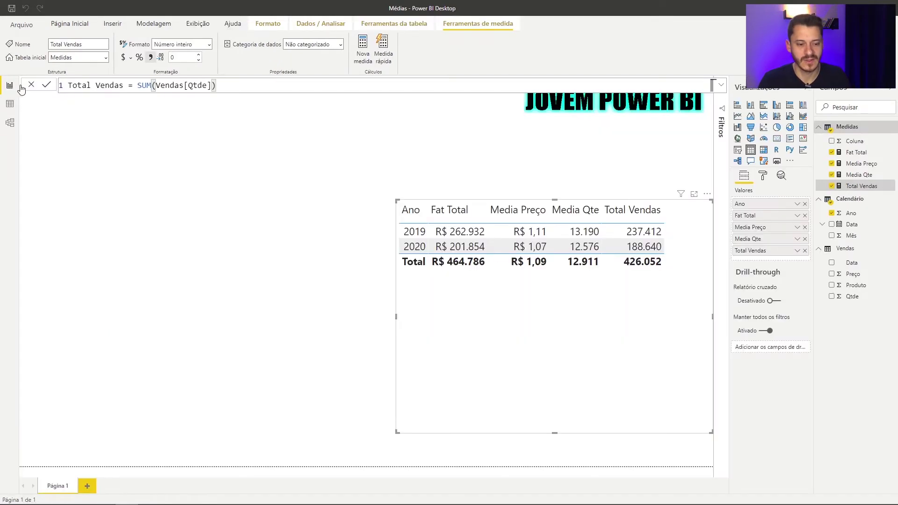
Step: Create another measure in the Medidas table and name it N Pedidos
{"action": "left_click", "coordinate": [10, 84]}
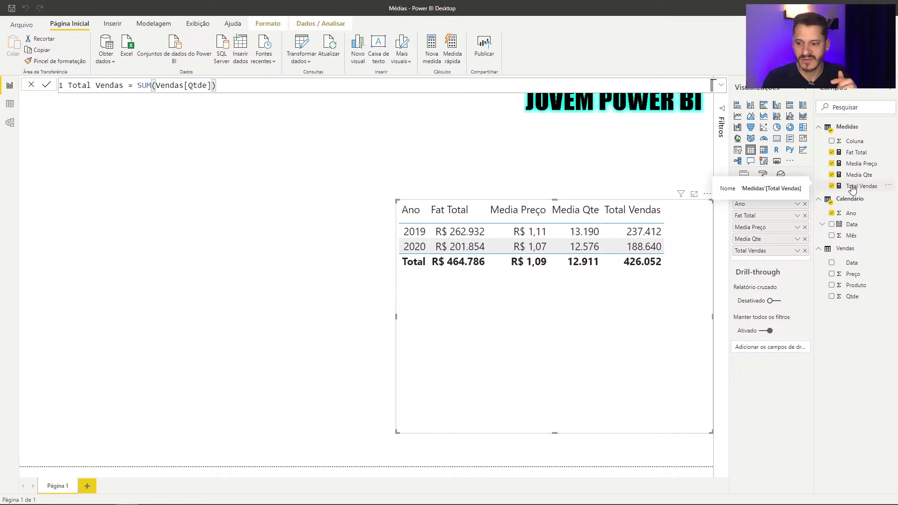
{"action": "right_click", "coordinate": [842, 129]}
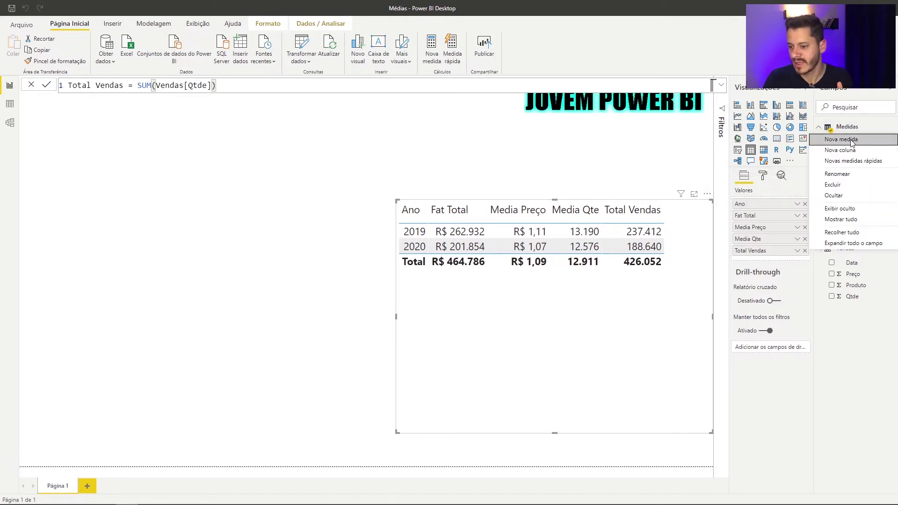
{"action": "left_click", "coordinate": [852, 142]}
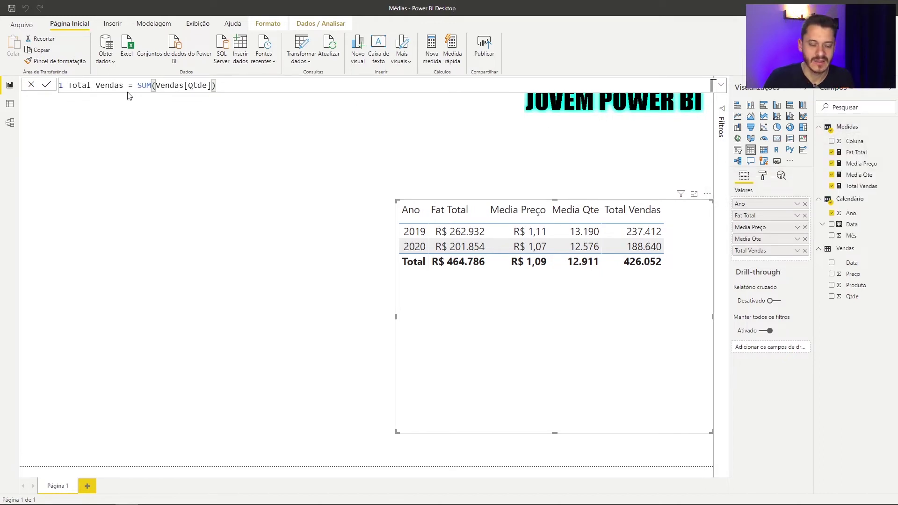
{"action": "left_click", "coordinate": [95, 85]}
{"action": "key", "text": "BackSpace"}
{"action": "key", "text": "BackSpace"}
{"action": "key", "text": "BackSpace"}
{"action": "key", "text": "BackSpace"}
{"action": "key", "text": "BackSpace"}
{"action": "key", "text": "BackSpace"}
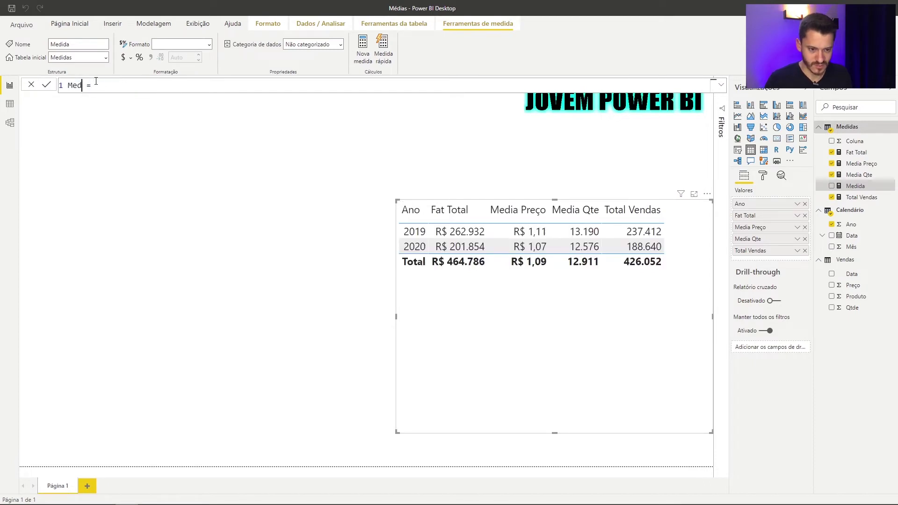
{"action": "type", "text": "N"}
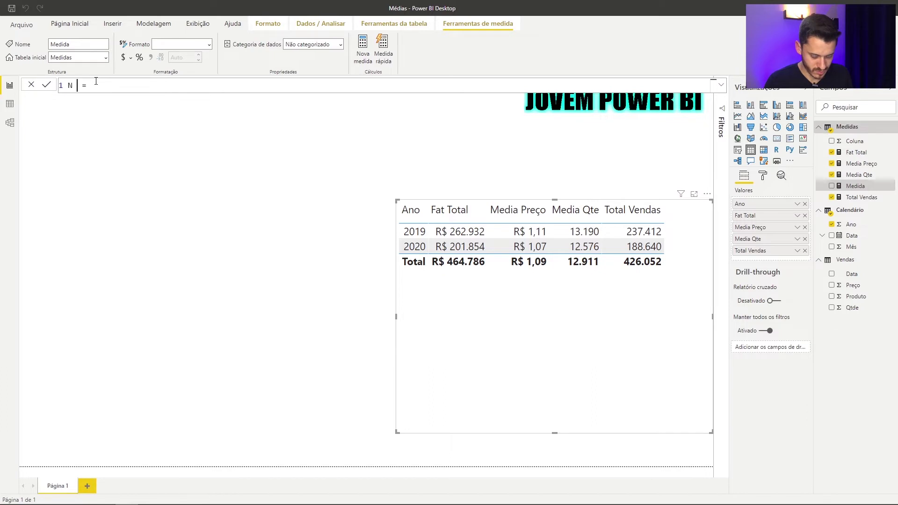
{"action": "type", "text": " Ped"}
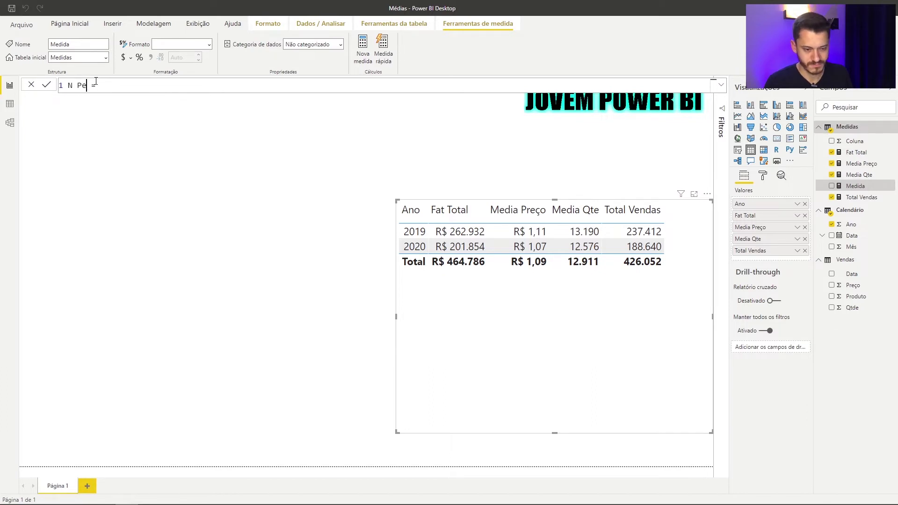
{"action": "type", "text": "idos"}
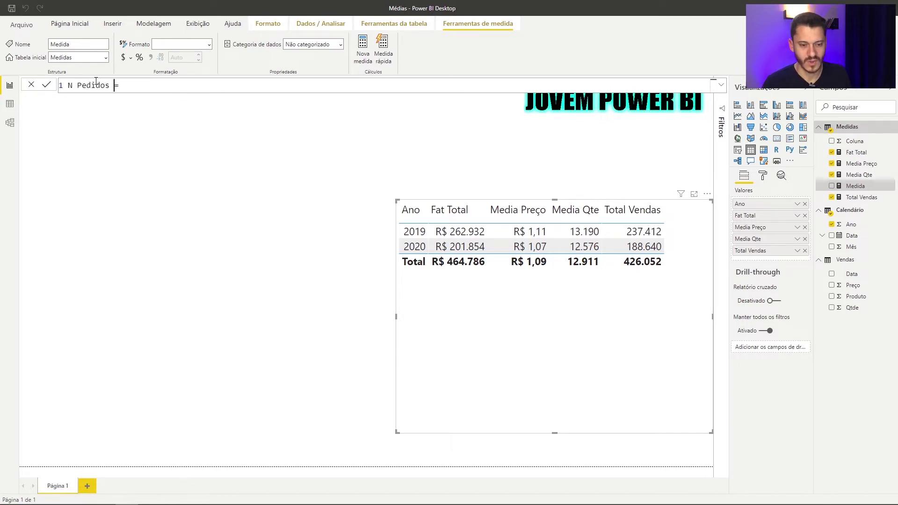
{"action": "key", "text": "End"}
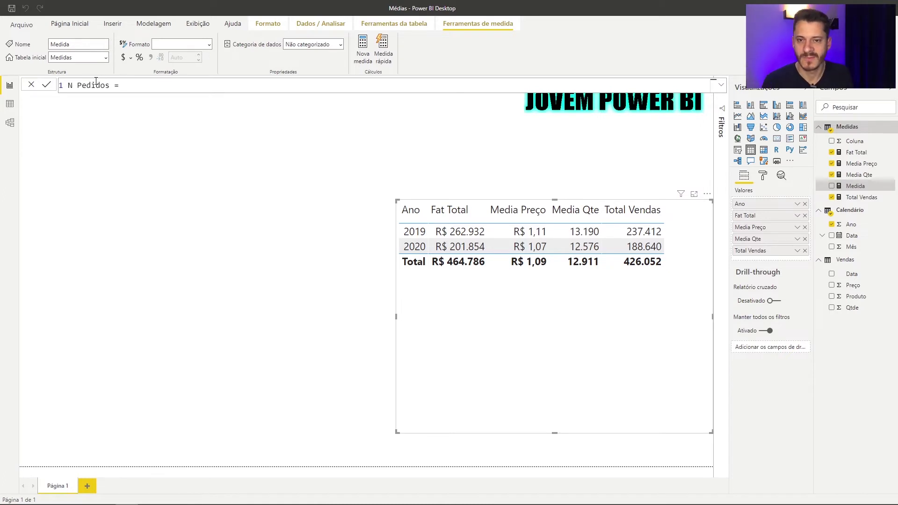
Step: Define N Pedidos as COUNTROWS(Vendas) and commit the formula
{"action": "type", "text": "cou"}
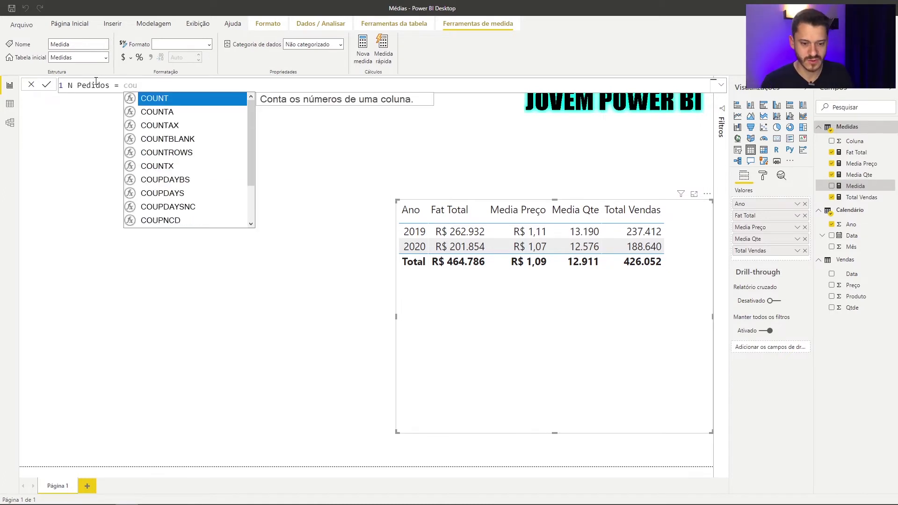
{"action": "key", "text": "Down"}
{"action": "key", "text": "Down"}
{"action": "key", "text": "Down"}
{"action": "key", "text": "Down"}
{"action": "key", "text": "Tab"}
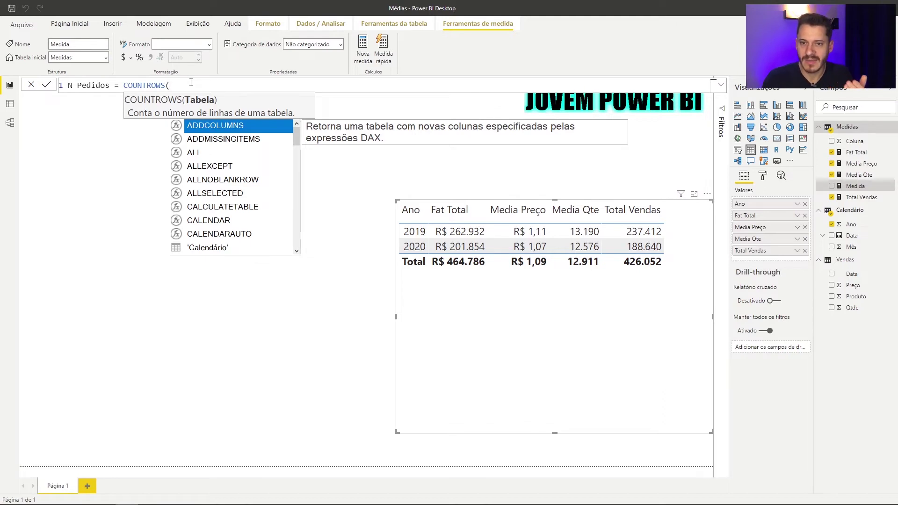
{"action": "type", "text": "Vendas"}
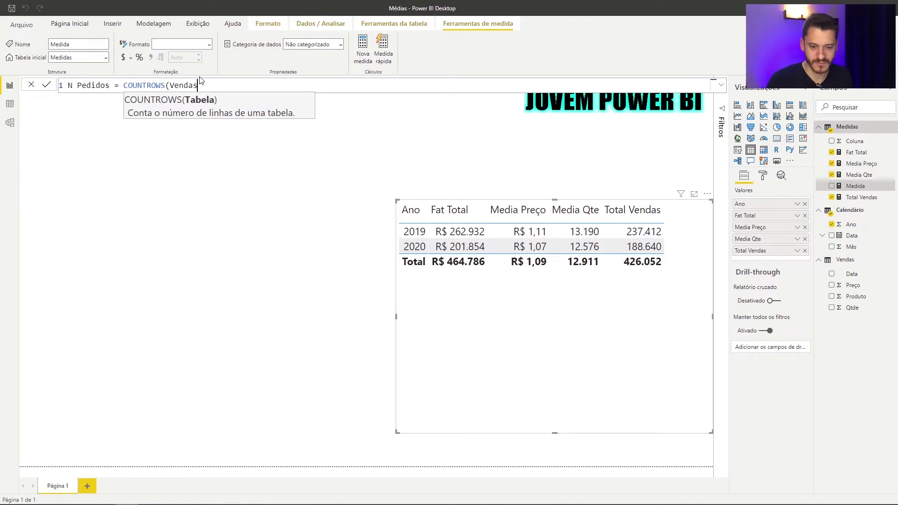
{"action": "type", "text": ")"}
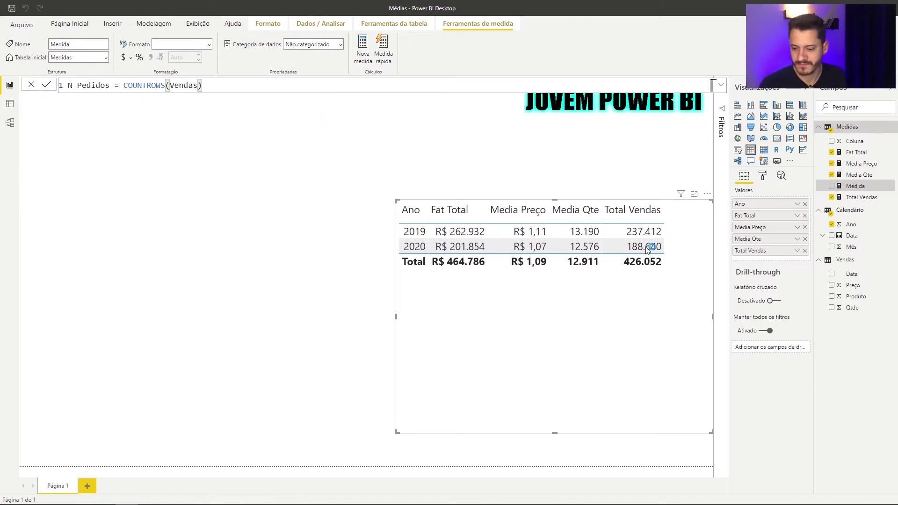
{"action": "key", "text": "Return"}
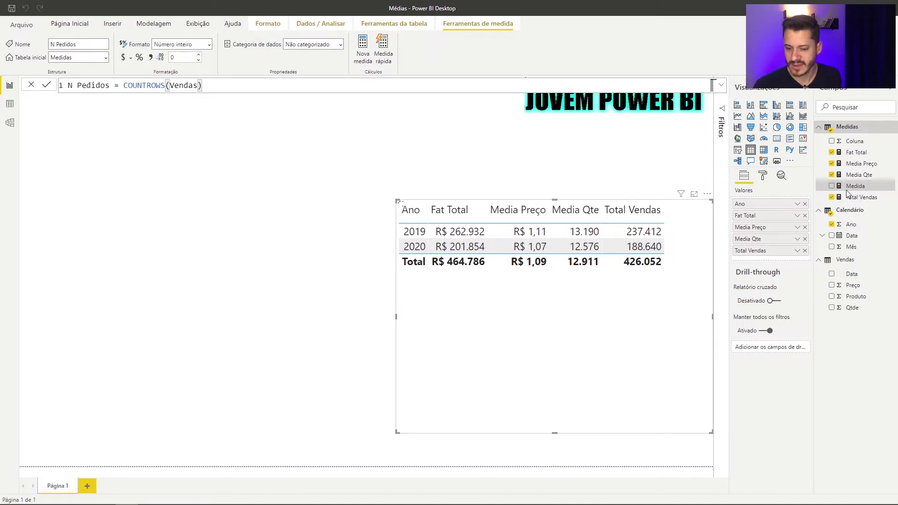
Step: Add N Pedidos to the table visual and widen the visual to fit the extra column
{"action": "left_click_drag", "start_coordinate": [855, 187], "coordinate": [685, 282]}
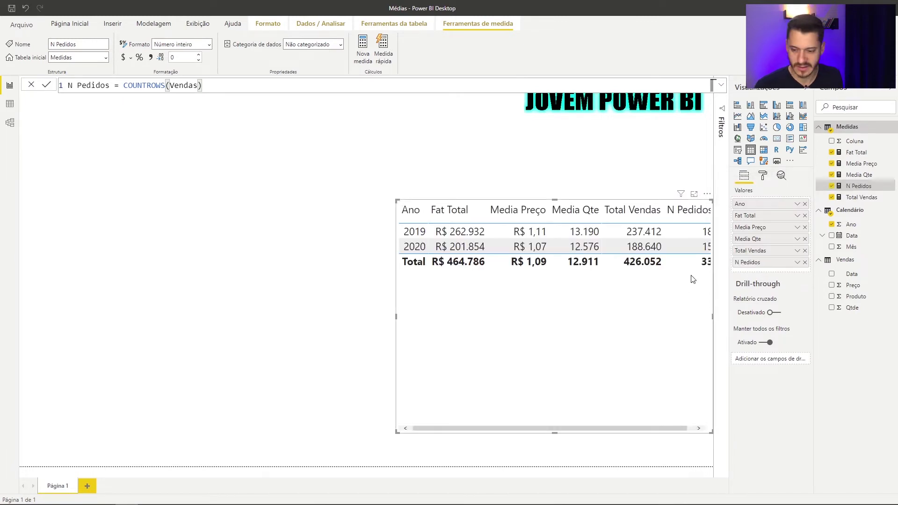
{"action": "left_click_drag", "start_coordinate": [394, 431], "coordinate": [346, 434]}
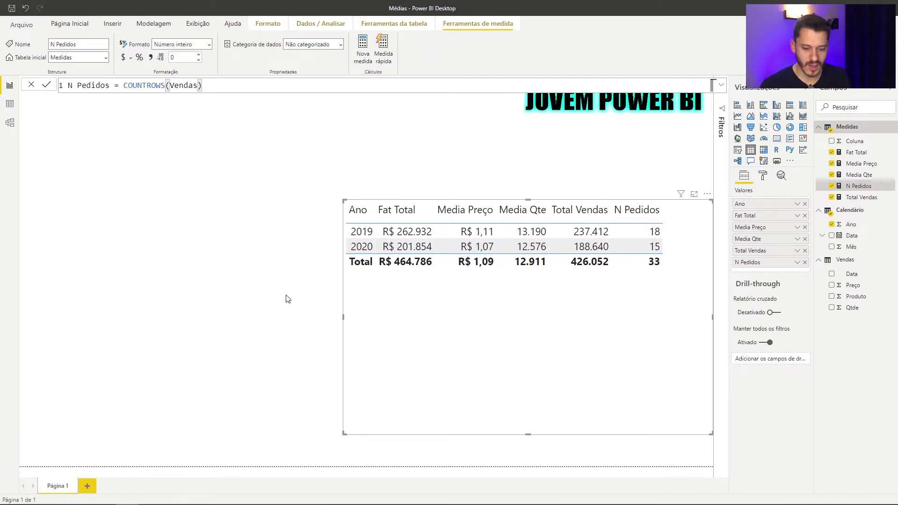
Step: Switch to the Windows Calculator and divide the 2019 Total Vendas, 237412, by its 18 orders to check Media Qte
{"action": "left_click", "coordinate": [13, 497]}
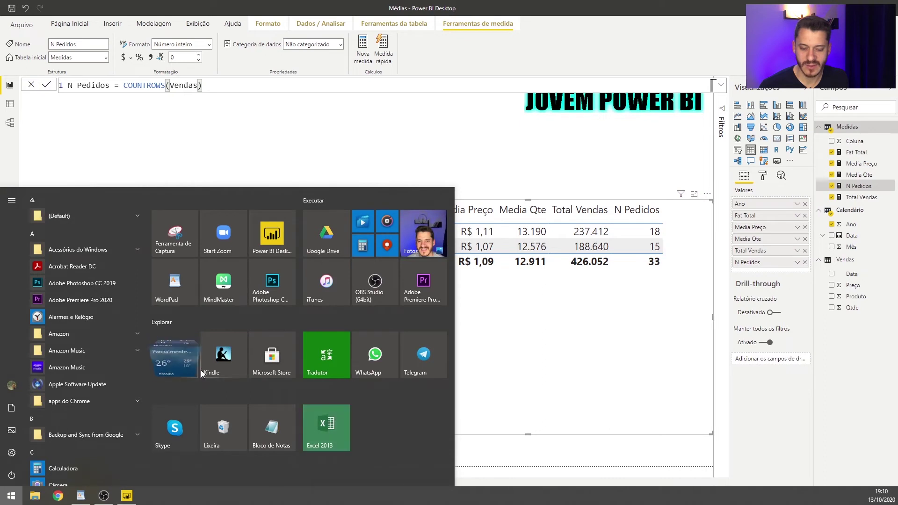
{"action": "left_click", "coordinate": [362, 254]}
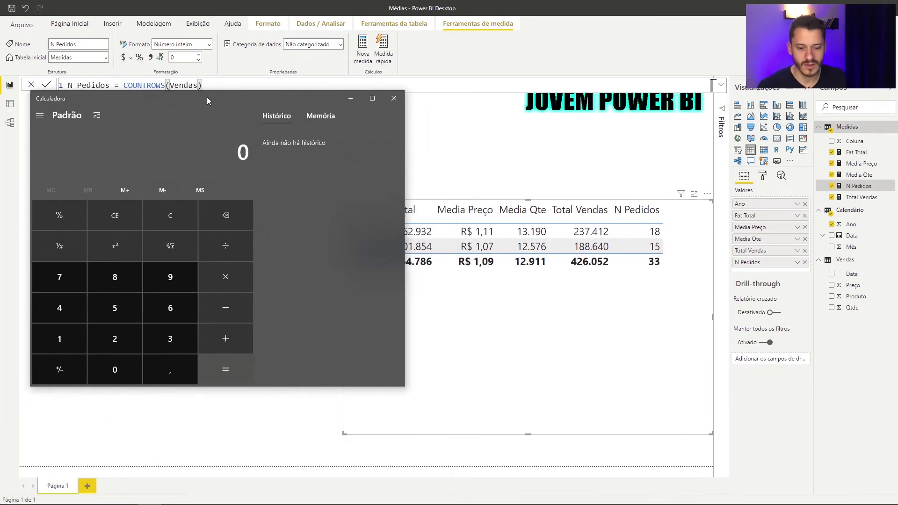
{"action": "left_click_drag", "start_coordinate": [207, 97], "coordinate": [201, 108]}
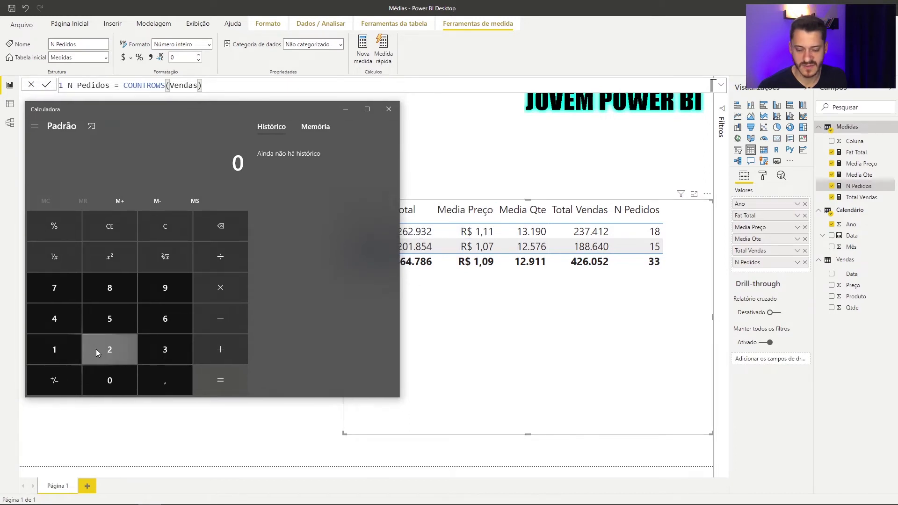
{"action": "type", "text": "237"}
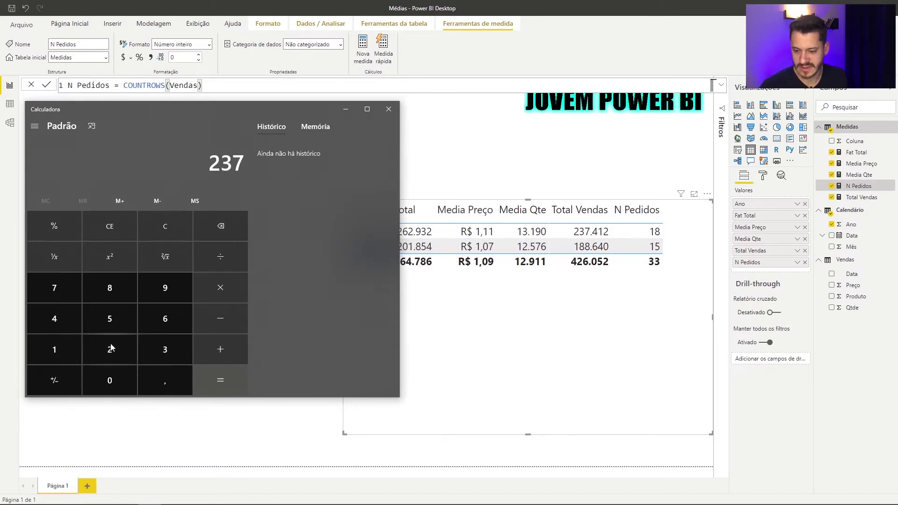
{"action": "type", "text": ".412"}
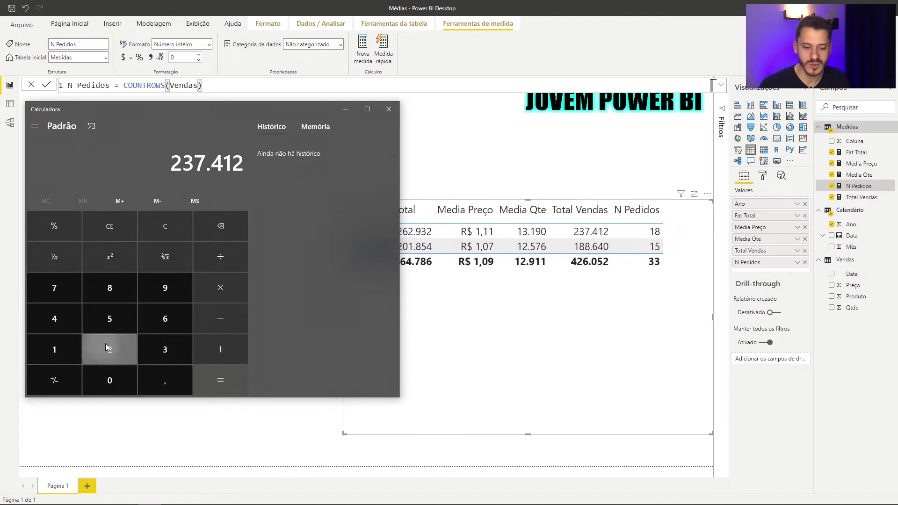
{"action": "type", "text": "/18"}
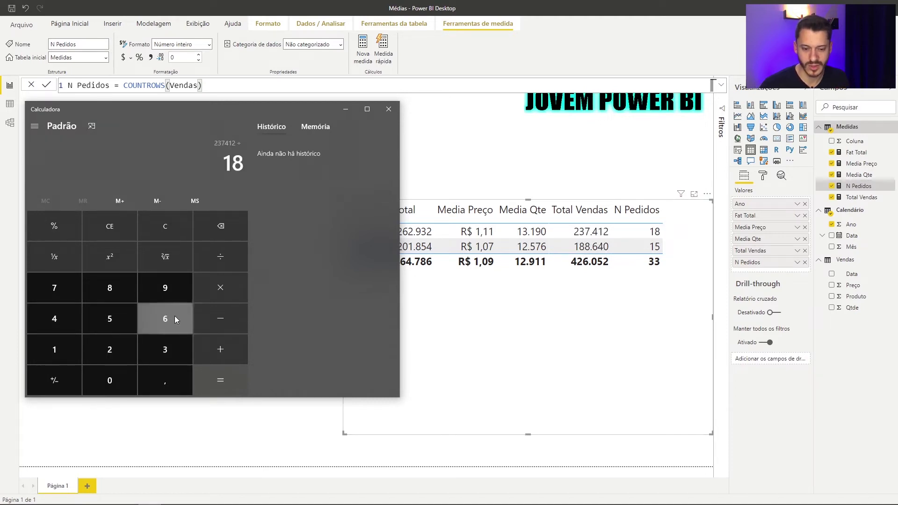
{"action": "left_click", "coordinate": [212, 378]}
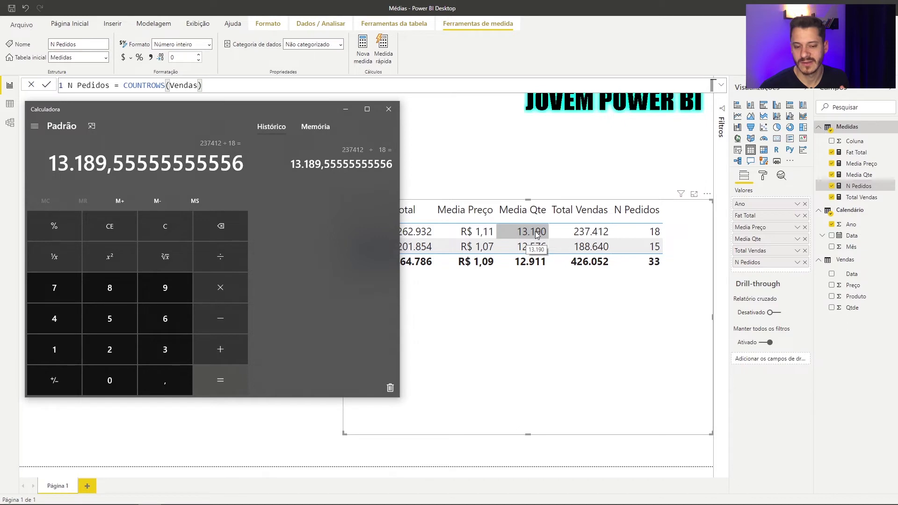
Step: Clear the calculator, divide the 2020 Total Vendas, 188640, by its 15 orders, and close the calculator
{"action": "left_click", "coordinate": [160, 230]}
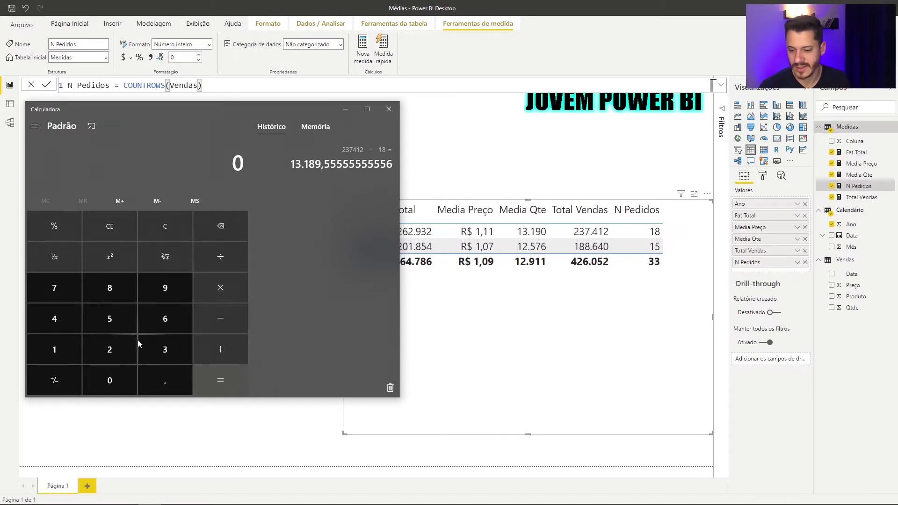
{"action": "left_click", "coordinate": [71, 347]}
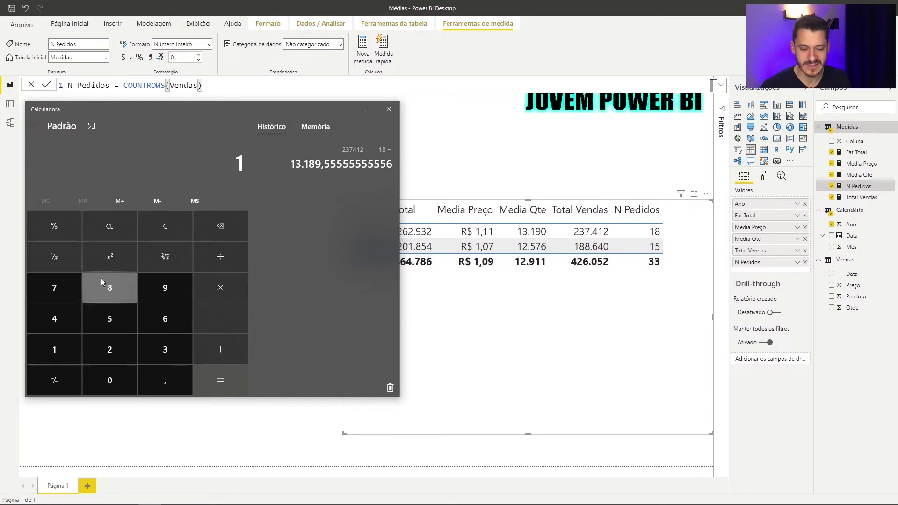
{"action": "left_click", "coordinate": [159, 235]}
{"action": "type", "text": "188"}
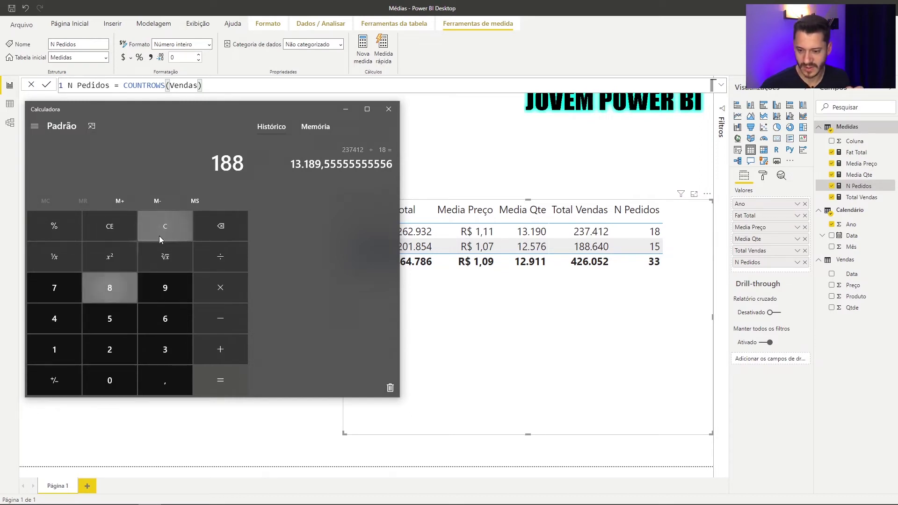
{"action": "type", "text": "640"}
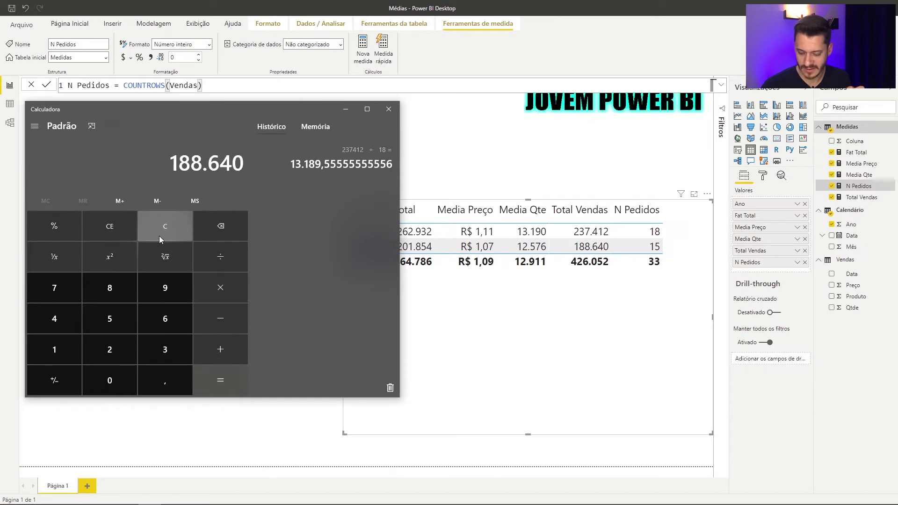
{"action": "type", "text": "/15"}
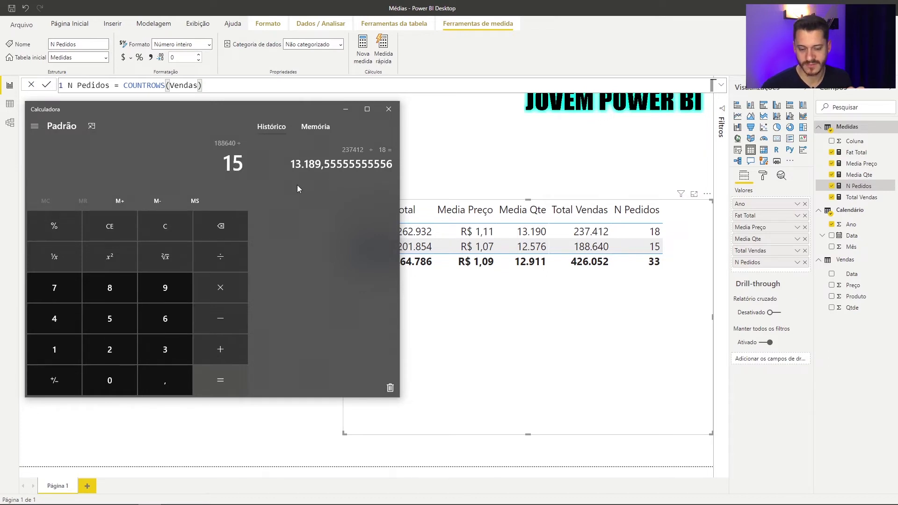
{"action": "key", "text": "Return"}
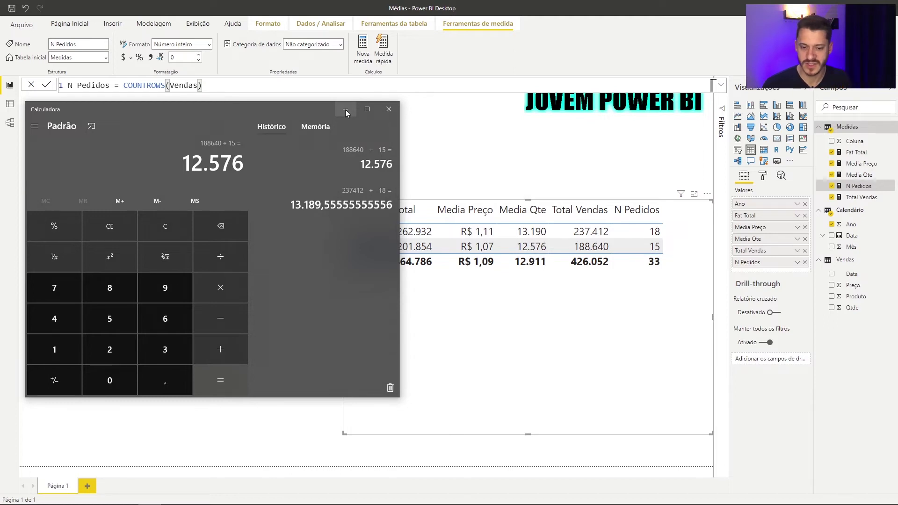
{"action": "left_click", "coordinate": [388, 110]}
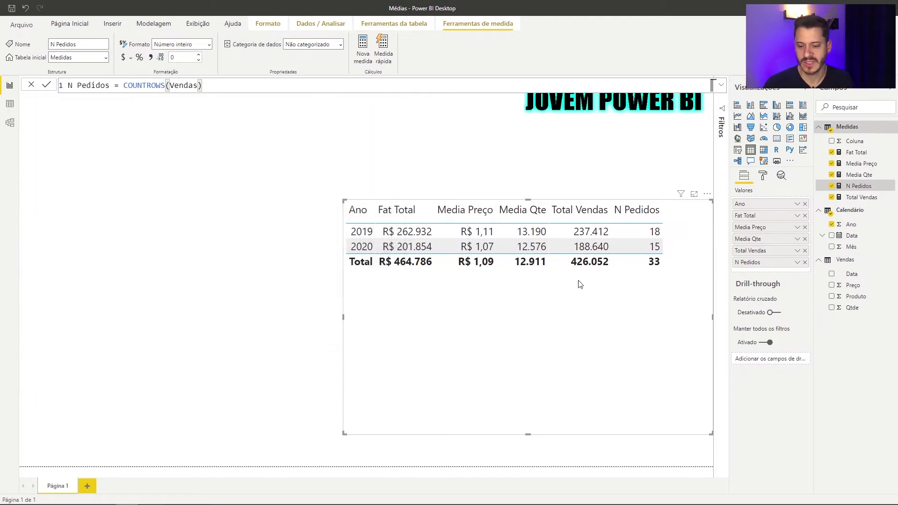
Step: Remove N Pedidos and Total Vendas from the table visual
{"action": "left_click", "coordinate": [804, 262]}
{"action": "left_click", "coordinate": [805, 250]}
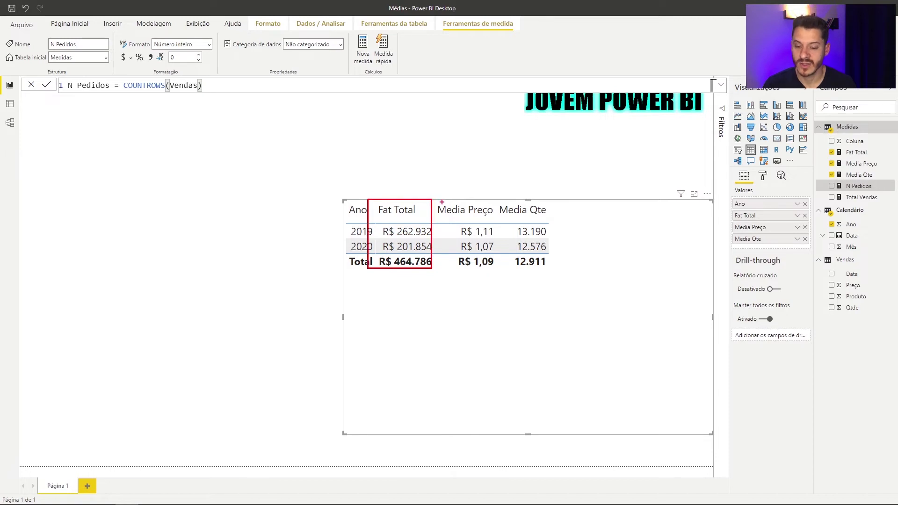
Step: Review the Fat Total and Media Preço columns against the rows of the Vendas data table and return to the report
{"action": "left_click_drag", "start_coordinate": [436, 201], "coordinate": [461, 213]}
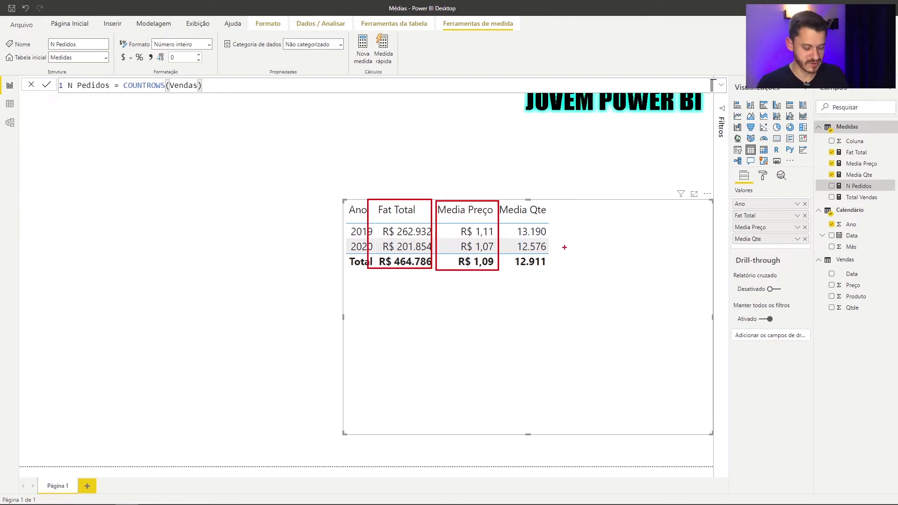
{"action": "key", "text": "Escape"}
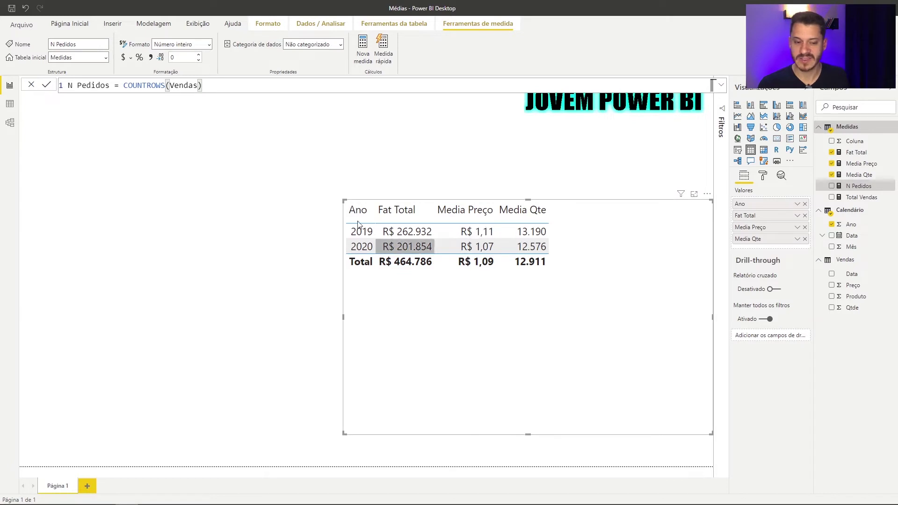
{"action": "left_click", "coordinate": [10, 105]}
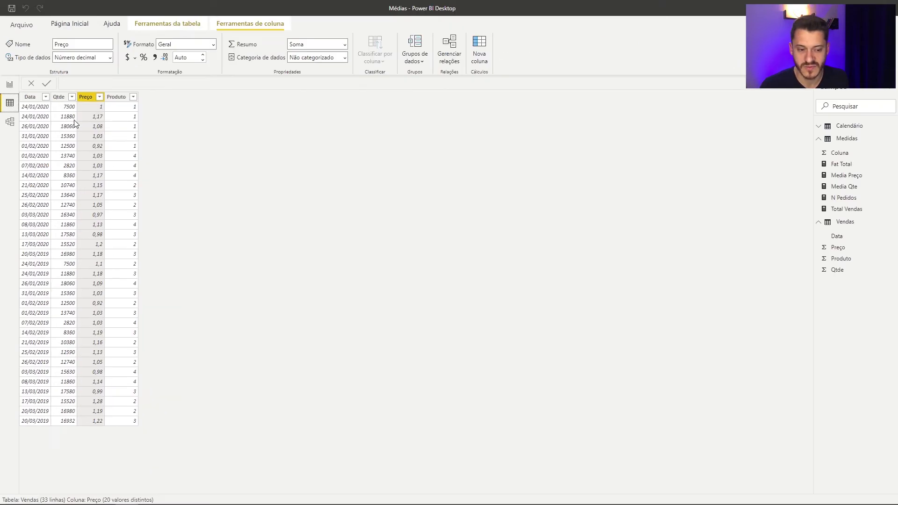
{"action": "left_click", "coordinate": [9, 85]}
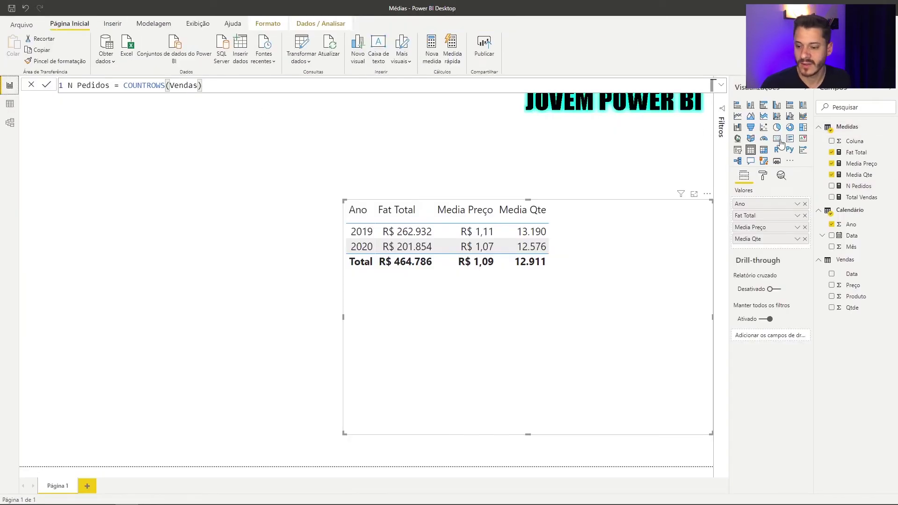
Step: Create a new measure in the Medidas table and name it Fat Medio Vendas
{"action": "right_click", "coordinate": [850, 130]}
{"action": "left_click", "coordinate": [848, 139]}
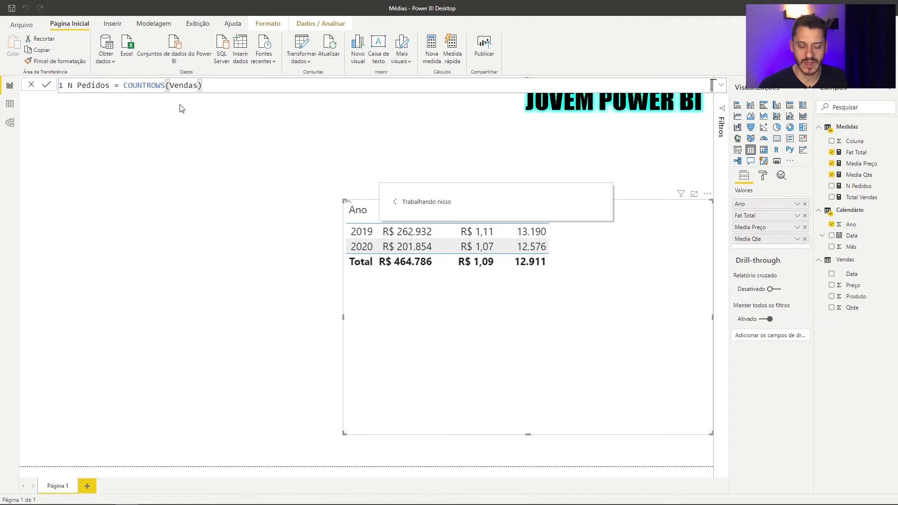
{"action": "left_click", "coordinate": [103, 86]}
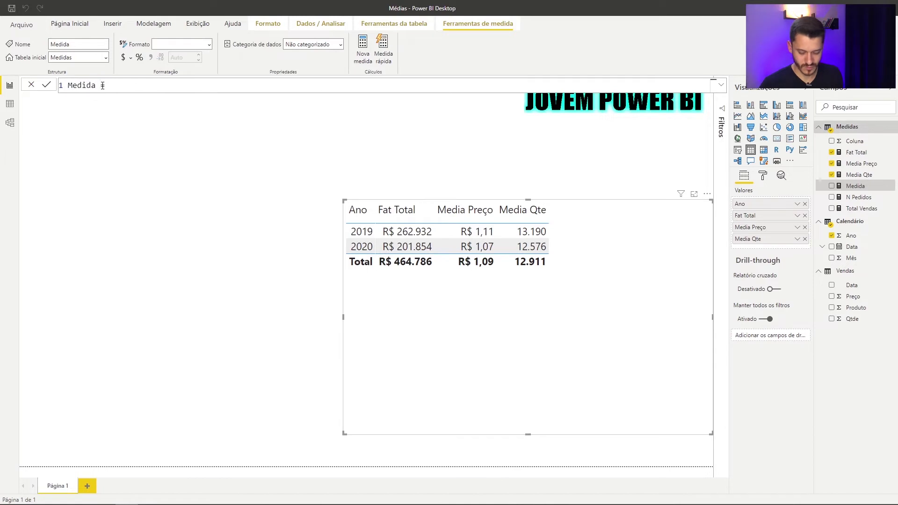
{"action": "key", "text": "BackSpace"}
{"action": "key", "text": "BackSpace"}
{"action": "key", "text": "BackSpace"}
{"action": "key", "text": "BackSpace"}
{"action": "key", "text": "BackSpace"}
{"action": "key", "text": "BackSpace"}
{"action": "key", "text": "BackSpace"}
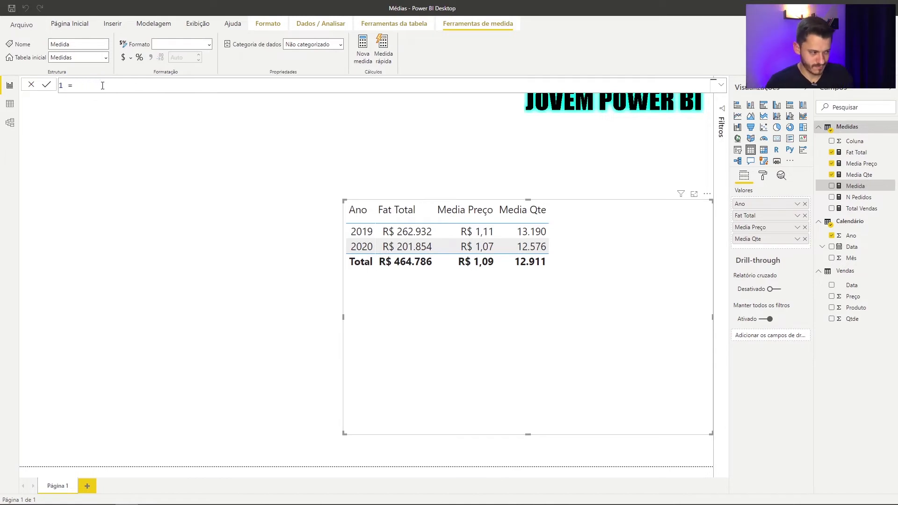
{"action": "type", "text": "Med"}
{"action": "key", "text": "BackSpace"}
{"action": "key", "text": "BackSpace"}
{"action": "key", "text": "BackSpace"}
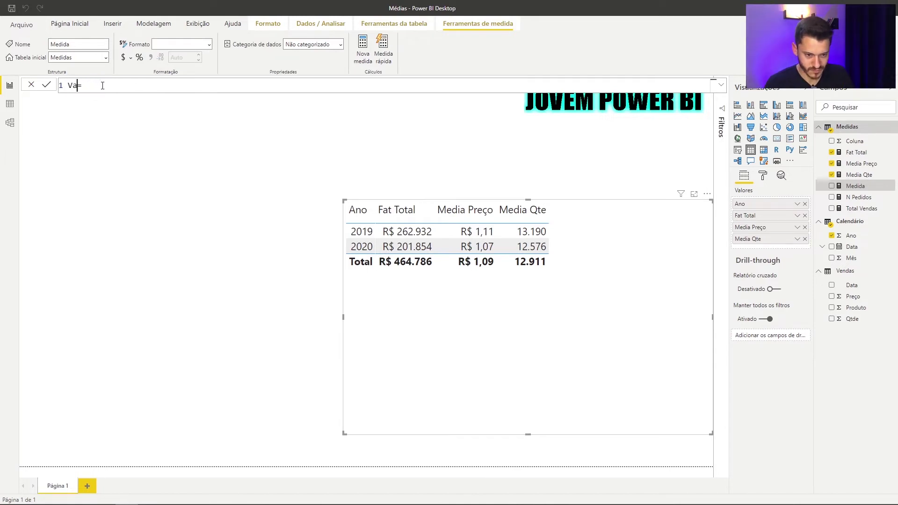
{"action": "type", "text": "Fat "}
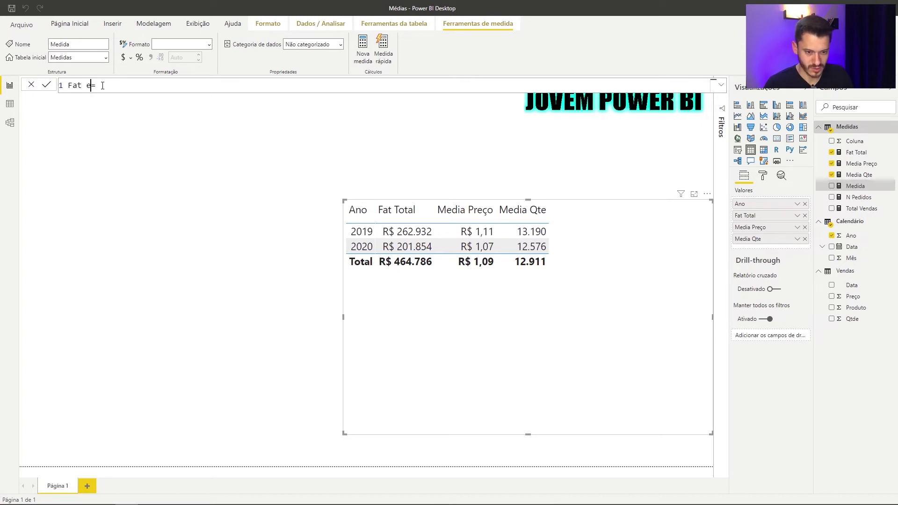
{"action": "type", "text": "Medio "}
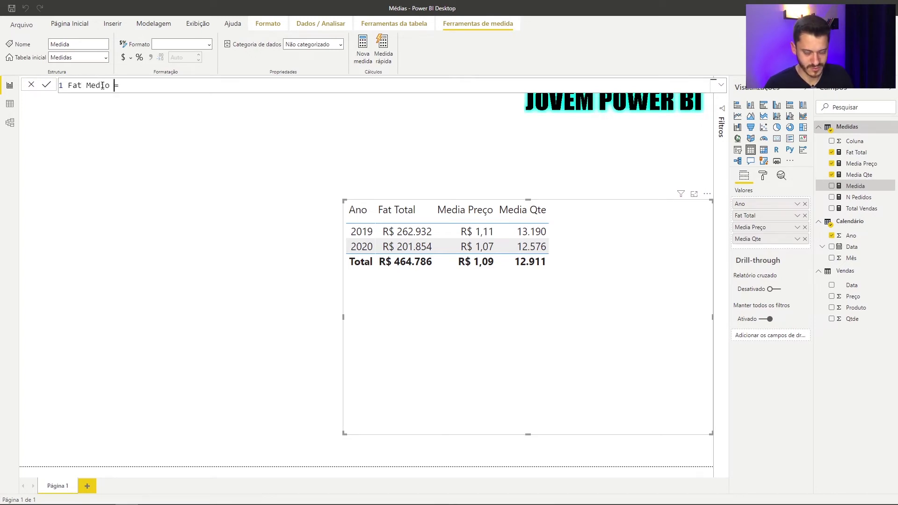
{"action": "type", "text": "Vendas"}
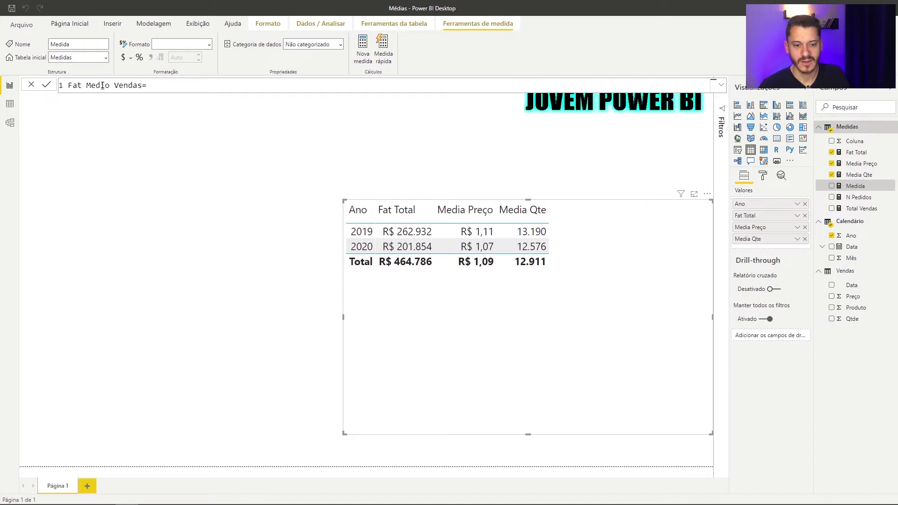
{"action": "key", "text": "Right"}
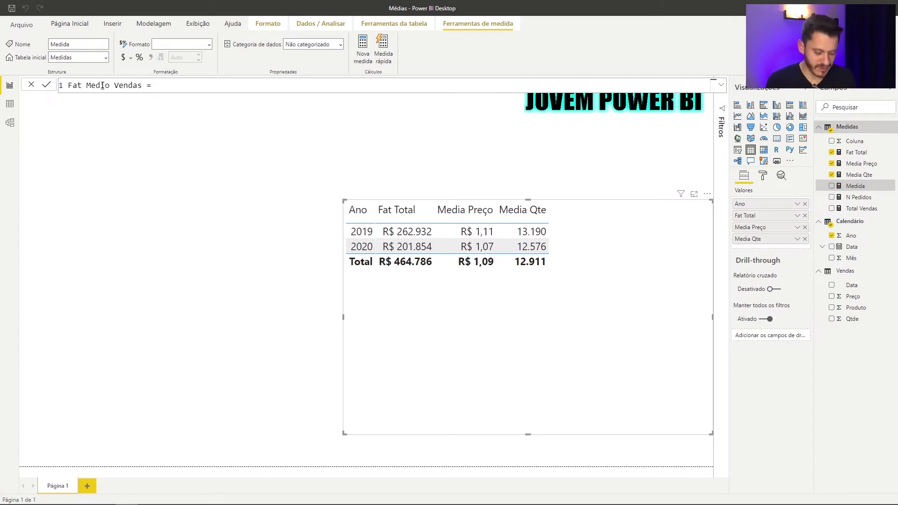
Step: Begin the Fat Medio Vendas formula with AVERAGEX, using Vendas as its table argument
{"action": "type", "text": "a"}
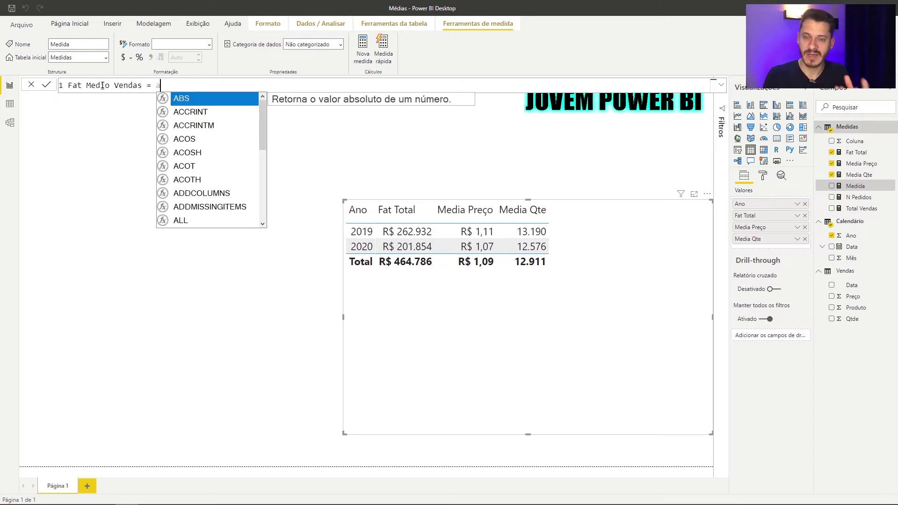
{"action": "type", "text": "ver"}
{"action": "key", "text": "Down"}
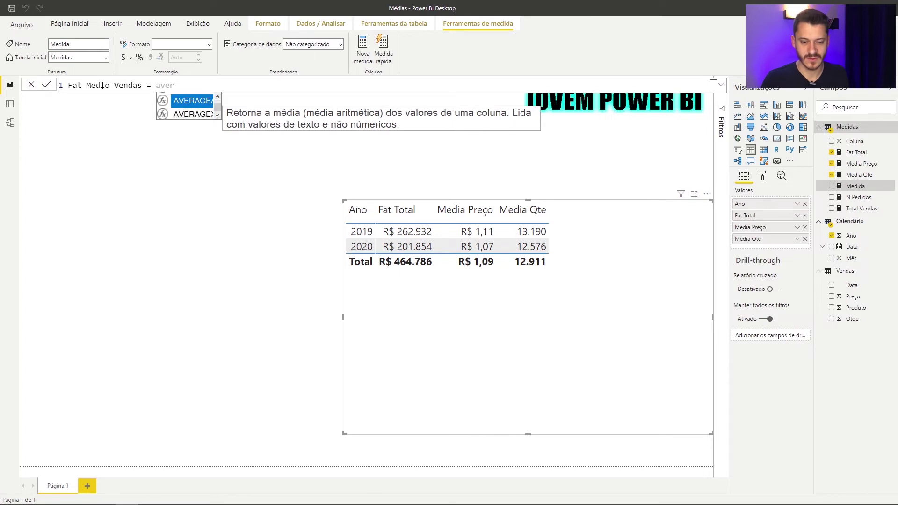
{"action": "key", "text": "Down"}
{"action": "key", "text": "Tab"}
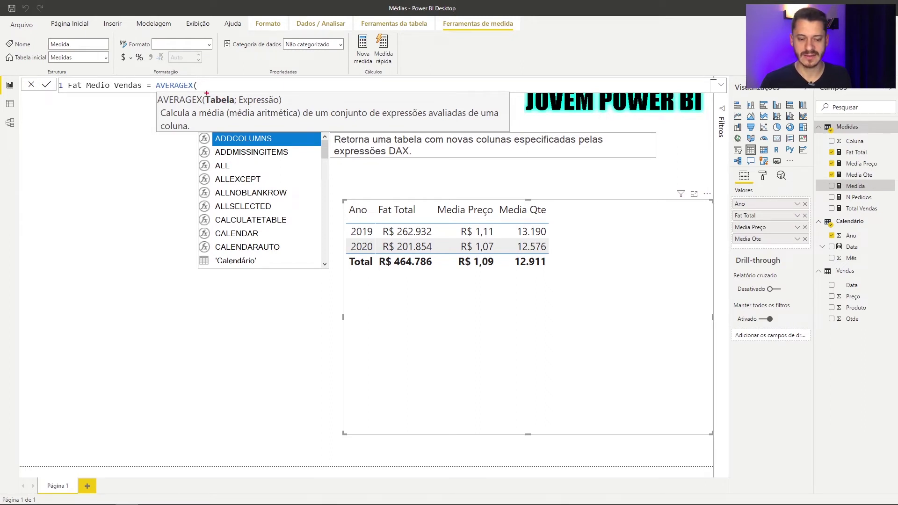
{"action": "left_click_drag", "start_coordinate": [202, 94], "coordinate": [236, 106]}
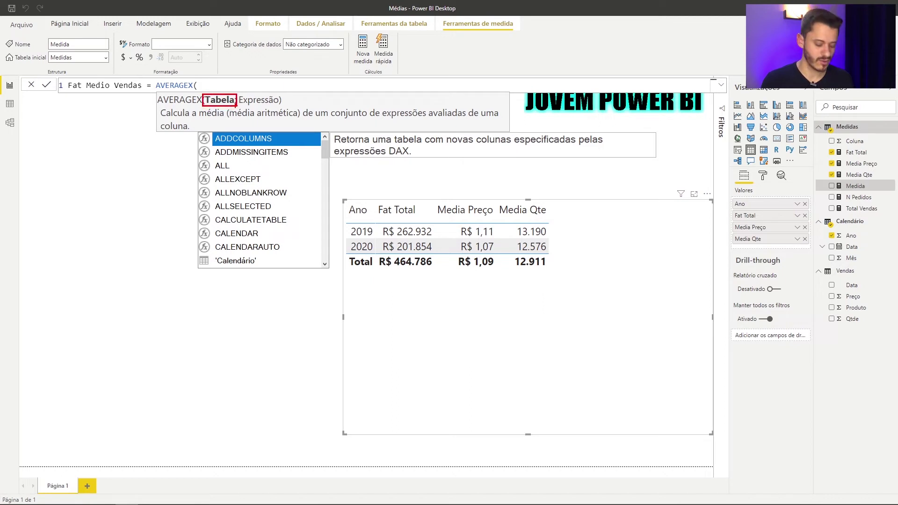
{"action": "key", "text": "Escape"}
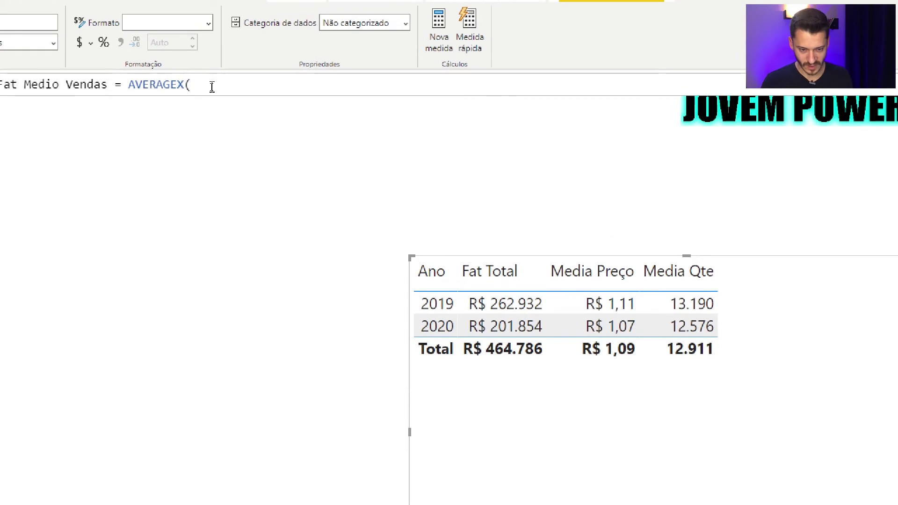
{"action": "type", "text": "venda"}
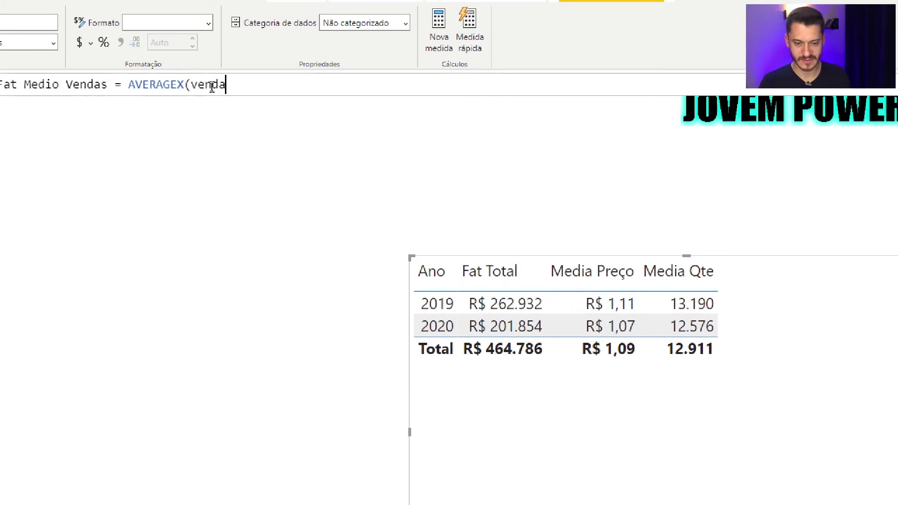
{"action": "key", "text": "Tab"}
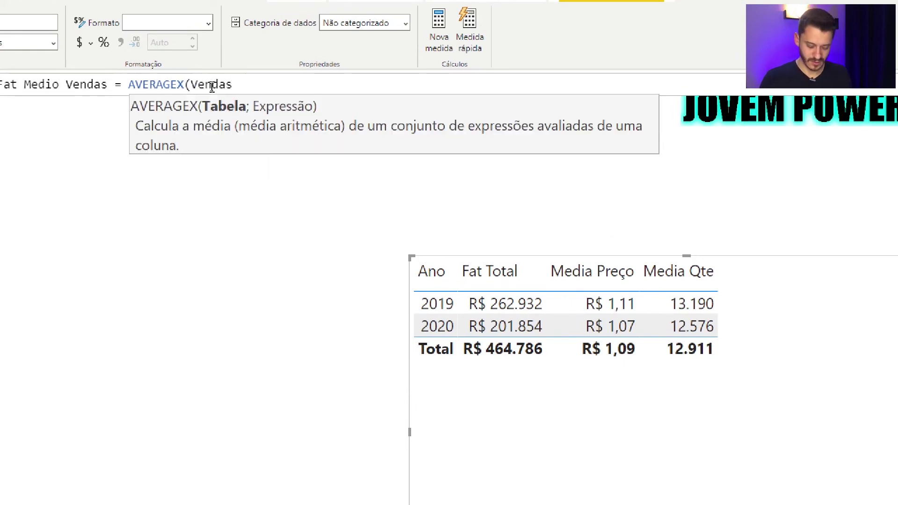
Step: Enter Vendas[Preço] as the start of the AVERAGEX expression, followed by the multiplication operator
{"action": "type", "text": ";"}
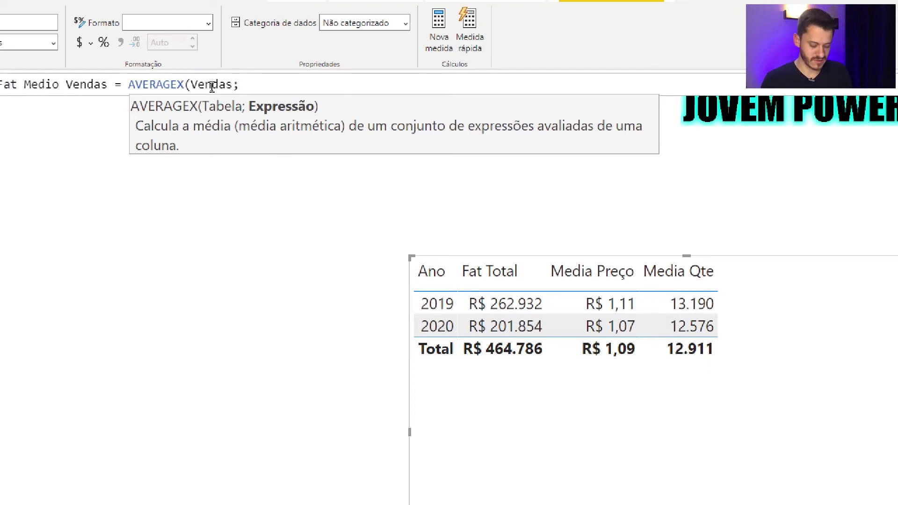
{"action": "type", "text": "p"}
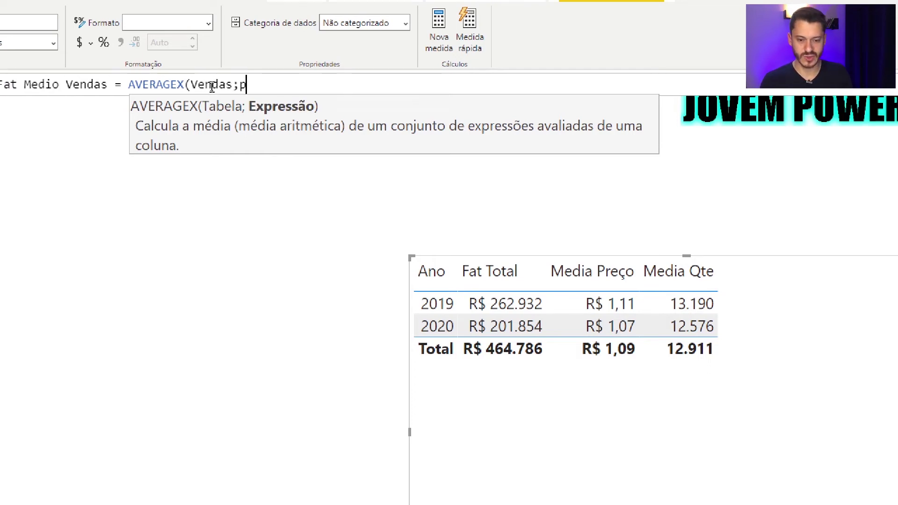
{"action": "type", "text": "re"}
{"action": "key", "text": "Down"}
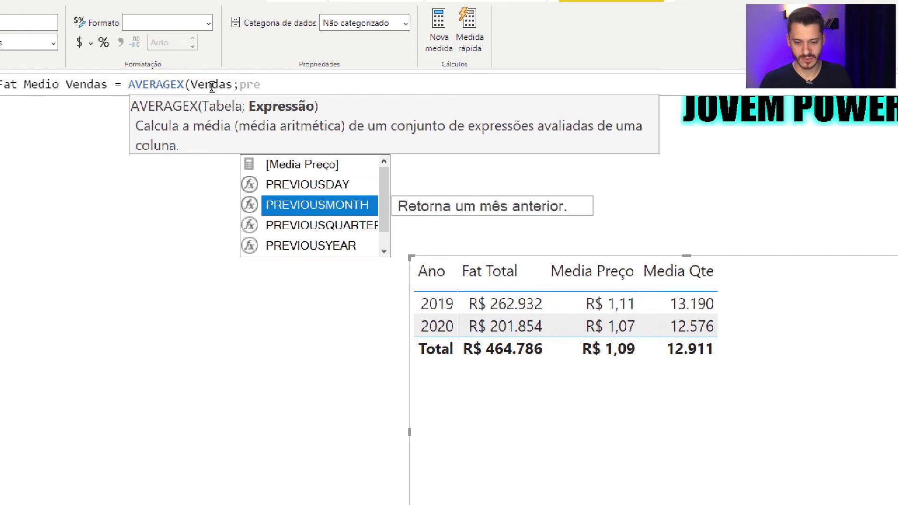
{"action": "key", "text": "Down"}
{"action": "key", "text": "Down"}
{"action": "key", "text": "Down"}
{"action": "key", "text": "Tab"}
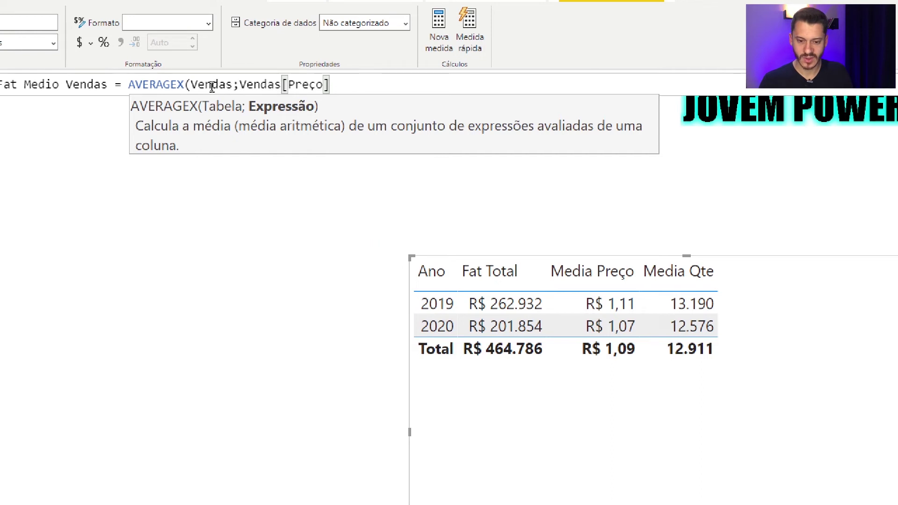
{"action": "type", "text": "*"}
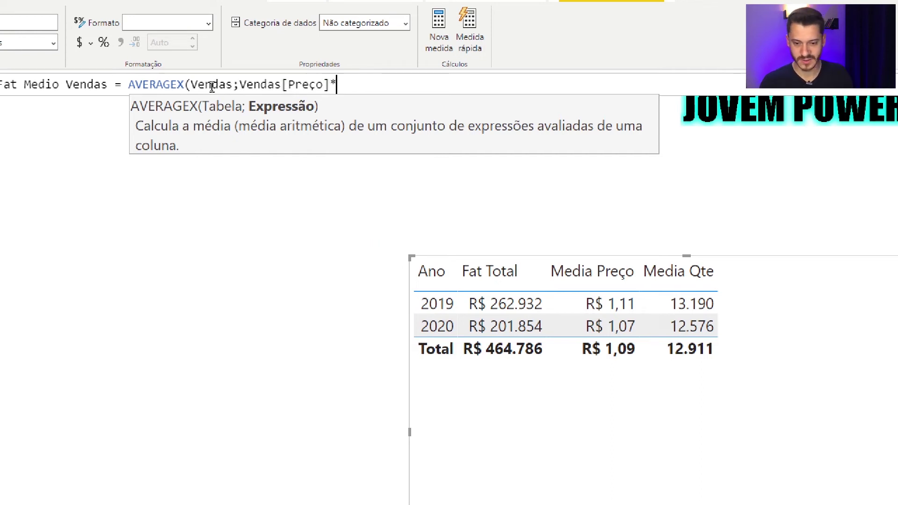
{"action": "type", "text": "qte"}
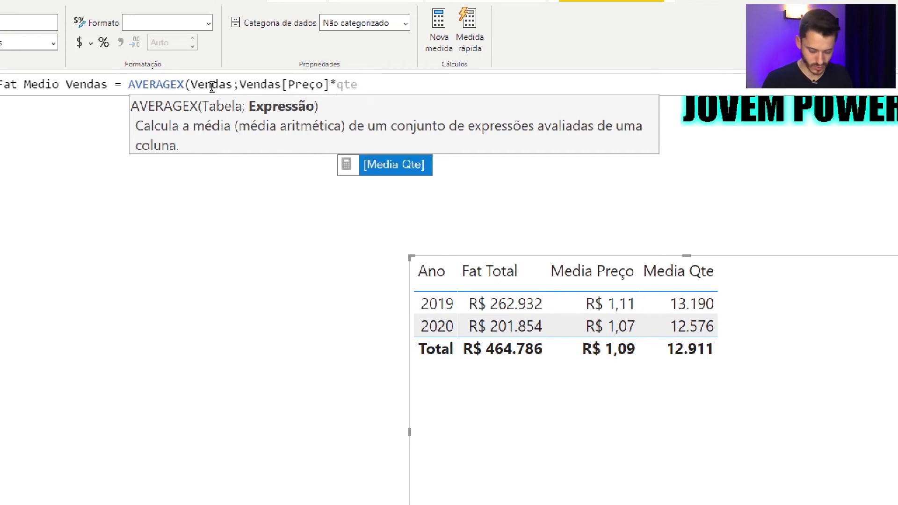
{"action": "key", "text": "Tab"}
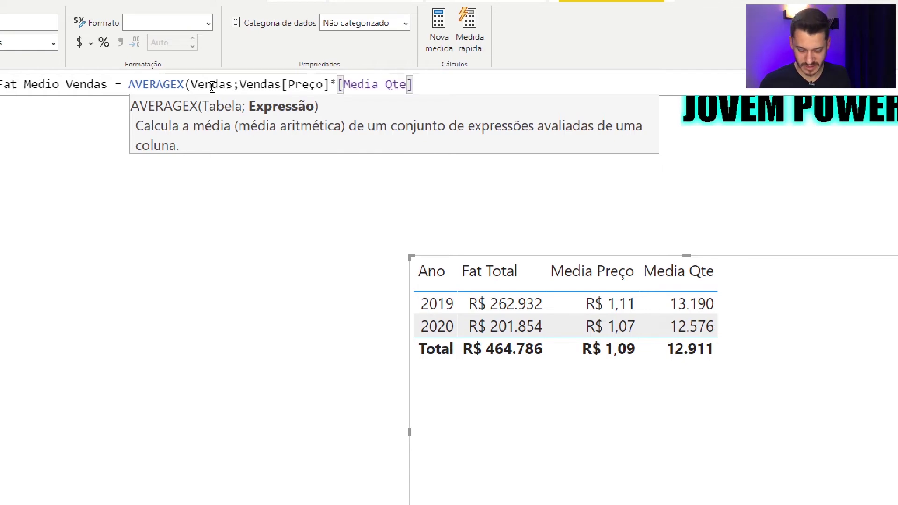
{"action": "key", "text": "BackSpace"}
{"action": "key", "text": "BackSpace"}
{"action": "key", "text": "BackSpace"}
{"action": "key", "text": "BackSpace"}
{"action": "key", "text": "BackSpace"}
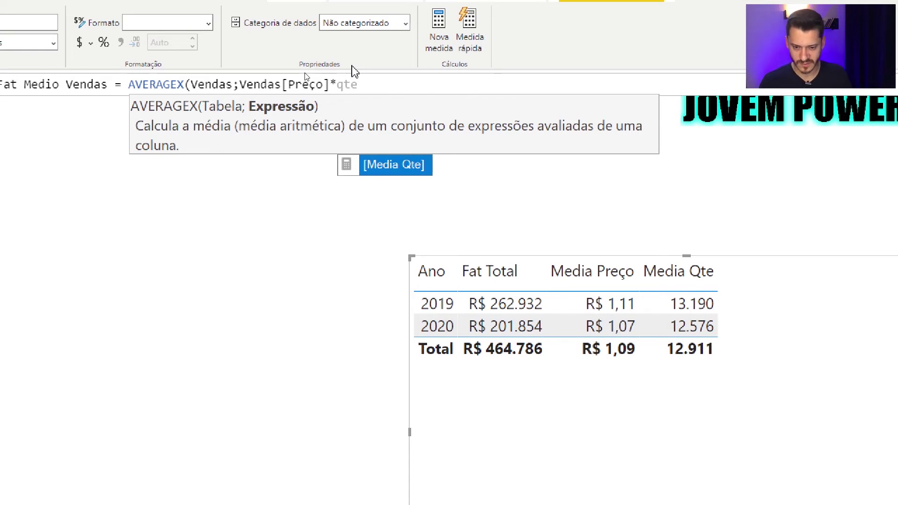
{"action": "key", "text": "BackSpace"}
{"action": "key", "text": "BackSpace"}
{"action": "key", "text": "BackSpace"}
Step: Complete the AVERAGEX expression with Vendas[Qtde] as the second factor and commit the measure
{"action": "type", "text": "vend"}
{"action": "key", "text": "Down"}
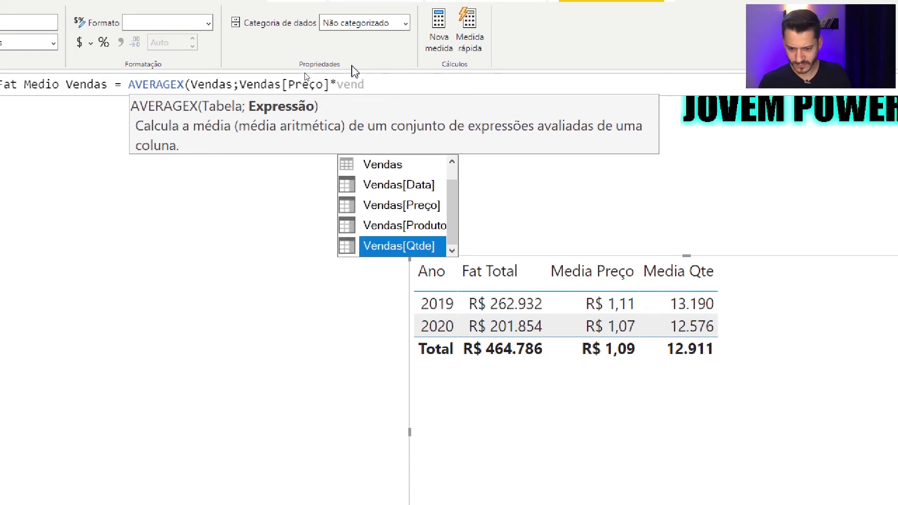
{"action": "key", "text": "Tab"}
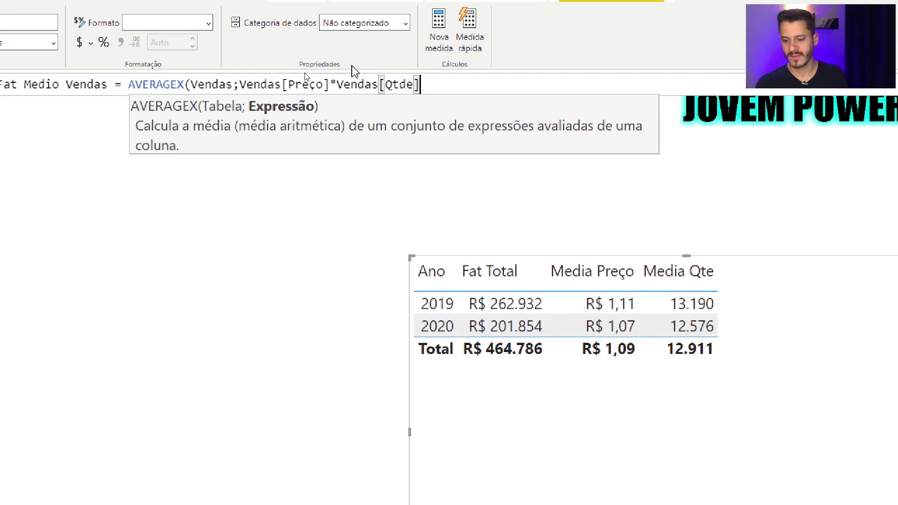
{"action": "type", "text": ")"}
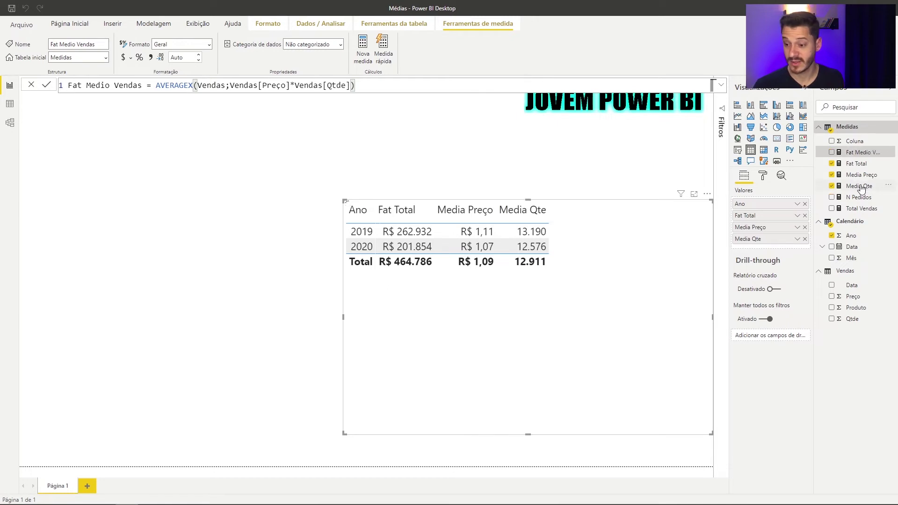
Step: Add Fat Medio Vendas to the table visual and format the measure as R$ currency with 0 decimal places
{"action": "left_click_drag", "start_coordinate": [859, 155], "coordinate": [608, 236]}
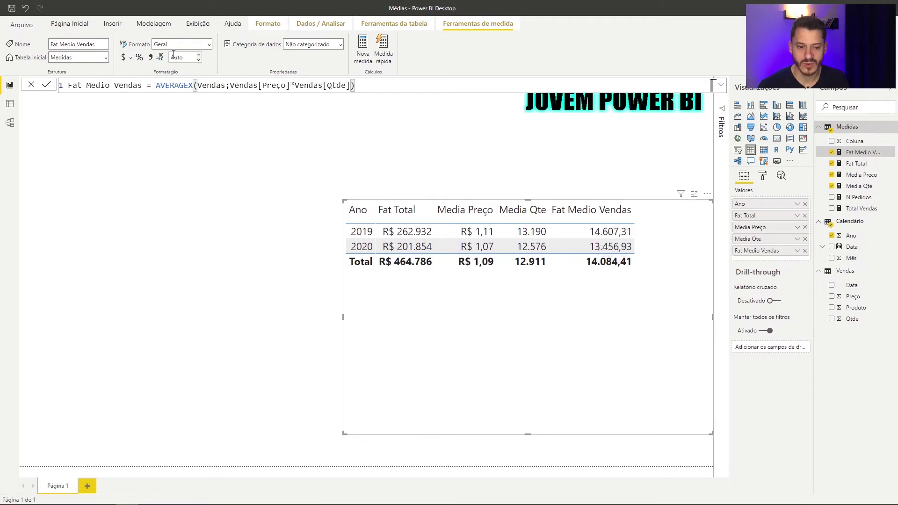
{"action": "left_click", "coordinate": [185, 58]}
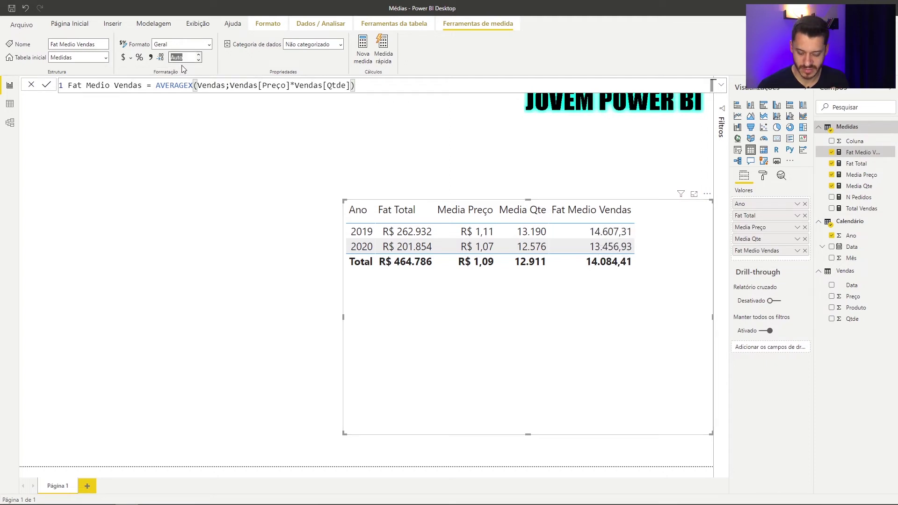
{"action": "type", "text": "0"}
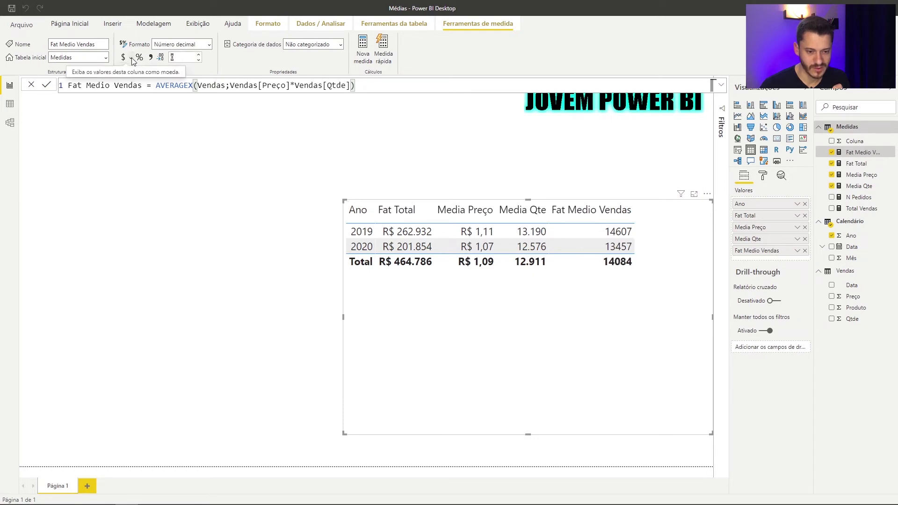
{"action": "left_click", "coordinate": [131, 58]}
{"action": "left_click", "coordinate": [138, 89]}
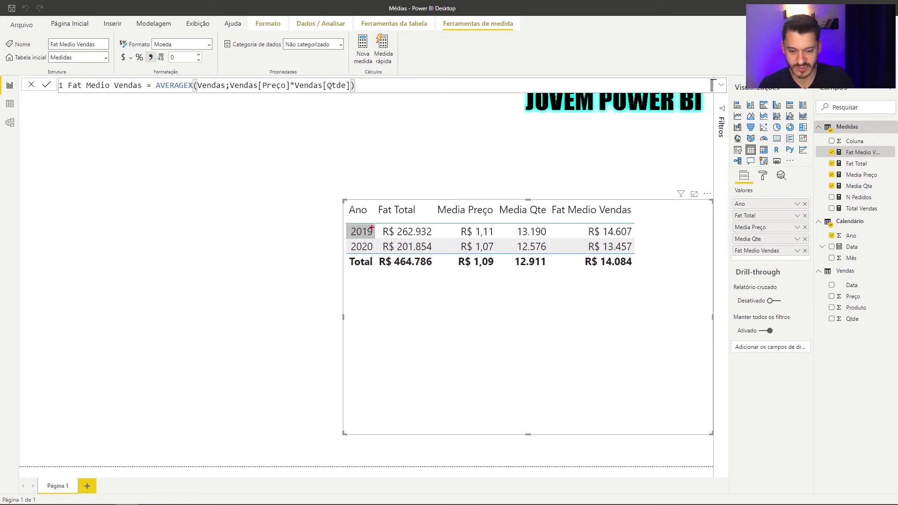
{"action": "left_click_drag", "start_coordinate": [348, 203], "coordinate": [375, 267]}
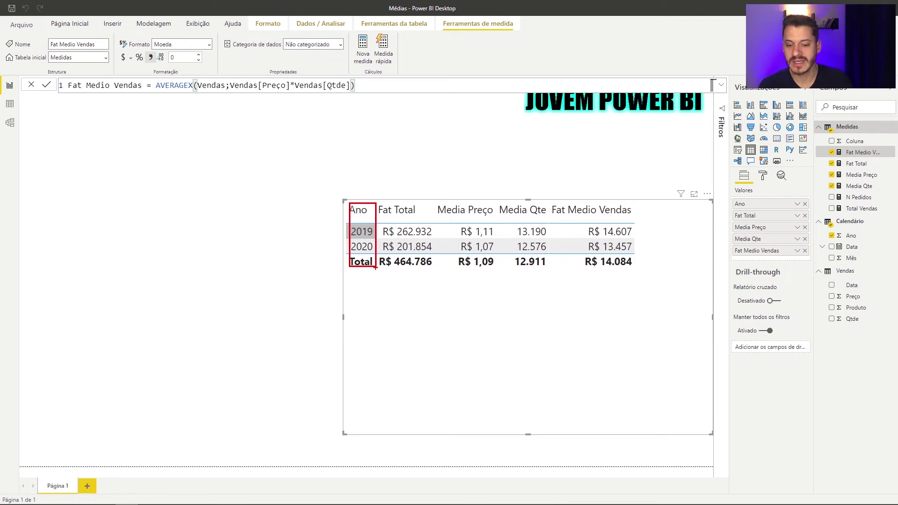
{"action": "key", "text": "Escape"}
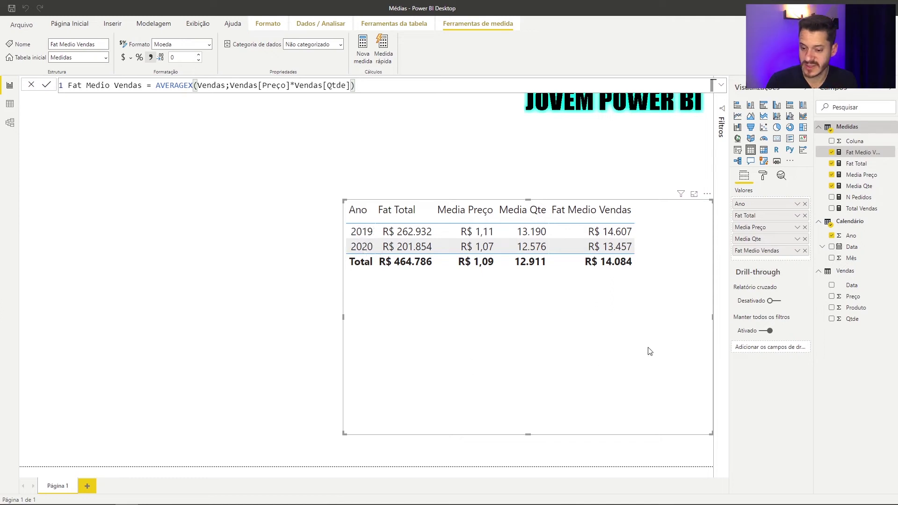
Step: Remove Media Qte, Media Preço and Fat Medio Vendas from the table visual
{"action": "left_click", "coordinate": [805, 239]}
{"action": "left_click", "coordinate": [805, 227]}
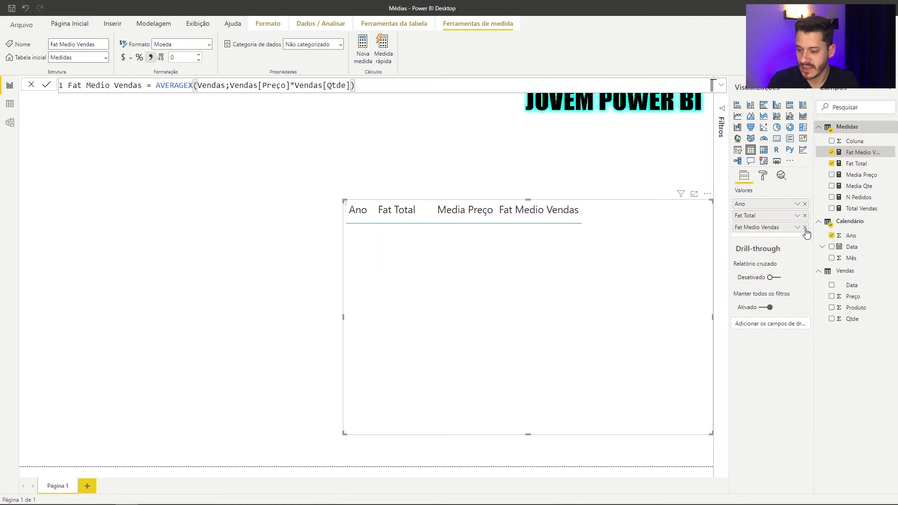
{"action": "left_click", "coordinate": [805, 227]}
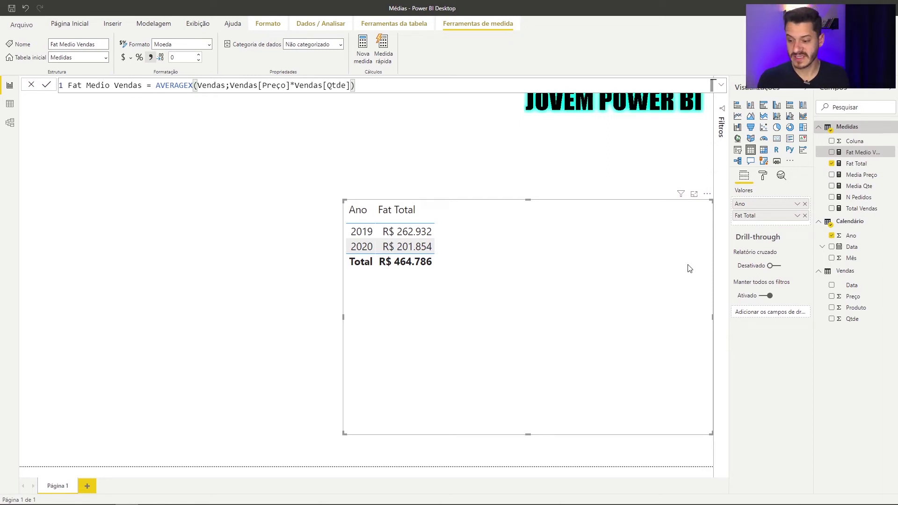
{"action": "right_click", "coordinate": [847, 130]}
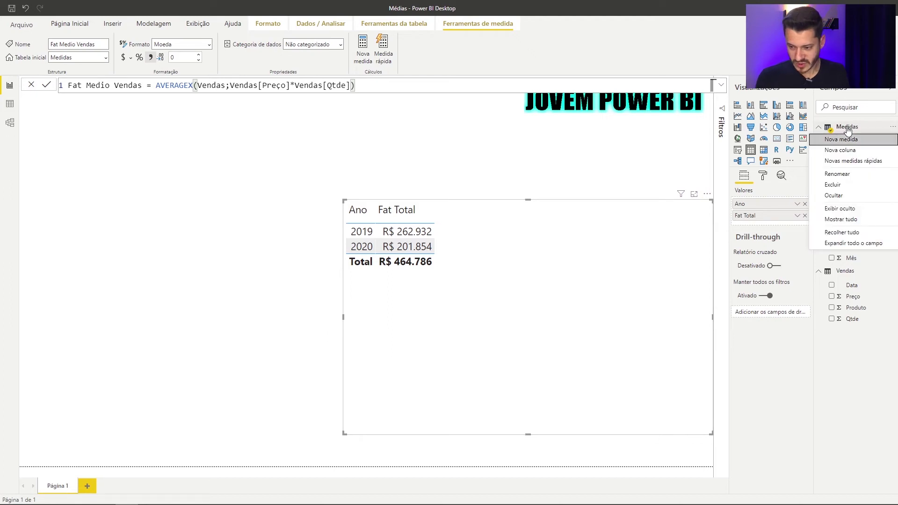
{"action": "left_click", "coordinate": [847, 141]}
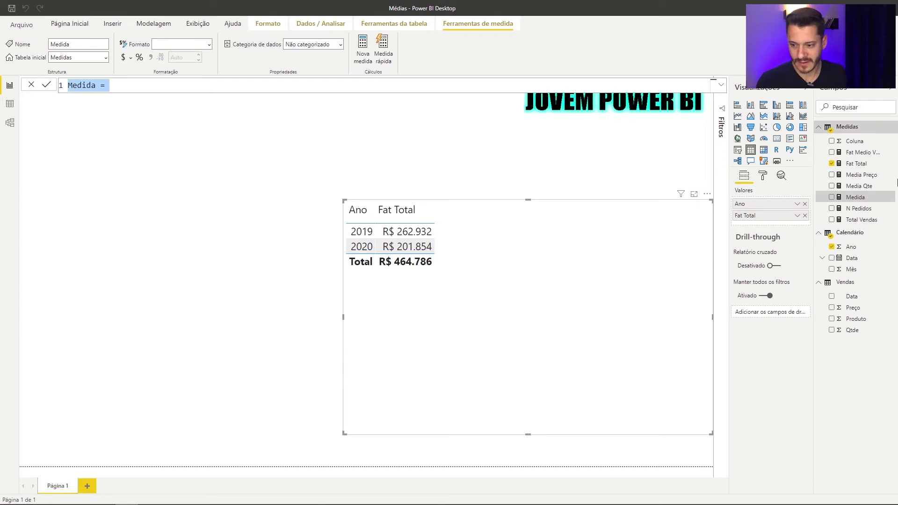
{"action": "left_click", "coordinate": [844, 128]}
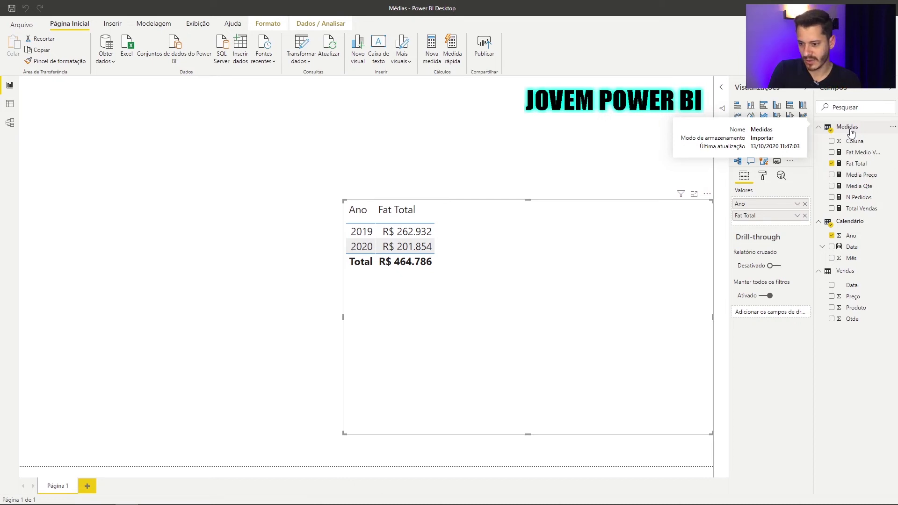
Step: Create a calculated table named Tabela and start its formula with the VALUES function
{"action": "left_click", "coordinate": [153, 24]}
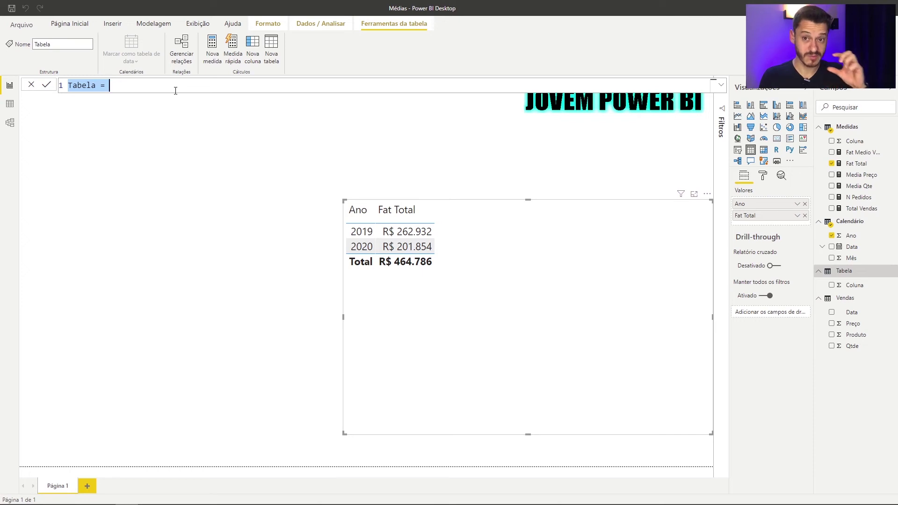
{"action": "left_click", "coordinate": [175, 91]}
{"action": "key", "text": "Right"}
{"action": "key", "text": "Right"}
{"action": "key", "text": "Right"}
{"action": "key", "text": "Right"}
{"action": "key", "text": "Right"}
{"action": "key", "text": "Right"}
{"action": "key", "text": "Right"}
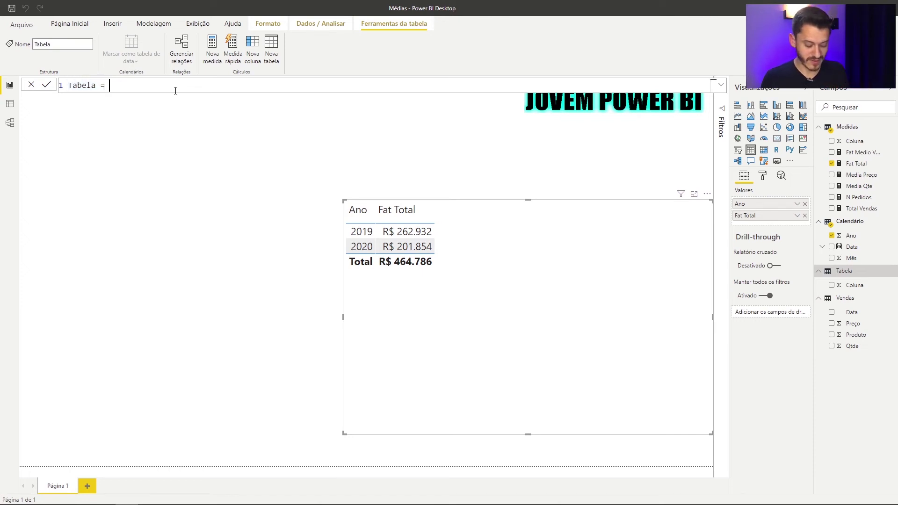
{"action": "type", "text": "va"}
{"action": "key", "text": "Tab"}
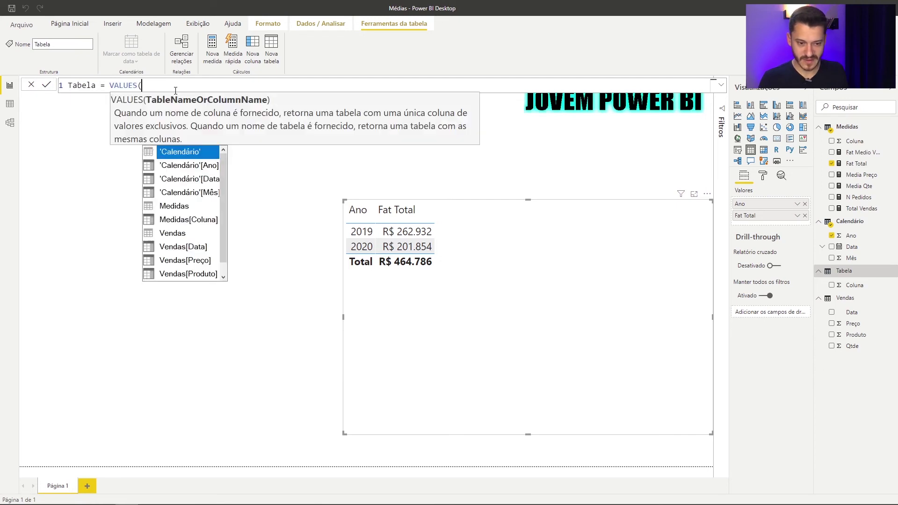
Step: Complete the VALUES function with 'Calendário'[Mês] as its column and commit the table
{"action": "key", "text": "Down"}
{"action": "key", "text": "Down"}
{"action": "key", "text": "Down"}
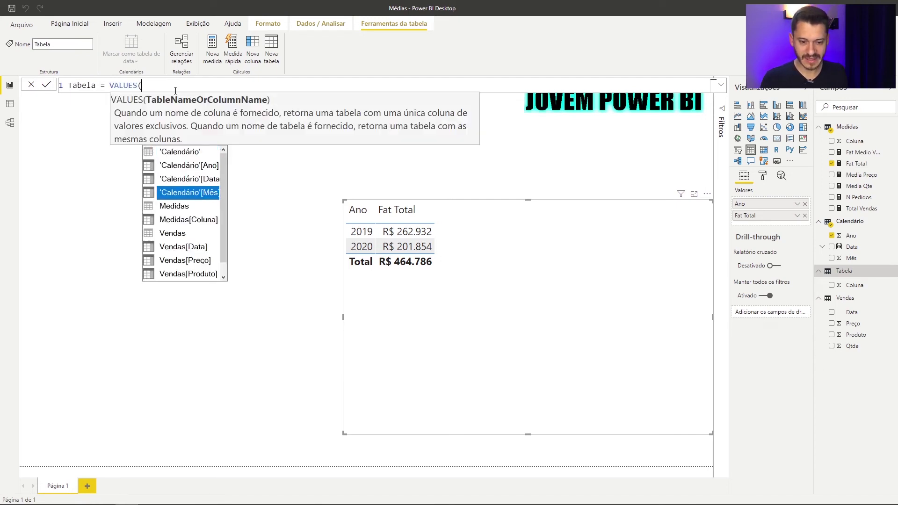
{"action": "key", "text": "Tab"}
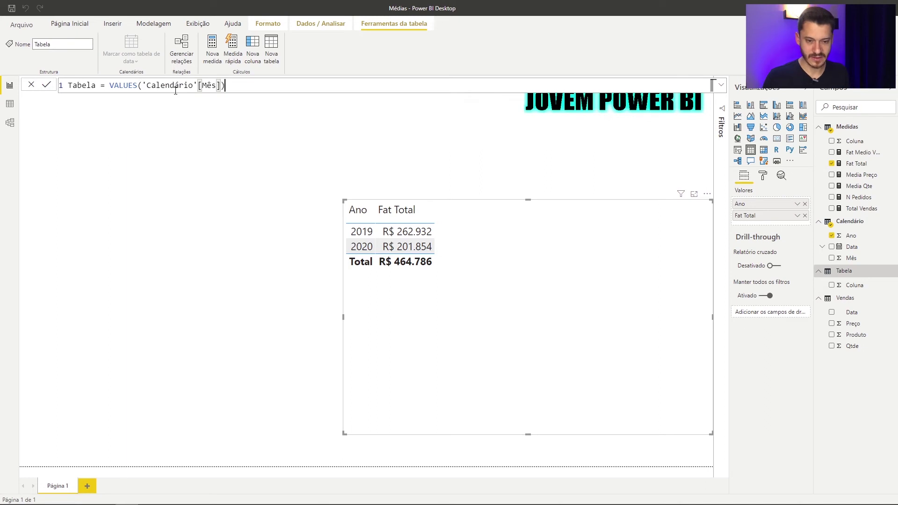
{"action": "type", "text": ")"}
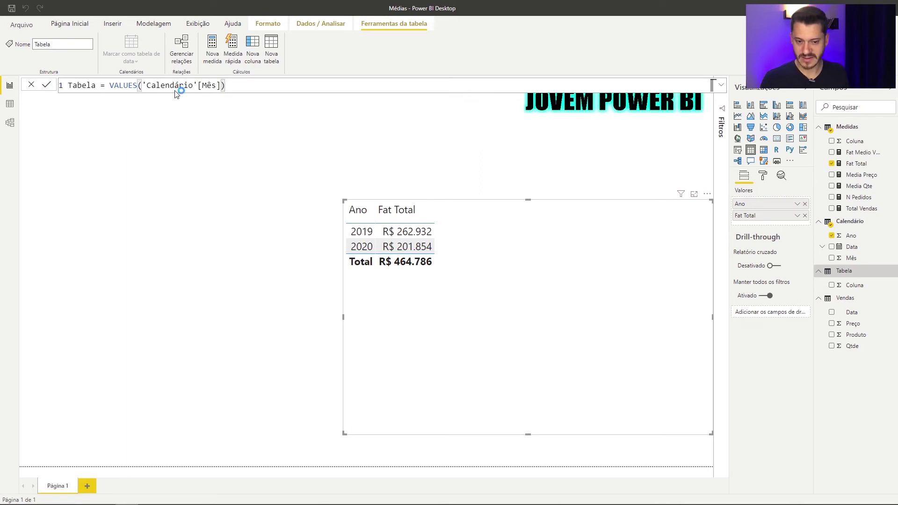
{"action": "key", "text": "Return"}
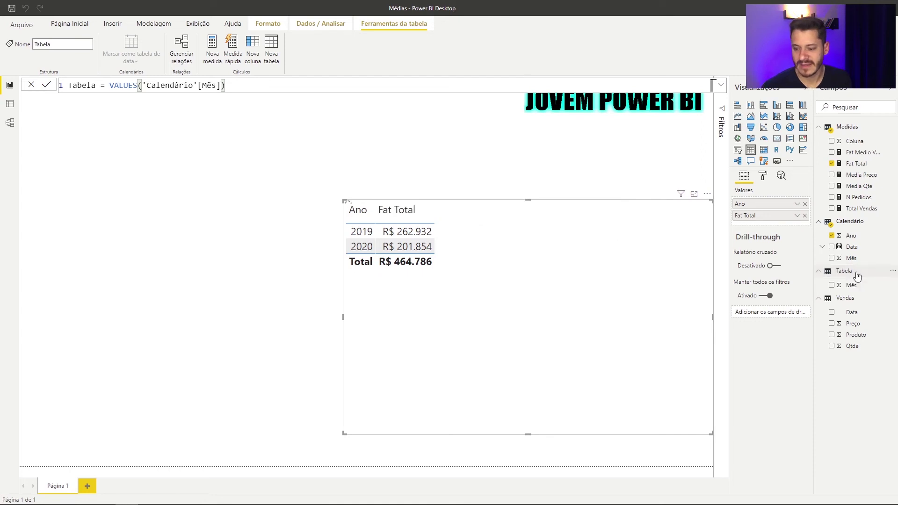
Step: Examine the rows of the calculated table Tabela in the data view and return to the report
{"action": "left_click", "coordinate": [10, 105]}
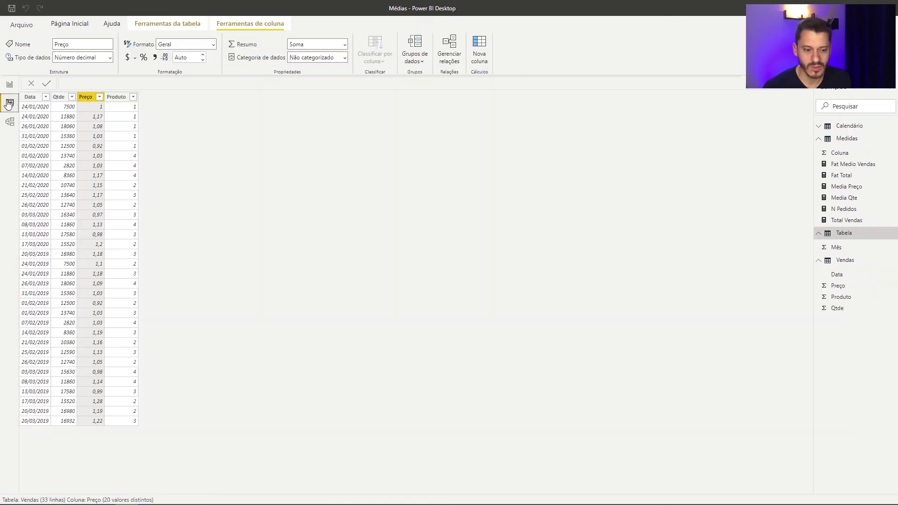
{"action": "left_click", "coordinate": [849, 235]}
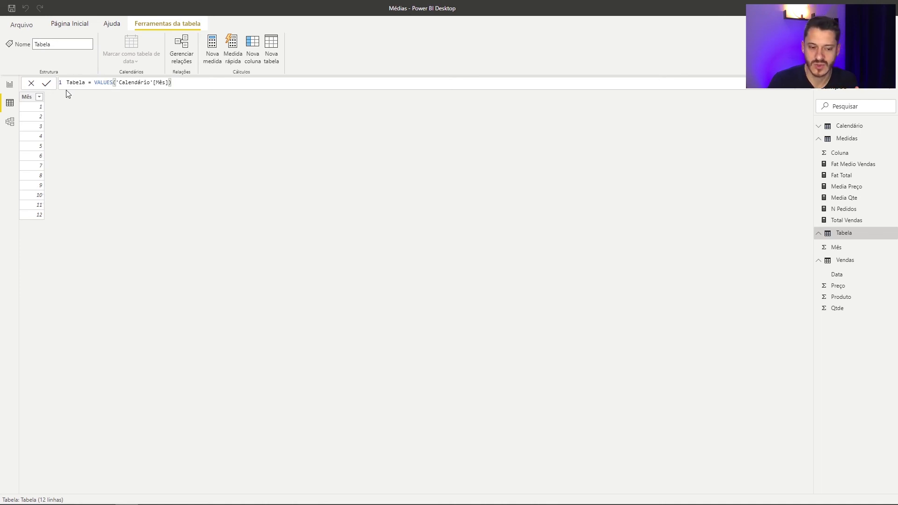
{"action": "left_click", "coordinate": [9, 85]}
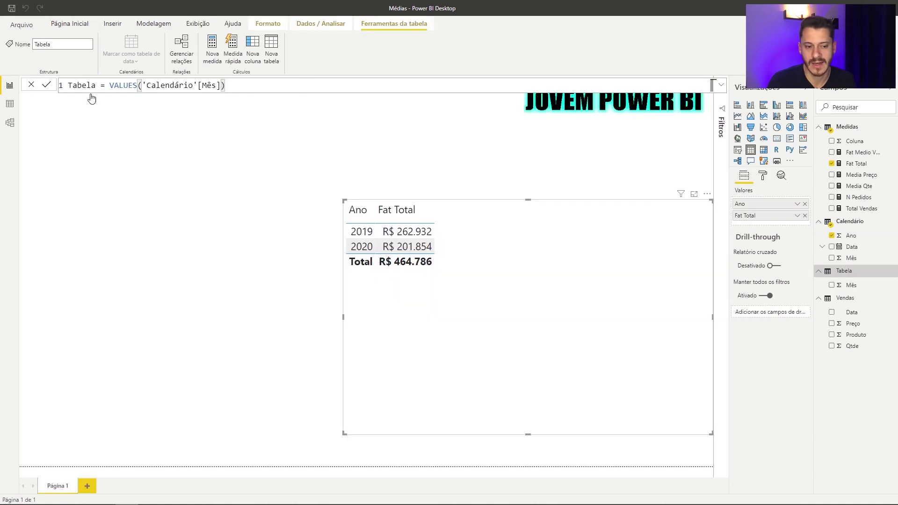
Step: Create a new measure in the Medidas table and name it Media fat Mensal
{"action": "left_click", "coordinate": [353, 178]}
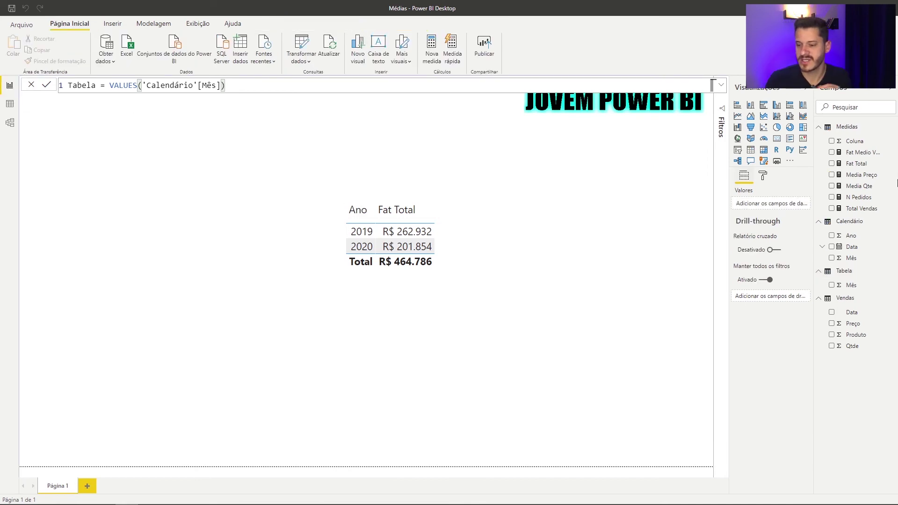
{"action": "right_click", "coordinate": [840, 126]}
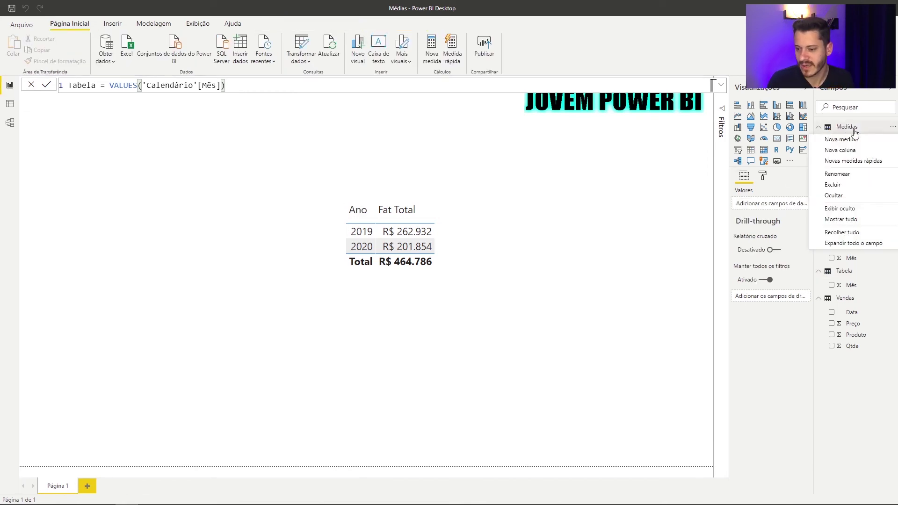
{"action": "key", "text": "Escape"}
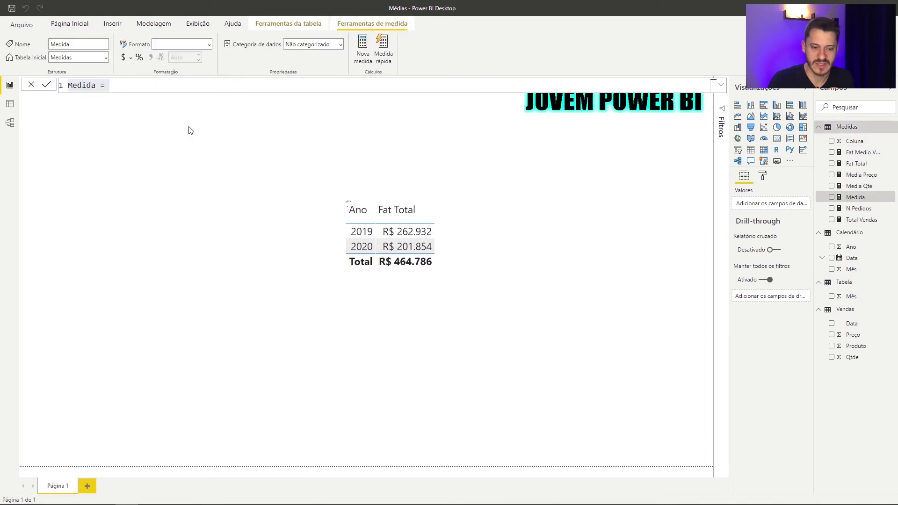
{"action": "left_click_drag", "start_coordinate": [96, 85], "coordinate": [85, 86]}
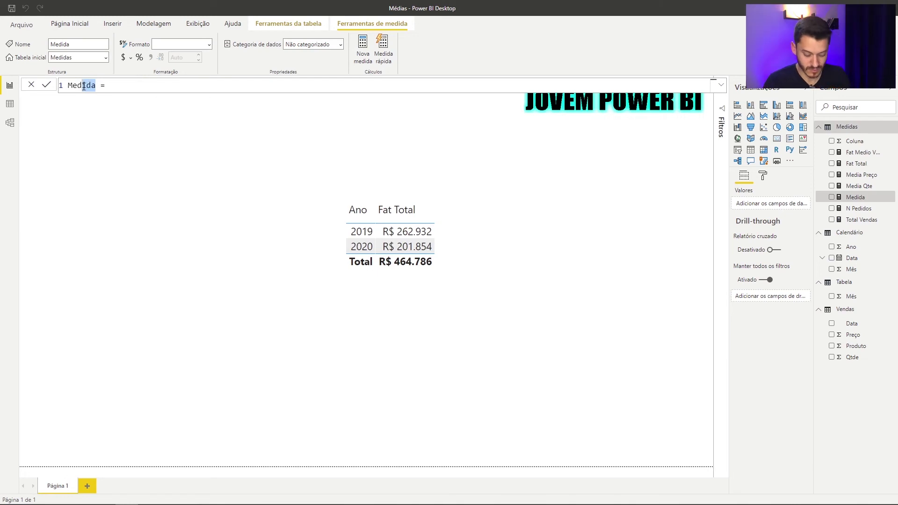
{"action": "type", "text": "a "}
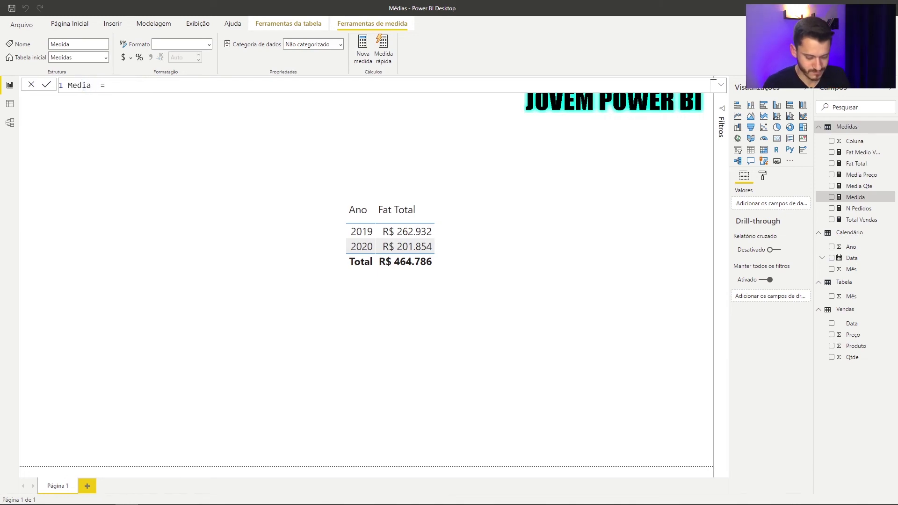
{"action": "type", "text": "Mensal"}
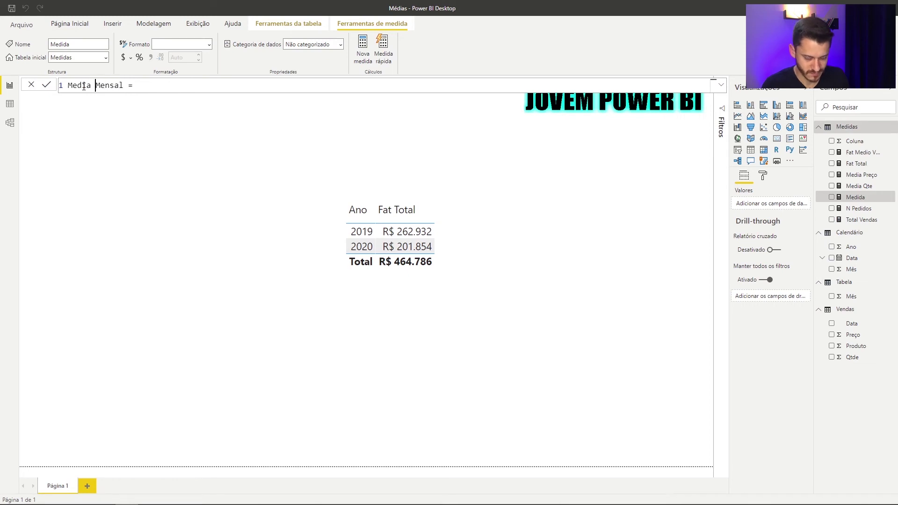
{"action": "type", "text": "fat"}
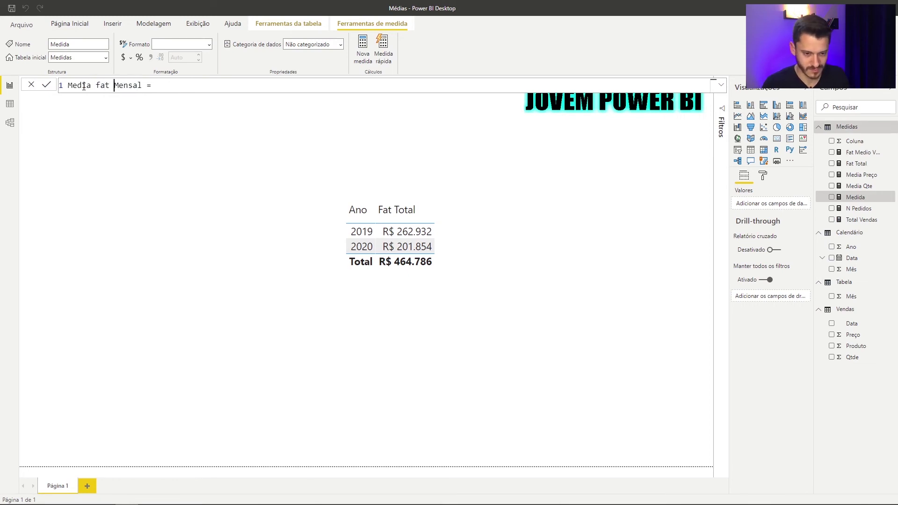
{"action": "key", "text": "End"}
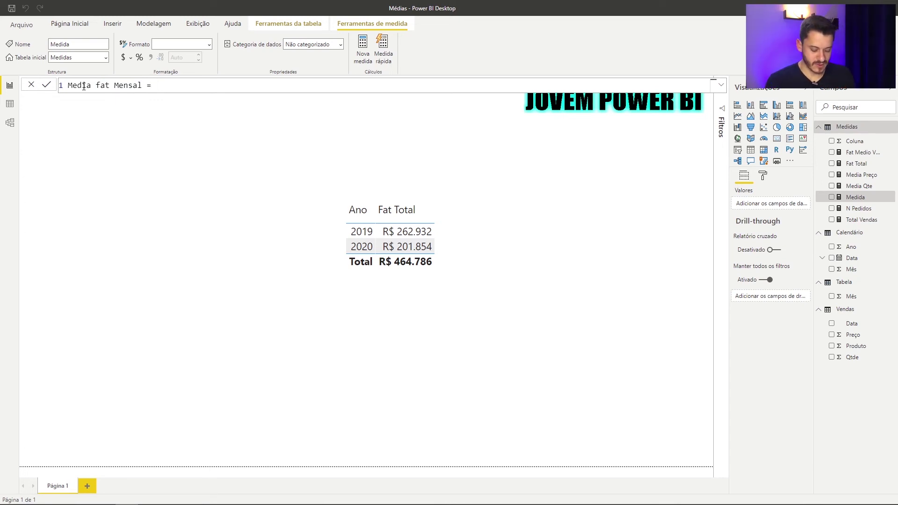
Step: Start the Media fat Mensal formula with AVERAGEX, using VALUES('Calendário'[Mês]) as the table argument
{"action": "type", "text": "av"}
{"action": "key", "text": "Down"}
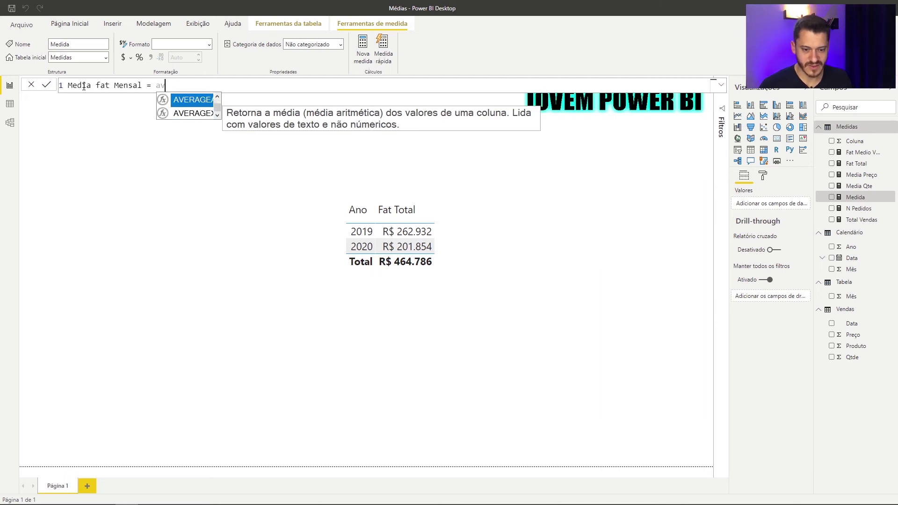
{"action": "key", "text": "Down"}
{"action": "key", "text": "Tab"}
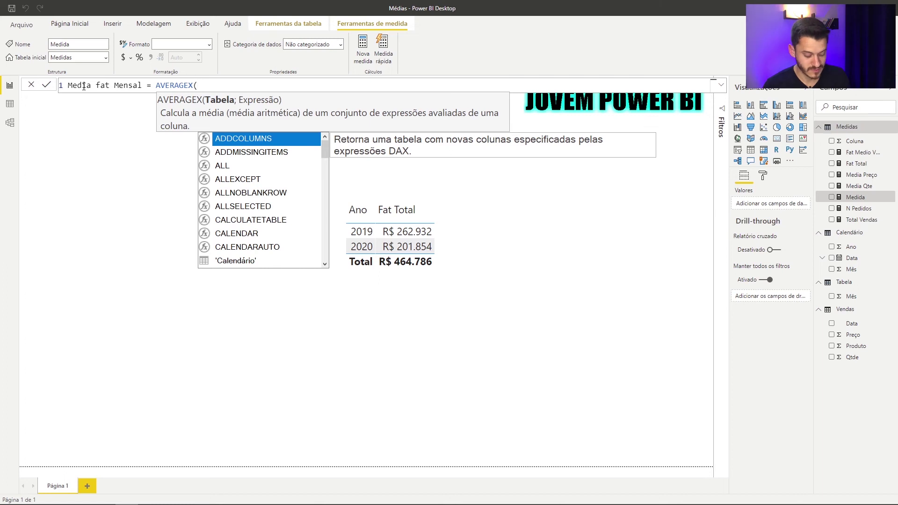
{"action": "type", "text": "val"}
{"action": "key", "text": "Tab"}
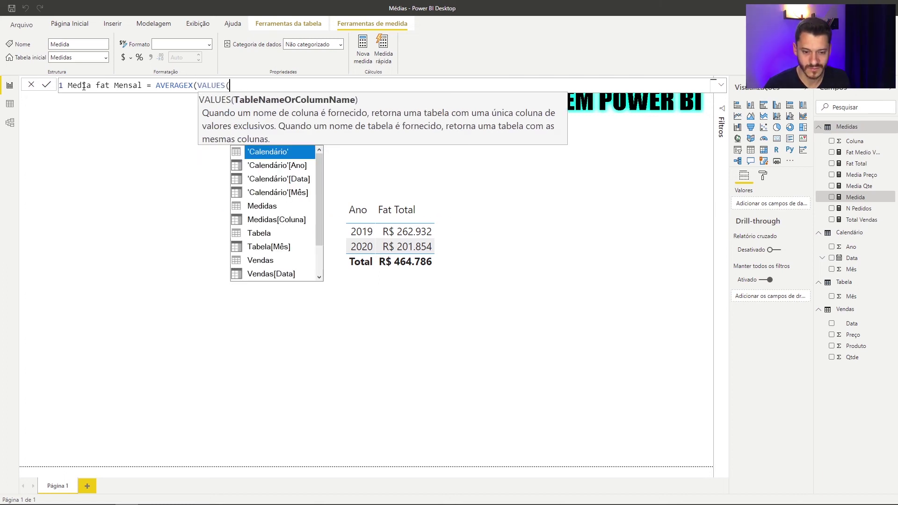
{"action": "key", "text": "Down"}
{"action": "key", "text": "Down"}
{"action": "key", "text": "Down"}
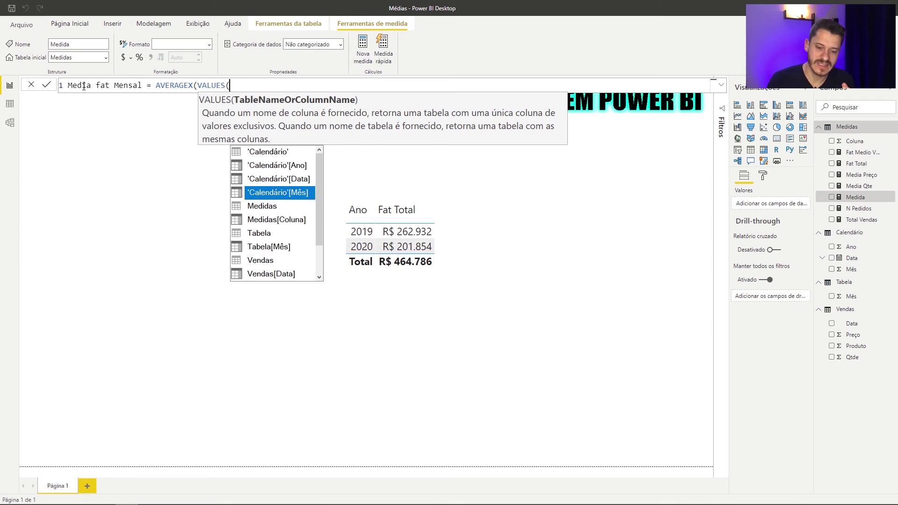
{"action": "key", "text": "Tab"}
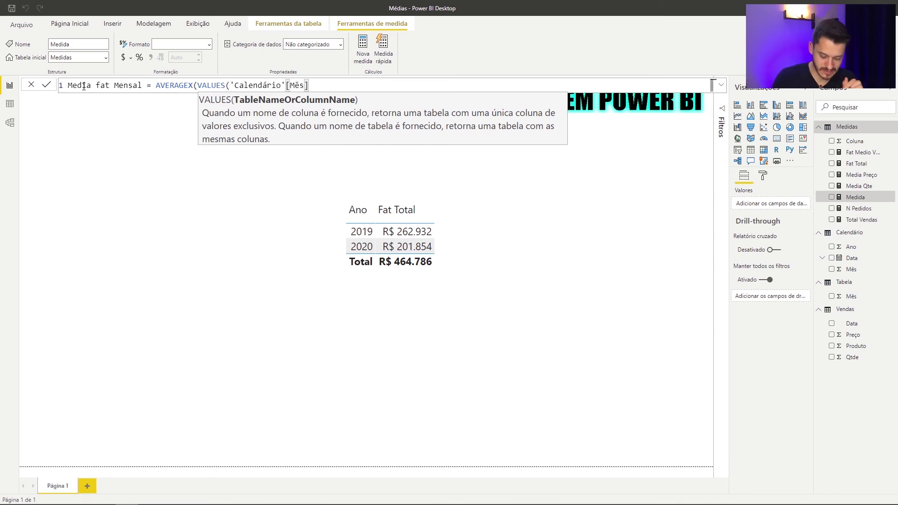
{"action": "type", "text": ")"}
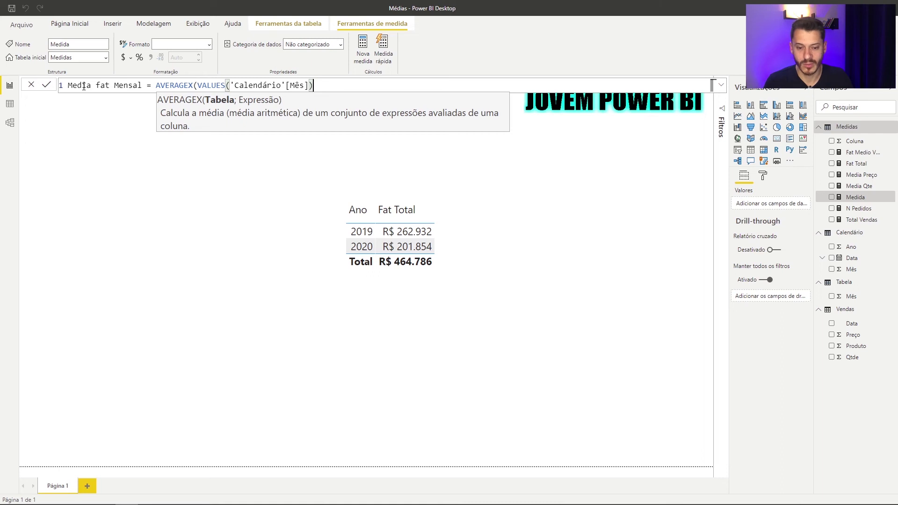
{"action": "type", "text": ";"}
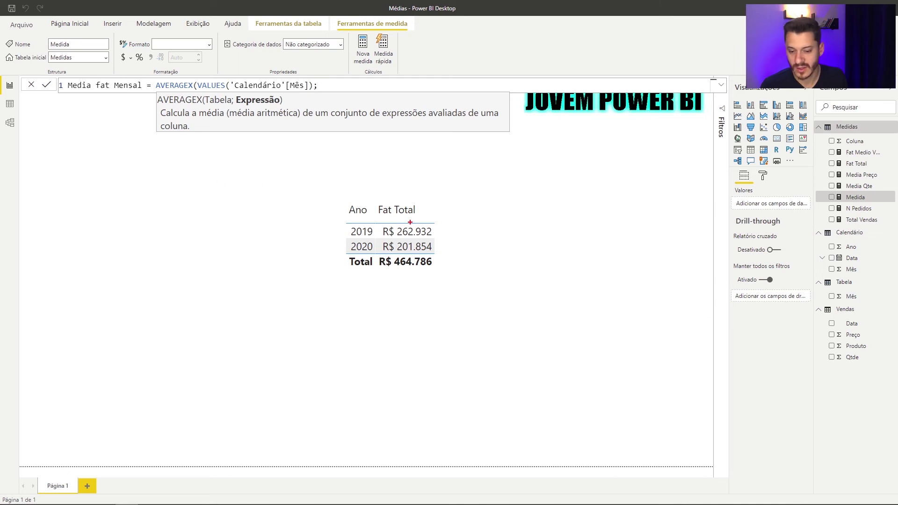
Step: Complete the AVERAGEX formula with [Fat Total] as the expression, and add Media fat Mensal to the table visual
{"action": "left_click_drag", "start_coordinate": [385, 225], "coordinate": [434, 239]}
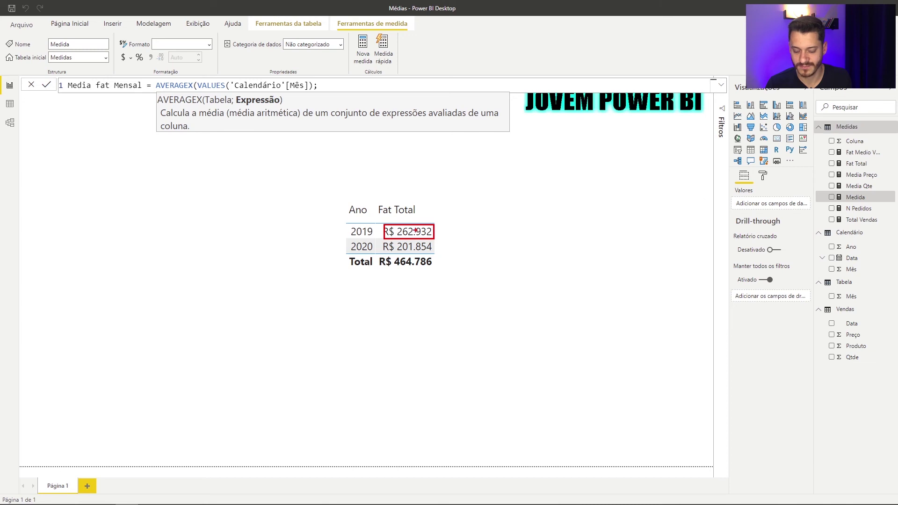
{"action": "key", "text": "Escape"}
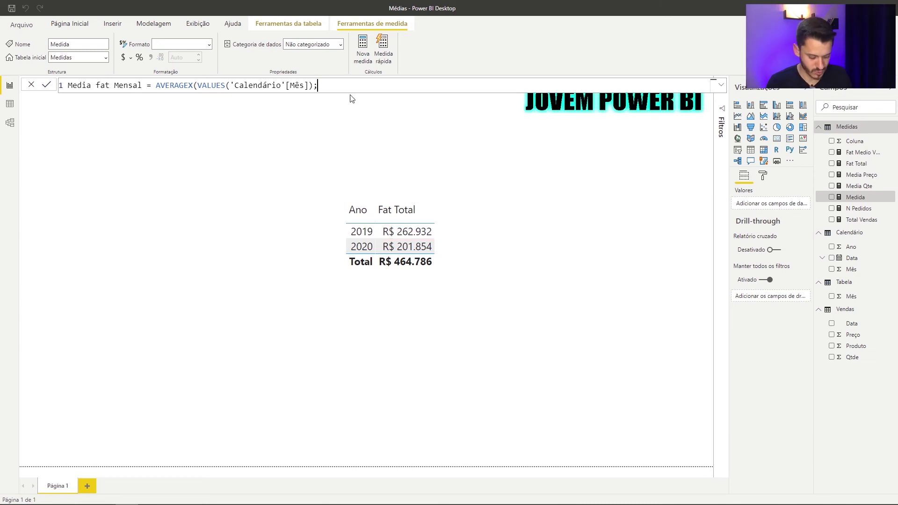
{"action": "type", "text": "fa"}
{"action": "key", "text": "Down"}
{"action": "key", "text": "Down"}
{"action": "key", "text": "Down"}
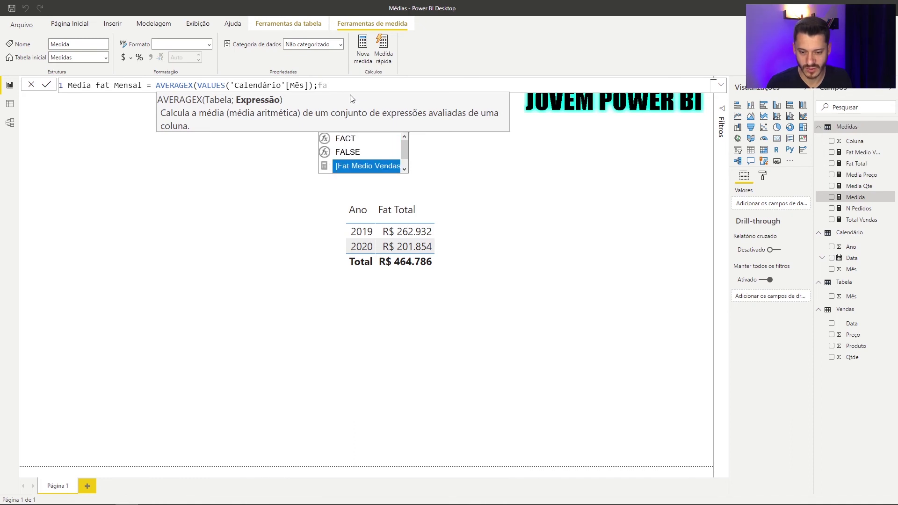
{"action": "key", "text": "Tab"}
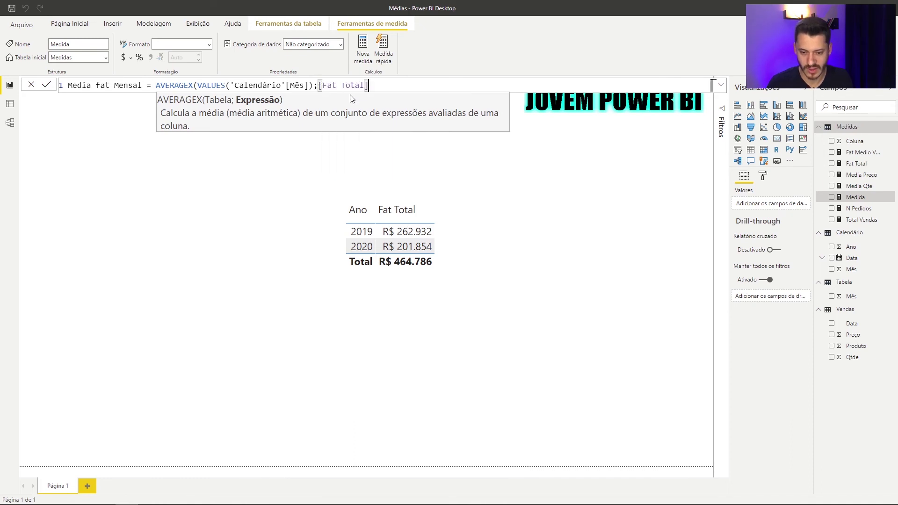
{"action": "type", "text": ")"}
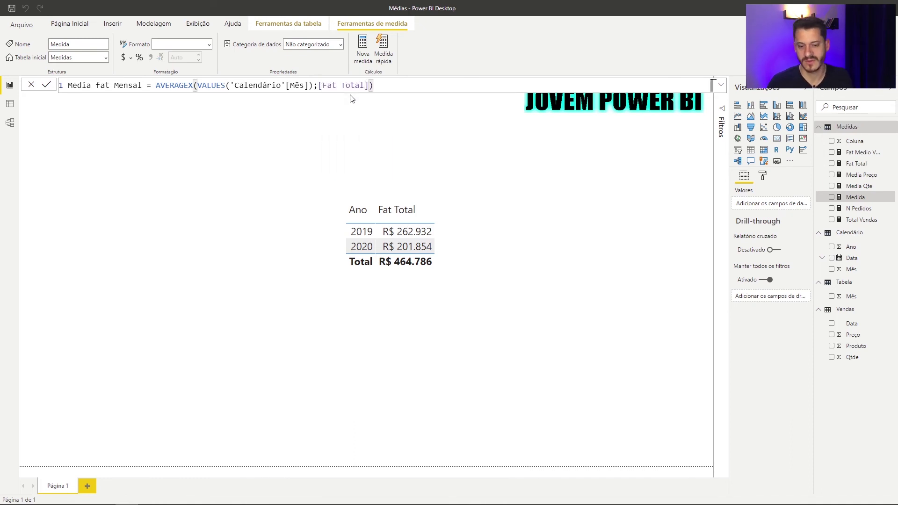
{"action": "key", "text": "Return"}
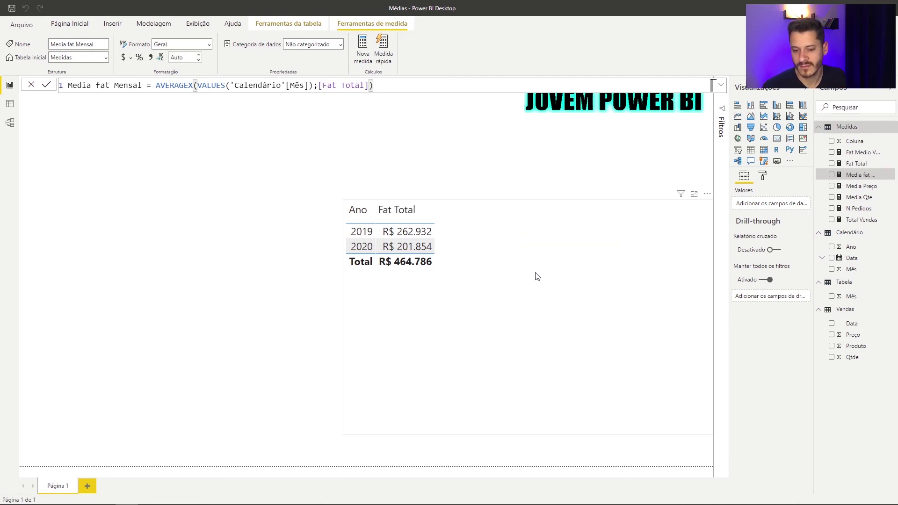
{"action": "left_click_drag", "start_coordinate": [844, 176], "coordinate": [540, 254]}
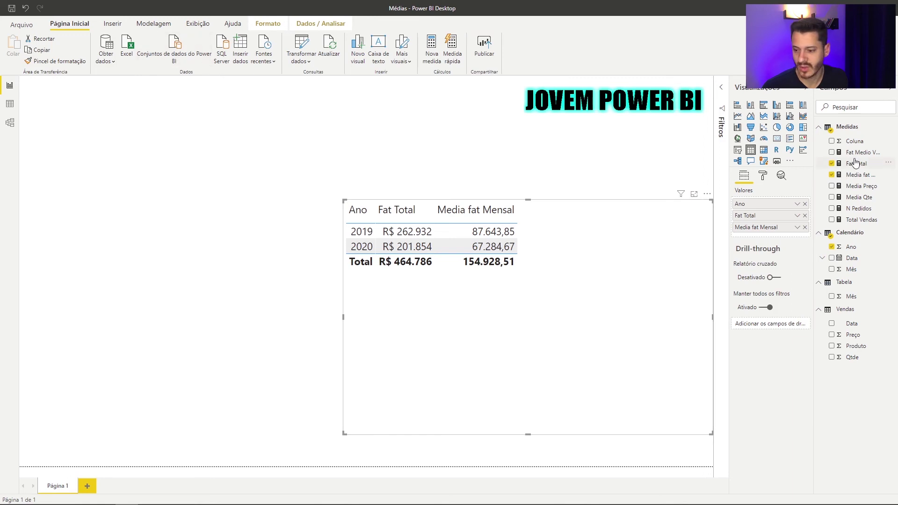
Step: Format the Media fat Mensal measure as R$ Português (Brasil) currency with 0 decimal places
{"action": "left_click", "coordinate": [860, 175]}
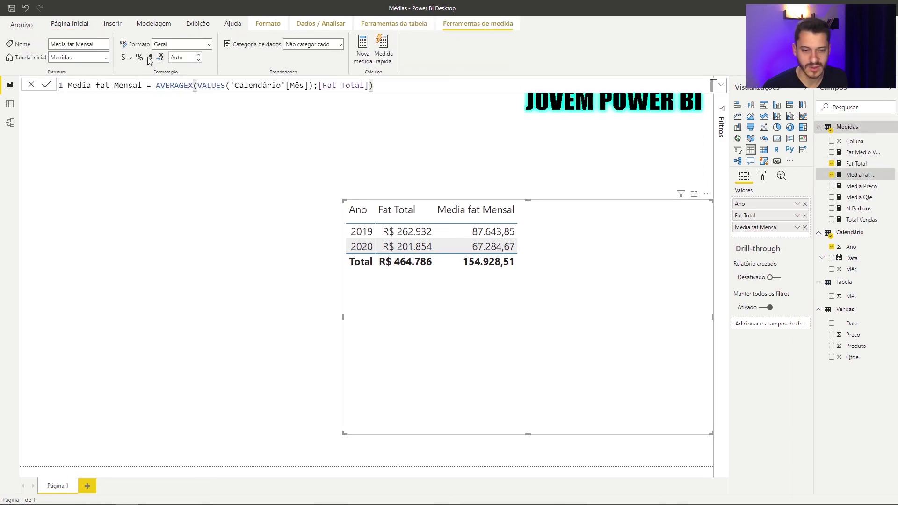
{"action": "left_click", "coordinate": [131, 57]}
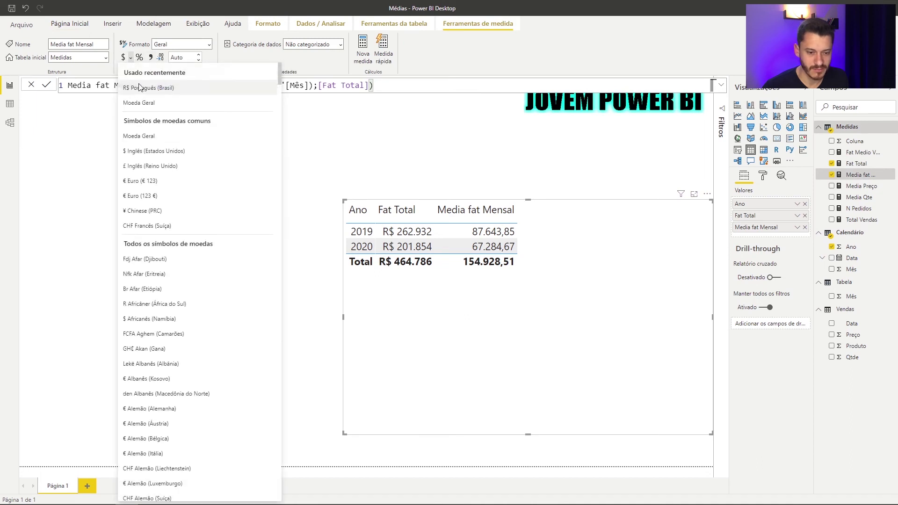
{"action": "left_click", "coordinate": [138, 88]}
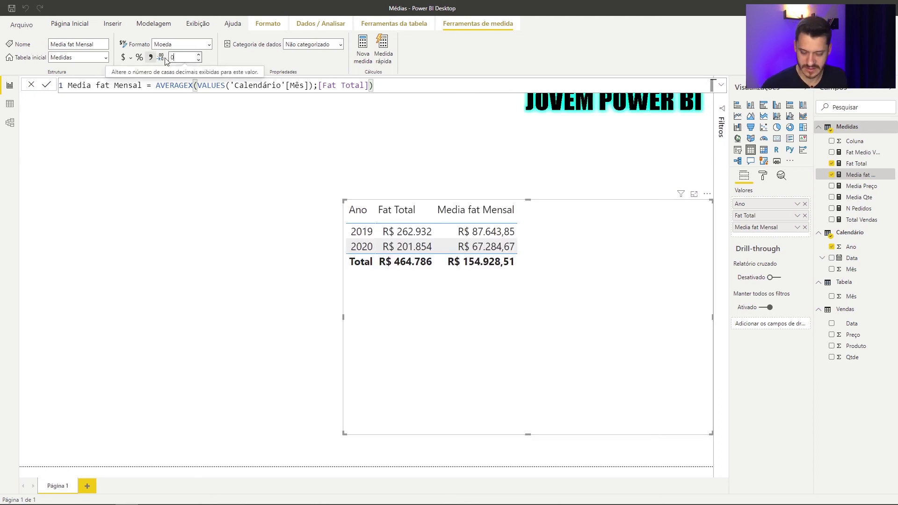
{"action": "left_click", "coordinate": [524, 297]}
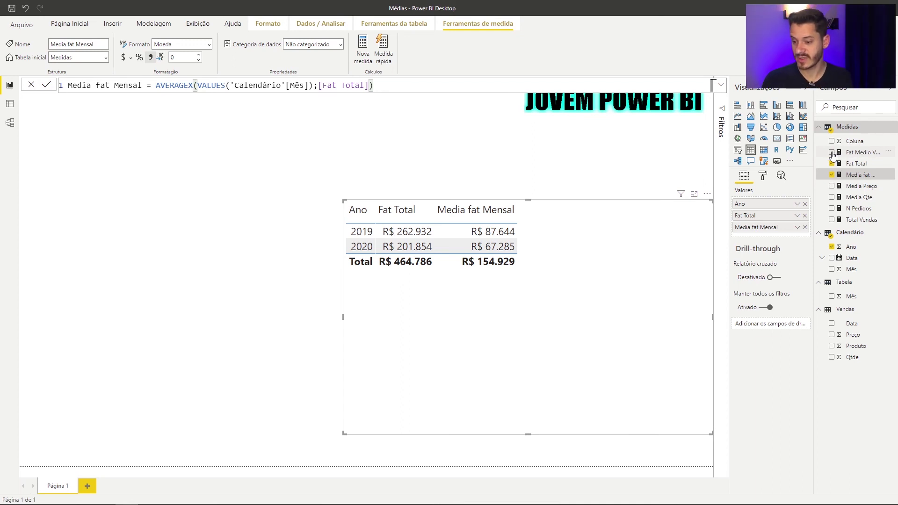
Step: Add the Fat Medio Vendas and Media Preço measures to the yearly table and compare its average columns for 2019
{"action": "left_click", "coordinate": [832, 153]}
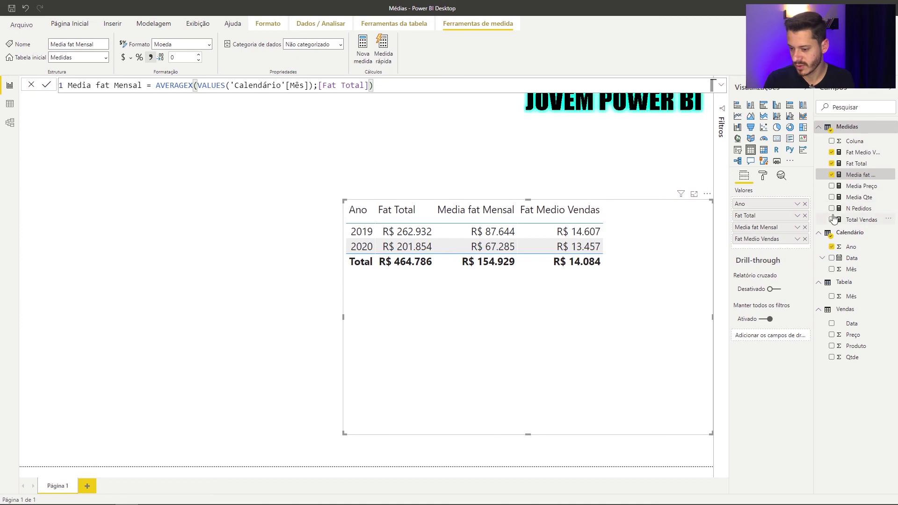
{"action": "left_click", "coordinate": [832, 186]}
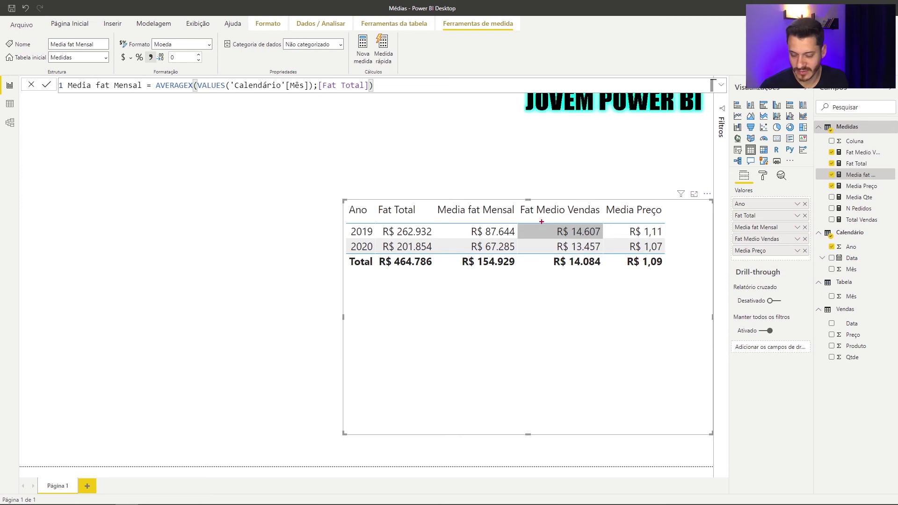
{"action": "mouse_move", "coordinate": [541, 221]}
{"action": "left_mouse_down"}
{"action": "mouse_move", "coordinate": [626, 245]}
{"action": "mouse_move", "coordinate": [603, 240]}
{"action": "left_mouse_up"}
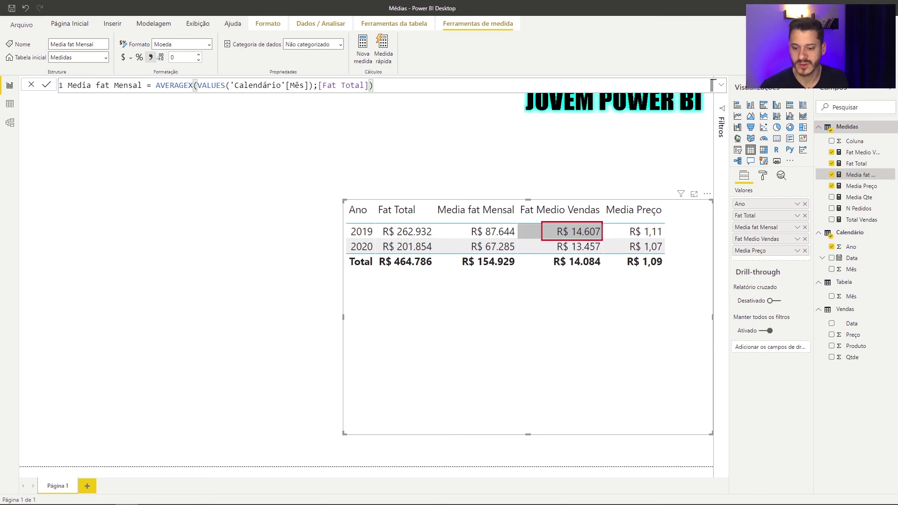
{"action": "left_click_drag", "start_coordinate": [457, 224], "coordinate": [517, 239]}
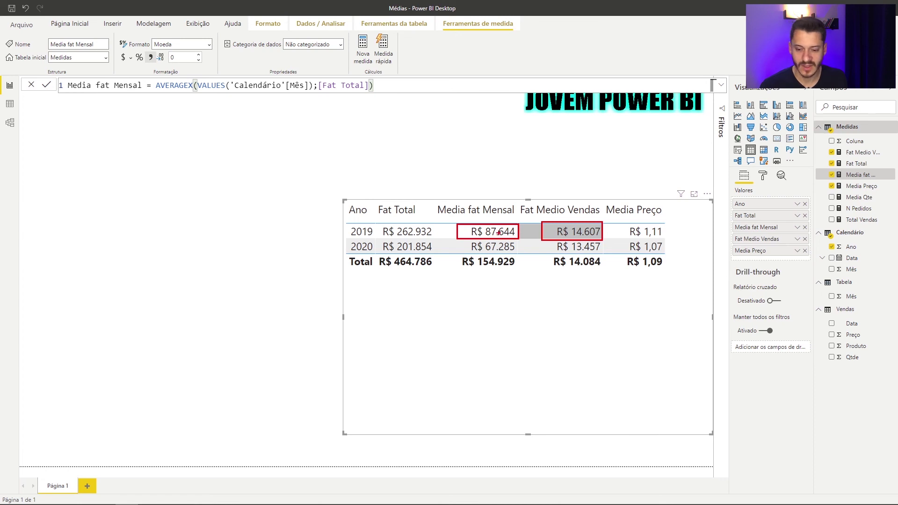
{"action": "key", "text": "Escape"}
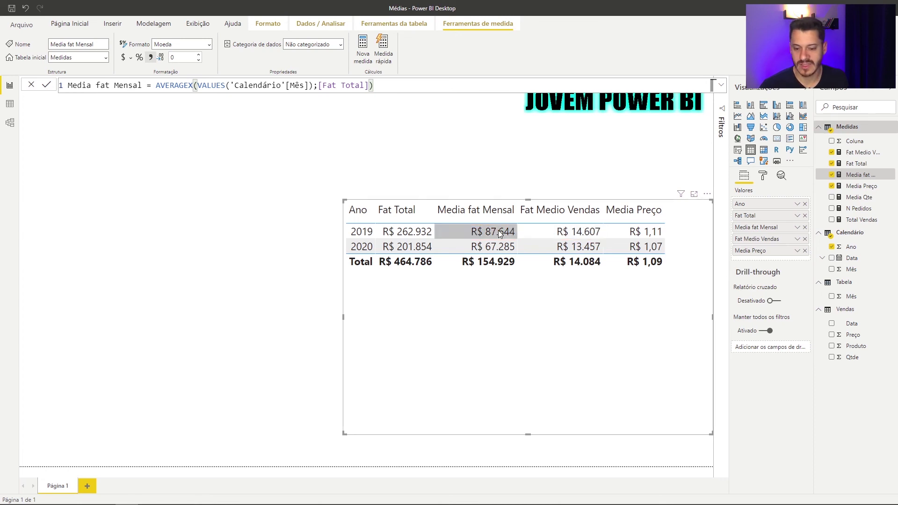
{"action": "left_click", "coordinate": [479, 311]}
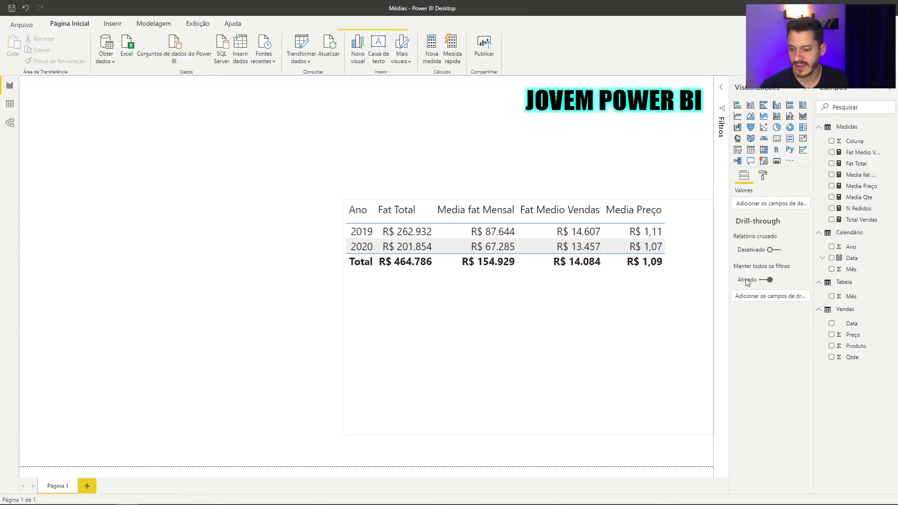
Step: Duplicate the yearly table visual, place the copy in the empty area beside the original, and shrink it to fit without overlapping
{"action": "left_click", "coordinate": [524, 366]}
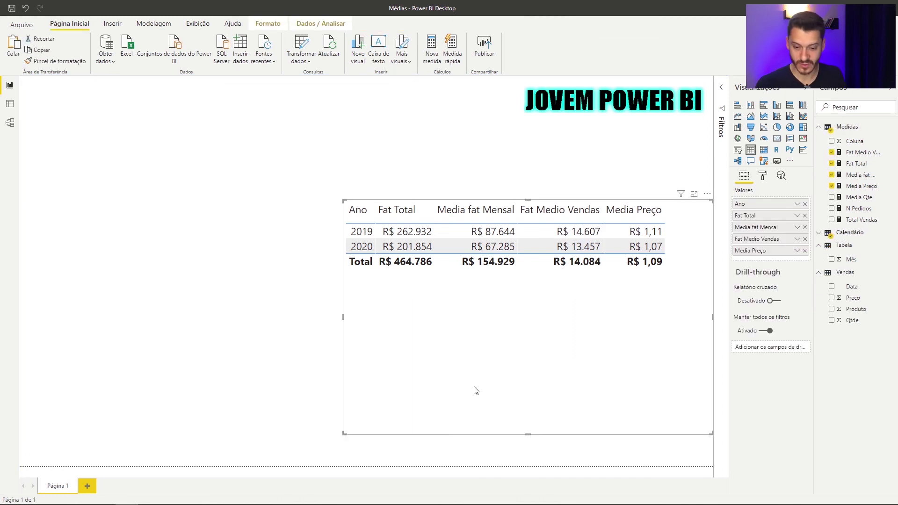
{"action": "key", "text": "ctrl+v"}
{"action": "left_click_drag", "start_coordinate": [476, 390], "coordinate": [114, 415]}
{"action": "left_click_drag", "start_coordinate": [387, 466], "coordinate": [383, 466]}
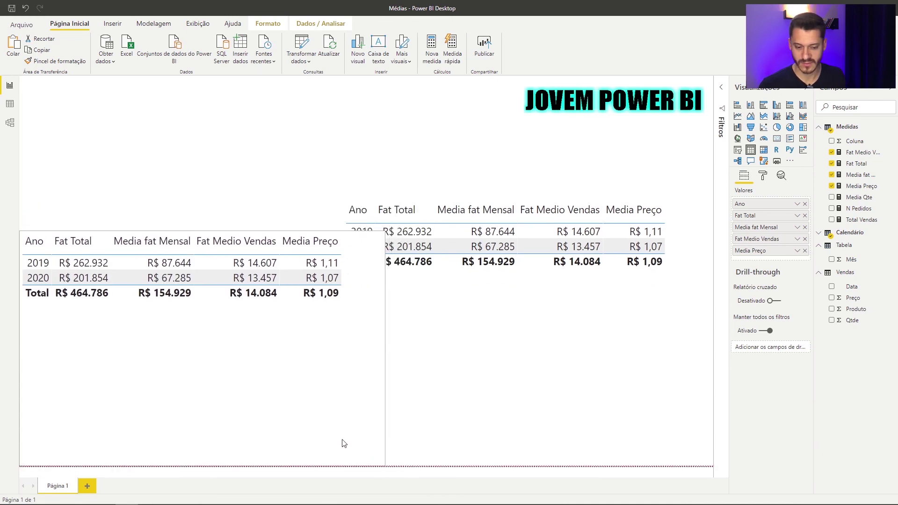
{"action": "left_click_drag", "start_coordinate": [344, 443], "coordinate": [315, 433]}
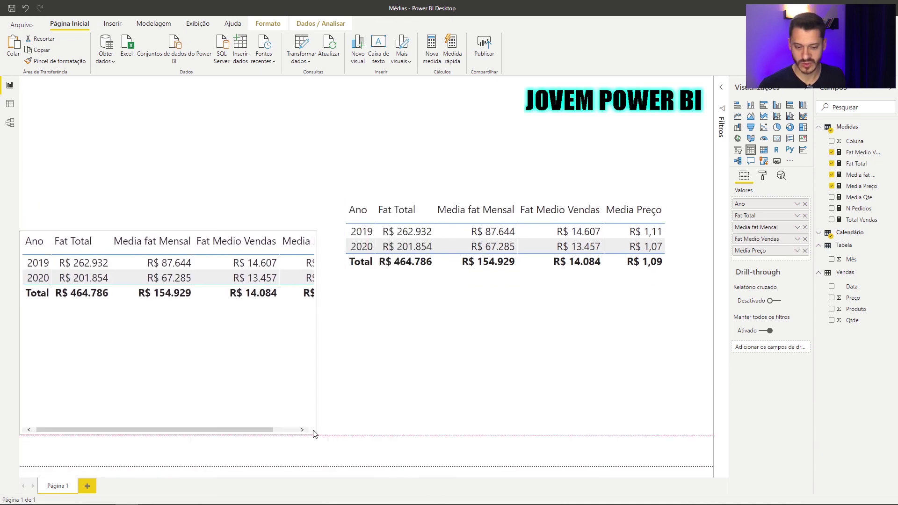
Step: Remove Media Preço, Fat Medio Vendas and Media fat Mensal from the copied table
{"action": "left_click", "coordinate": [804, 251]}
{"action": "left_click", "coordinate": [804, 239]}
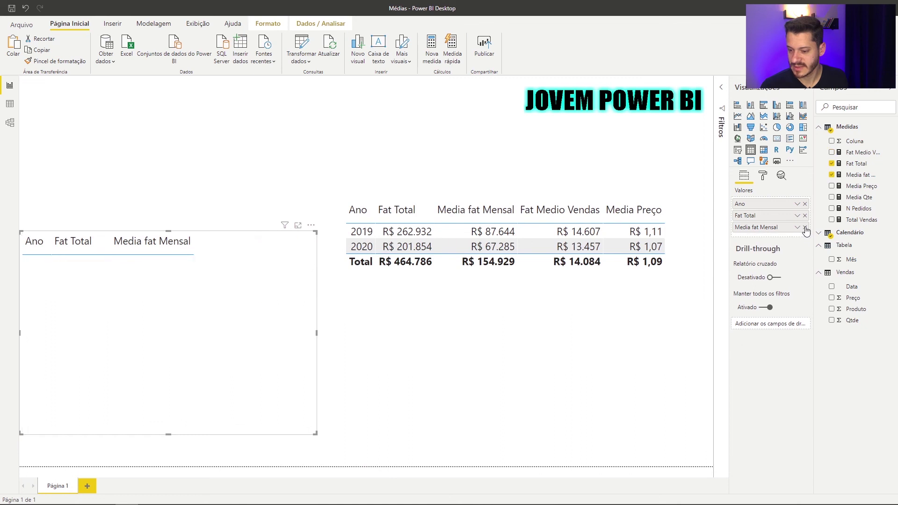
{"action": "left_click", "coordinate": [805, 228]}
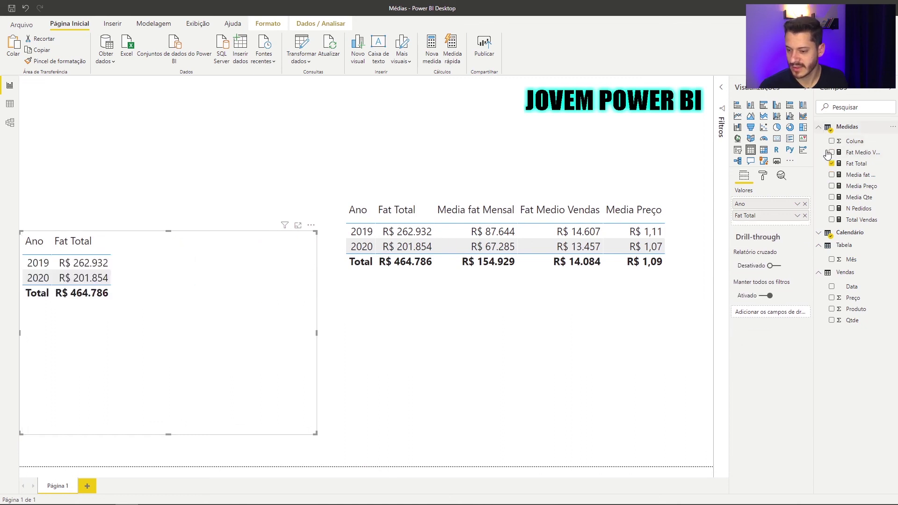
Step: Add Mês from Calendário between Ano and Fat Total in the copied table, set to Não resumir, and review each year's months
{"action": "left_click", "coordinate": [819, 127]}
{"action": "left_click", "coordinate": [819, 139]}
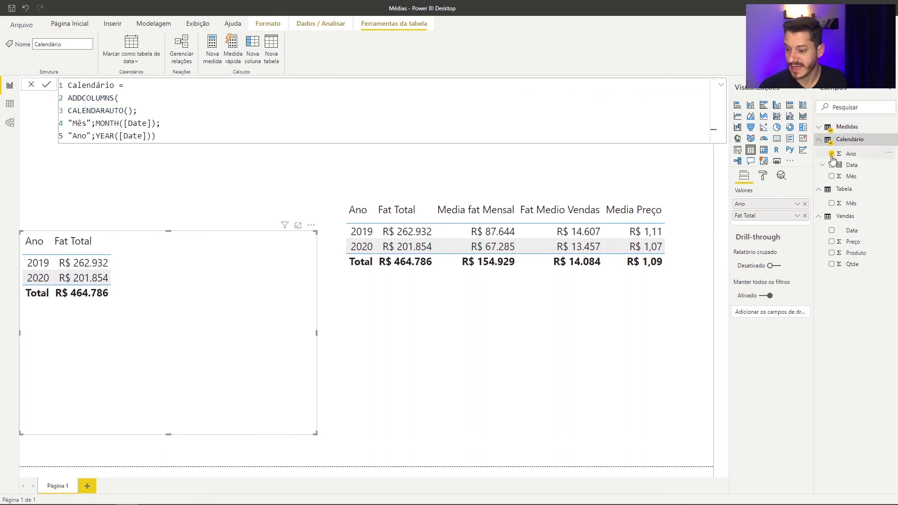
{"action": "left_click_drag", "start_coordinate": [849, 178], "coordinate": [767, 213]}
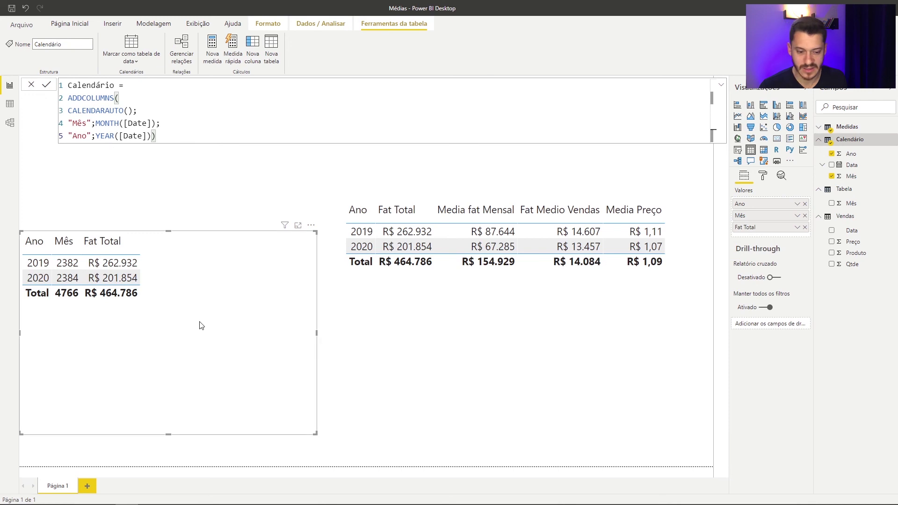
{"action": "left_click", "coordinate": [797, 226]}
{"action": "mouse_move", "coordinate": [719, 266]}
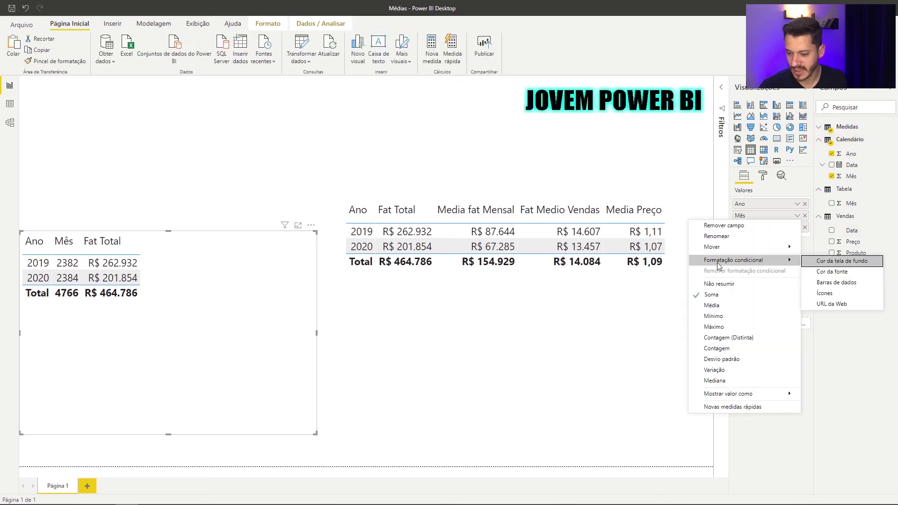
{"action": "left_click", "coordinate": [707, 285]}
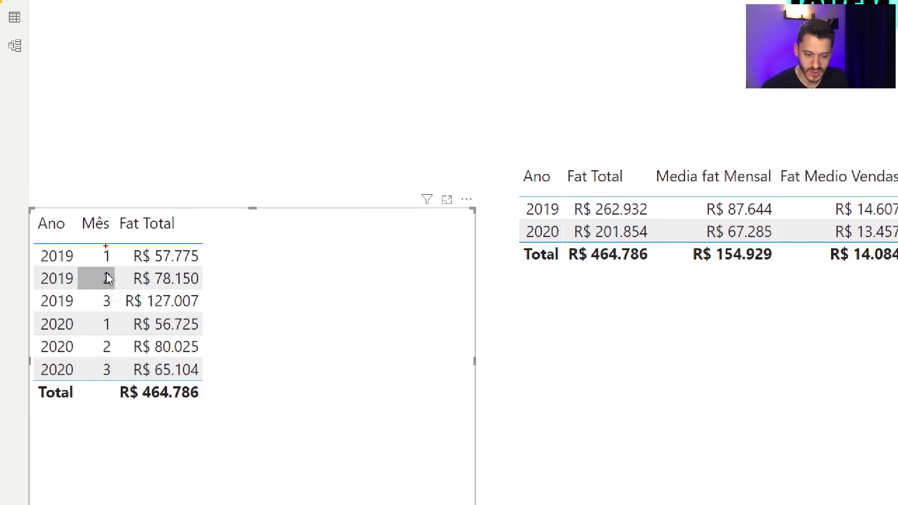
{"action": "mouse_move", "coordinate": [44, 246]}
{"action": "left_mouse_down"}
{"action": "mouse_move", "coordinate": [100, 292]}
{"action": "mouse_move", "coordinate": [104, 314]}
{"action": "mouse_move", "coordinate": [120, 310]}
{"action": "left_mouse_up"}
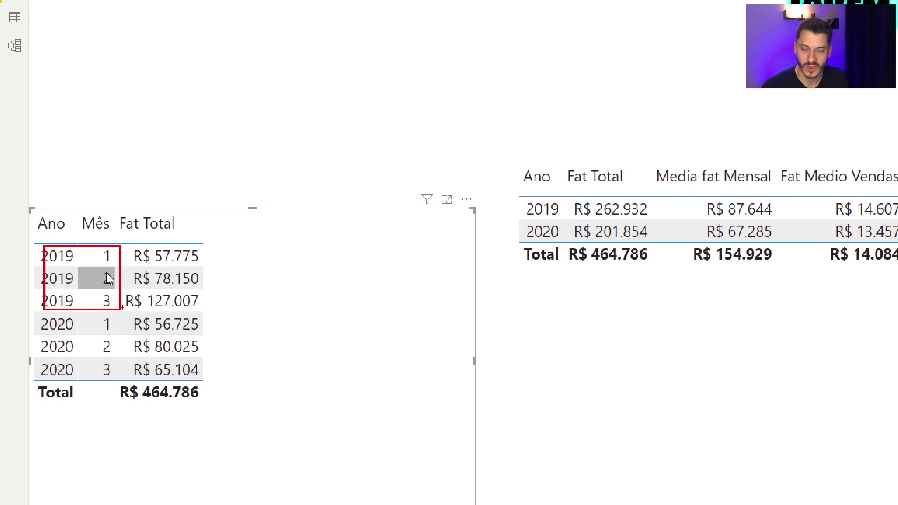
{"action": "mouse_move", "coordinate": [37, 313]}
{"action": "left_mouse_down"}
{"action": "mouse_move", "coordinate": [99, 327]}
{"action": "mouse_move", "coordinate": [119, 378]}
{"action": "left_mouse_up"}
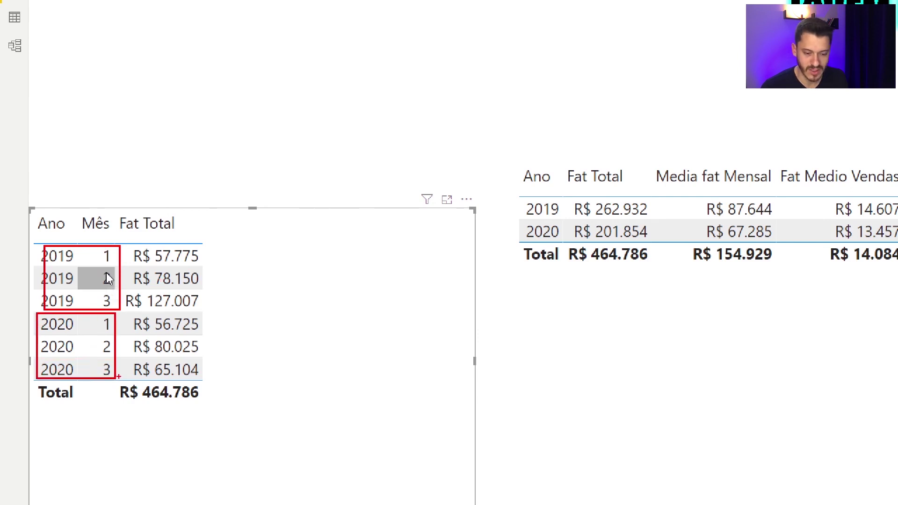
{"action": "key", "text": "Escape"}
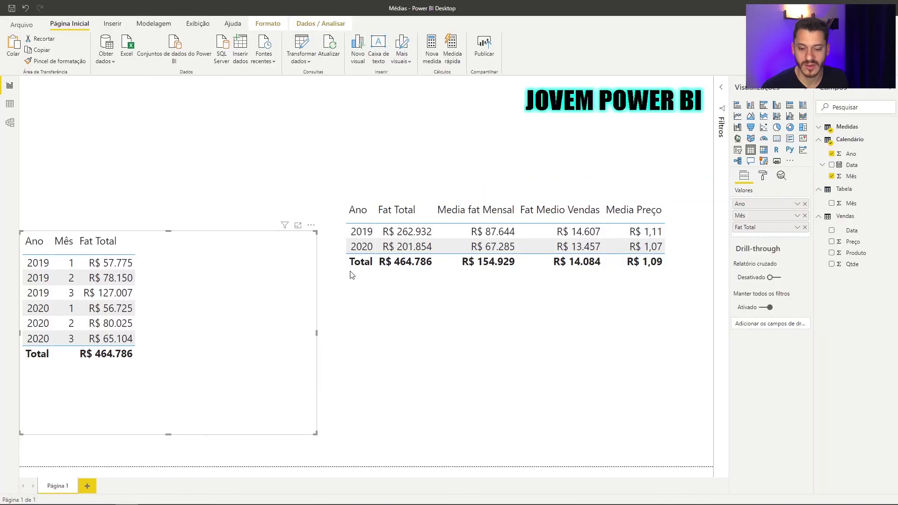
Step: Switch to the Windows Calculator and divide the 2019 Fat Total, 262932, by 3
{"action": "left_click", "coordinate": [386, 298]}
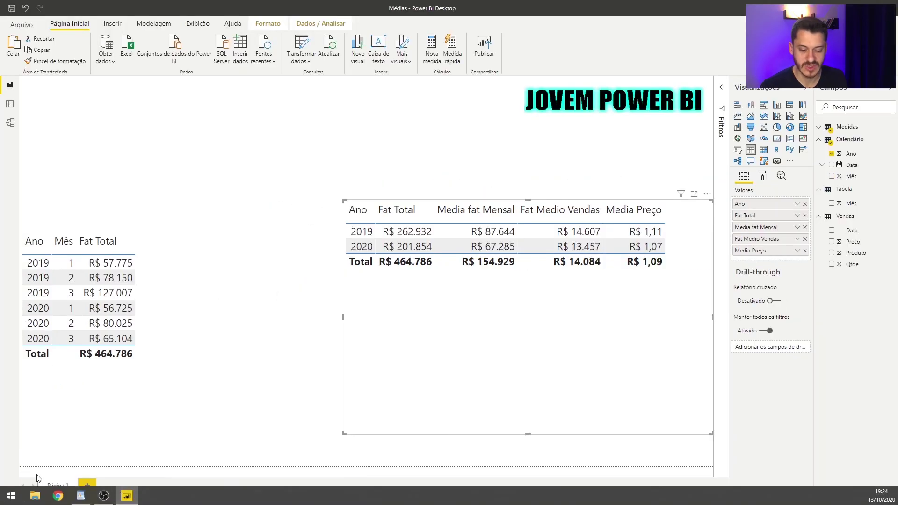
{"action": "left_click", "coordinate": [11, 496]}
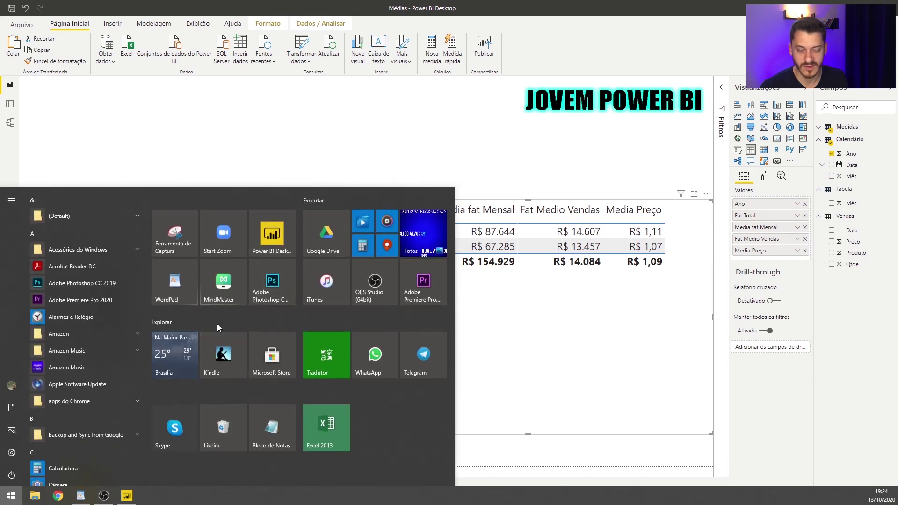
{"action": "left_click", "coordinate": [361, 244]}
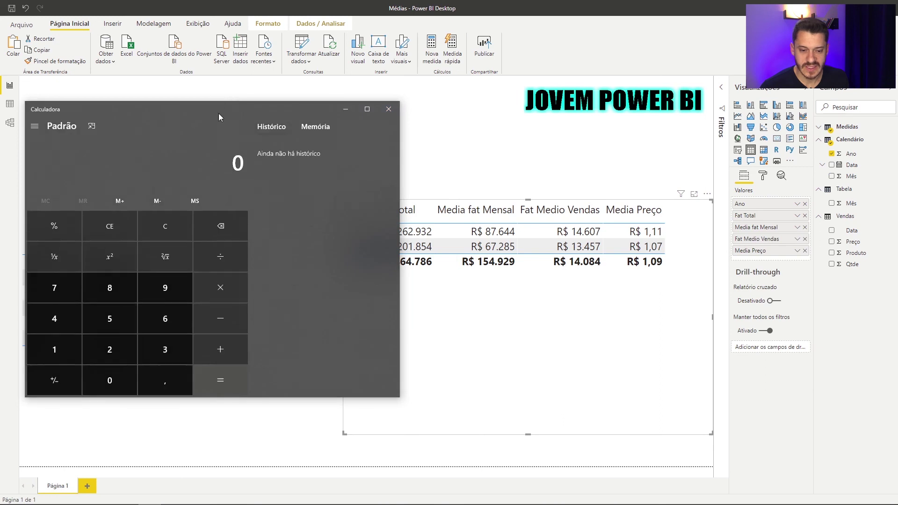
{"action": "left_click_drag", "start_coordinate": [219, 114], "coordinate": [619, 137]}
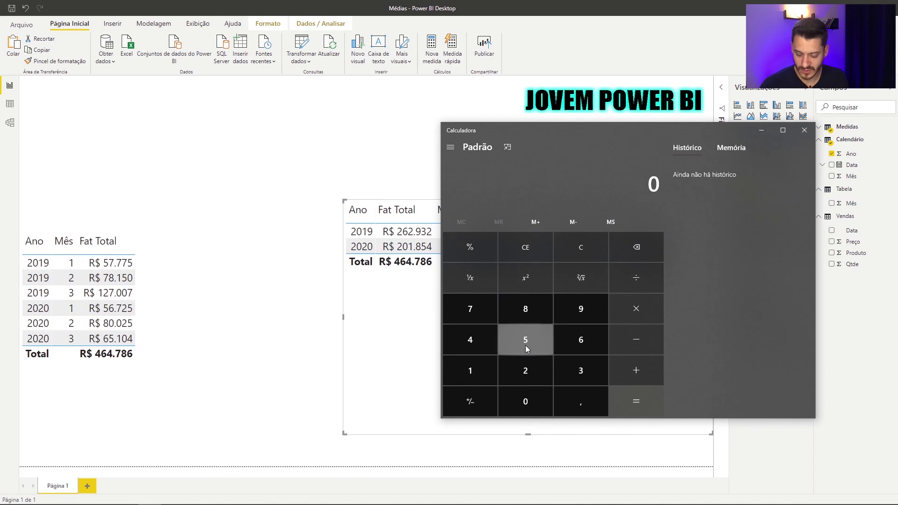
{"action": "type", "text": "262.9"}
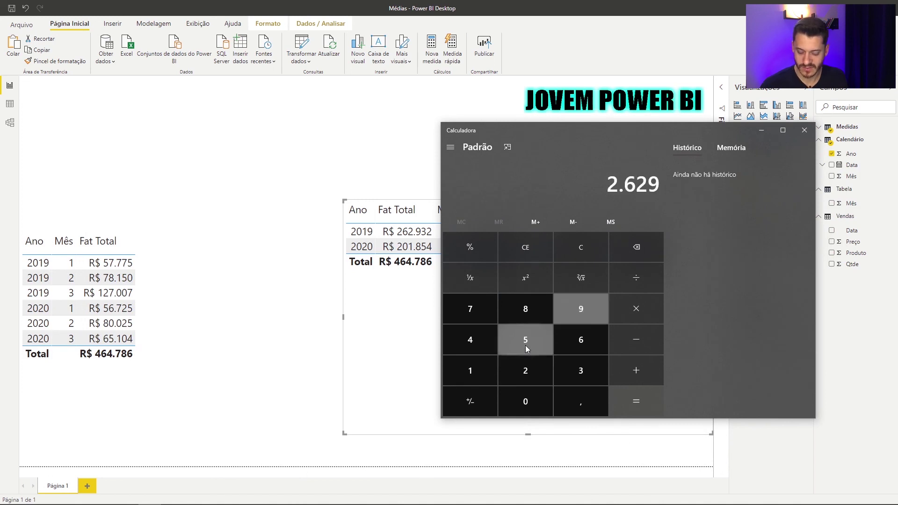
{"action": "type", "text": "32"}
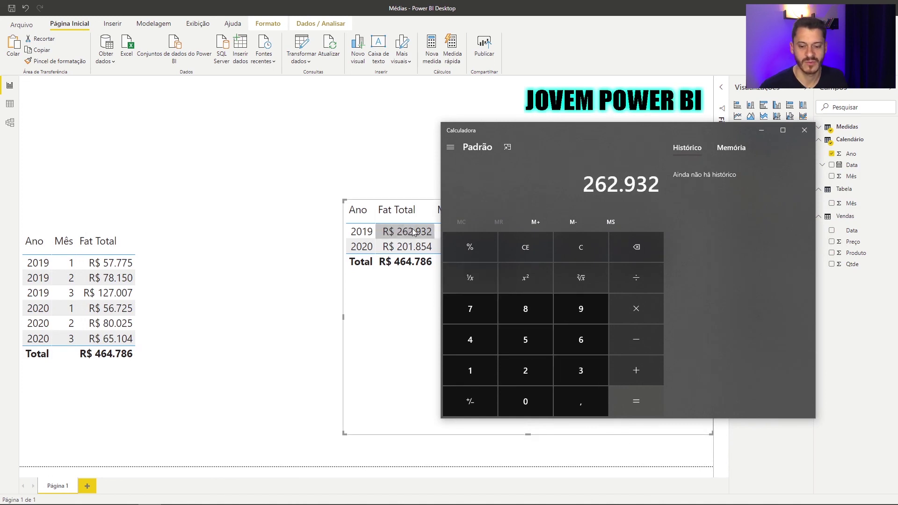
{"action": "left_click_drag", "start_coordinate": [593, 135], "coordinate": [530, 134]}
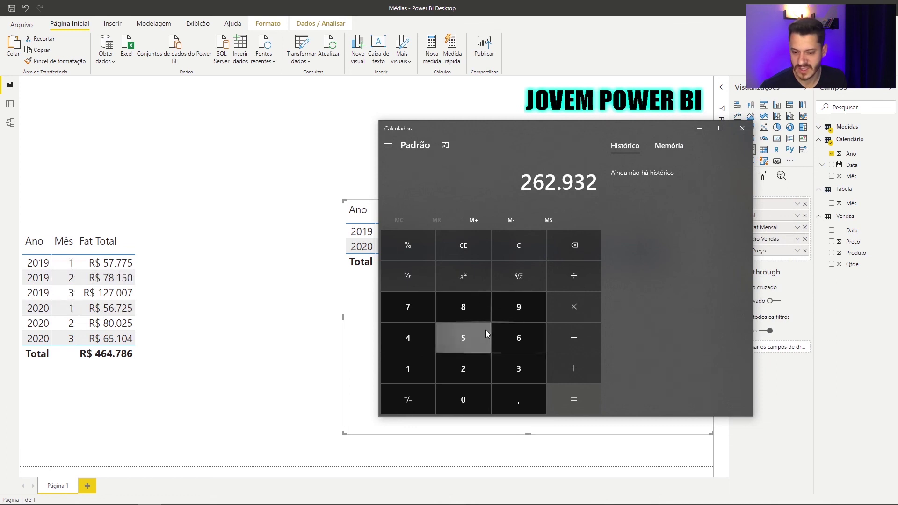
{"action": "left_click", "coordinate": [573, 290]}
{"action": "type", "text": "3"}
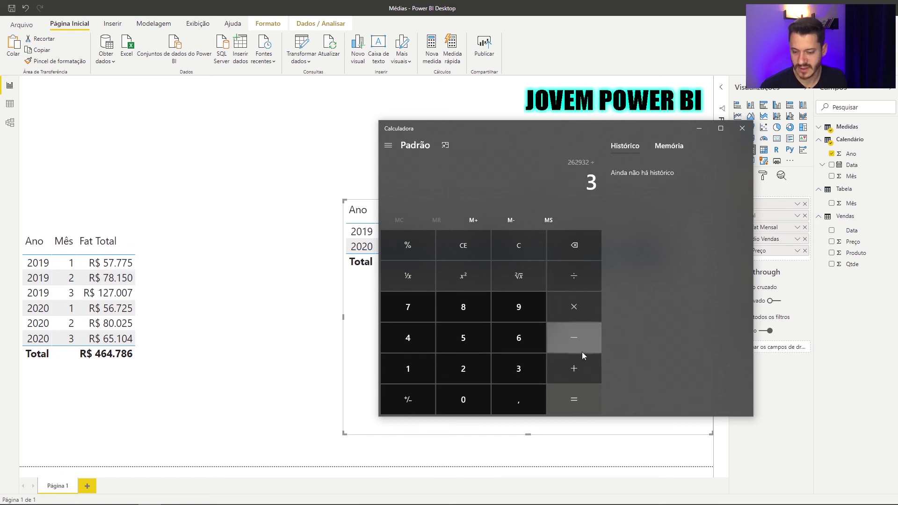
{"action": "left_click", "coordinate": [575, 398]}
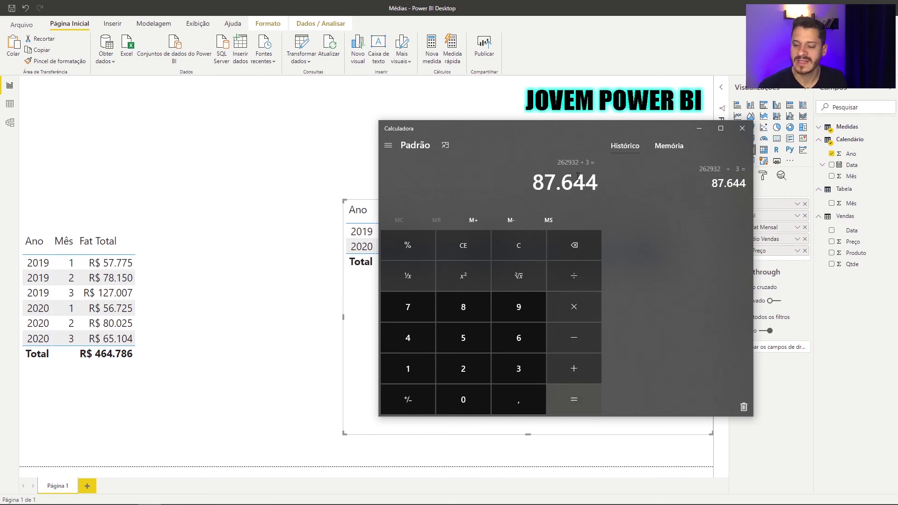
Step: Compare the calculator result with the 2019 Media fat Mensal value, then minimize the calculator and deselect the table
{"action": "left_click_drag", "start_coordinate": [566, 133], "coordinate": [266, 119]}
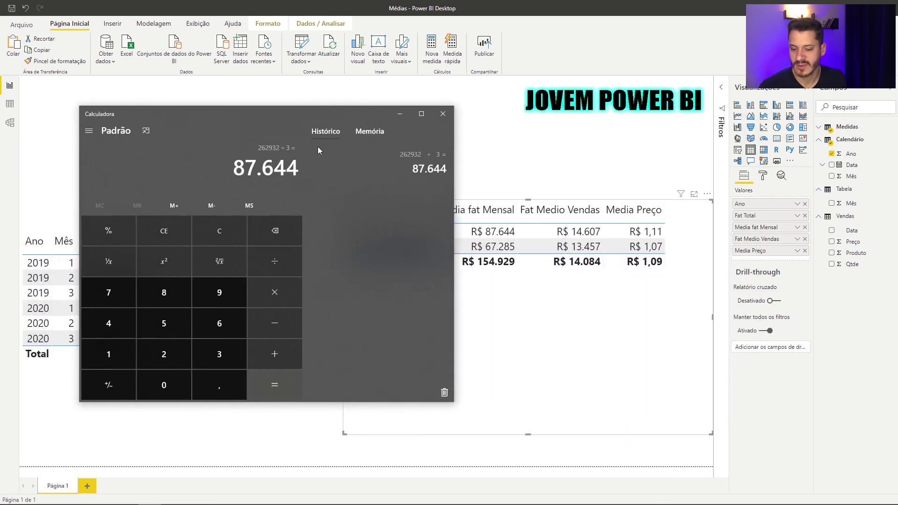
{"action": "left_click_drag", "start_coordinate": [464, 220], "coordinate": [518, 241]}
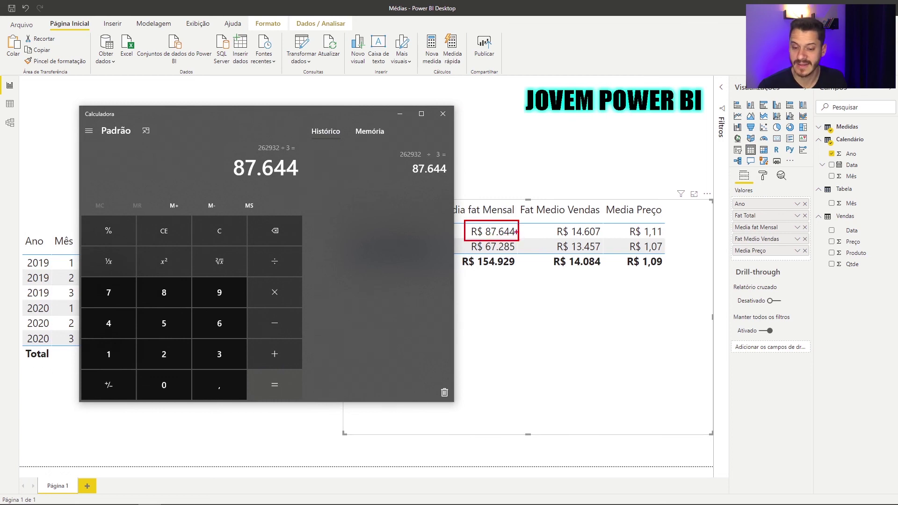
{"action": "key", "text": "Escape"}
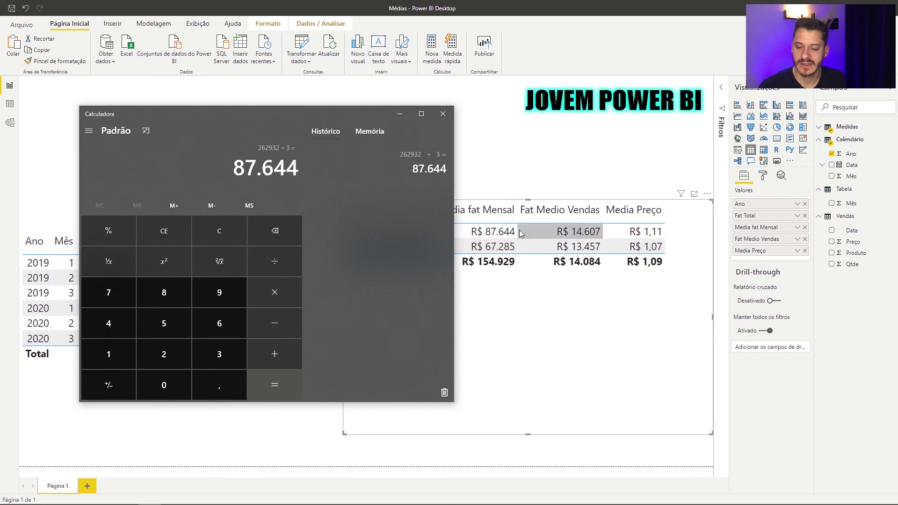
{"action": "left_click", "coordinate": [400, 114]}
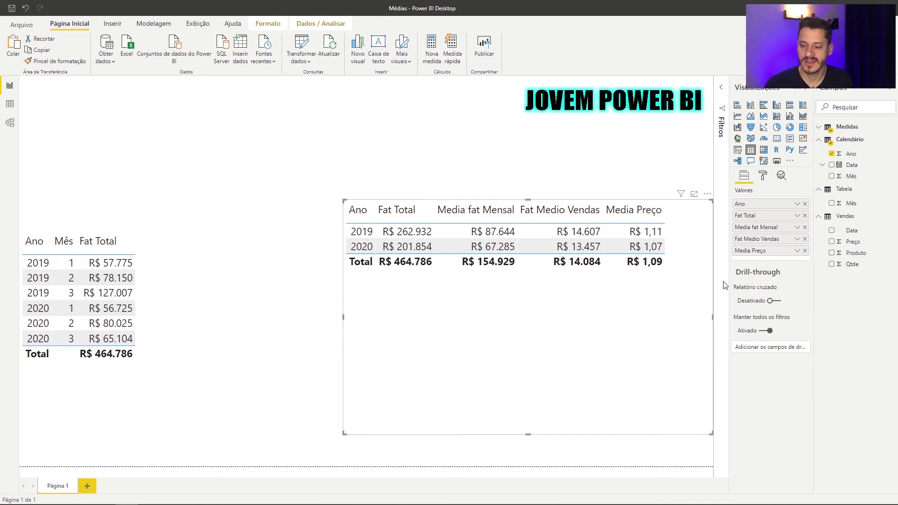
{"action": "left_click", "coordinate": [542, 171]}
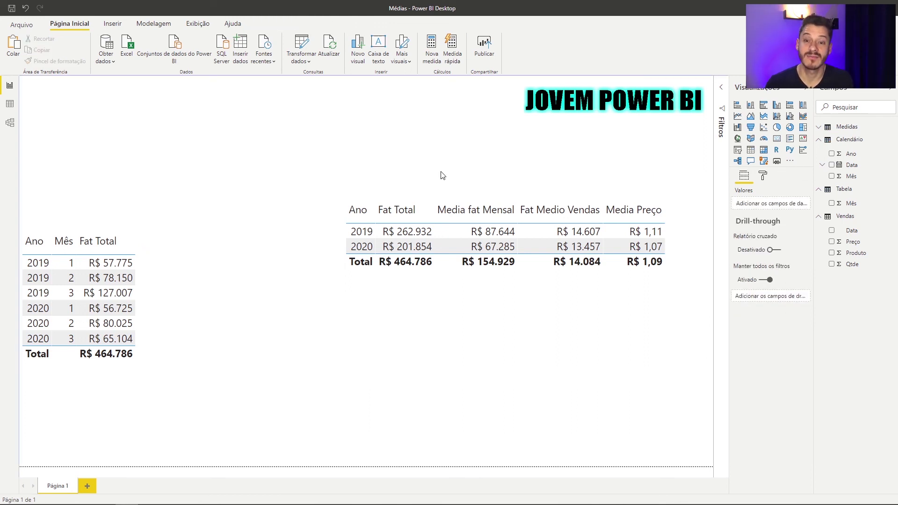